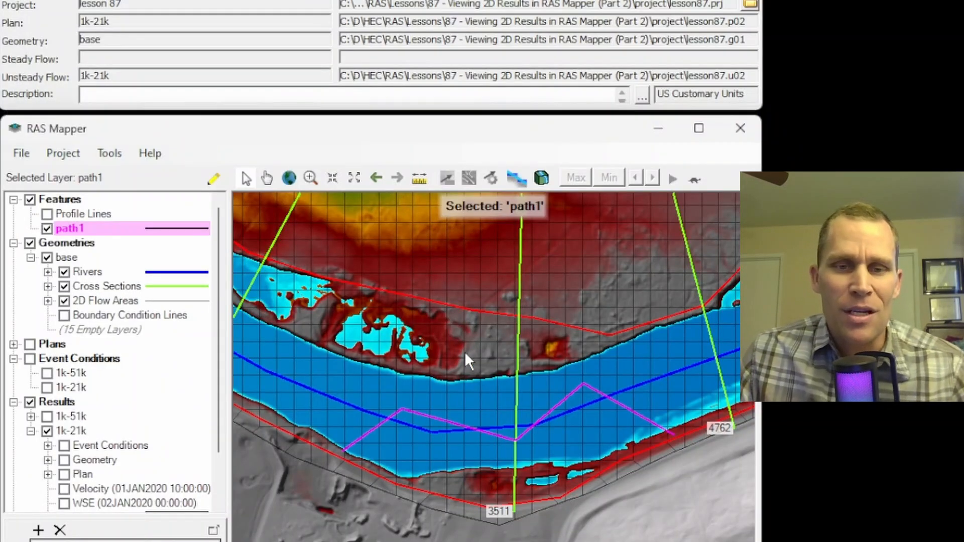
- Hide the path1 feature layer on the map
{"action": "left_click_drag", "start_coordinate": [529, 355], "coordinate": [483, 358]}
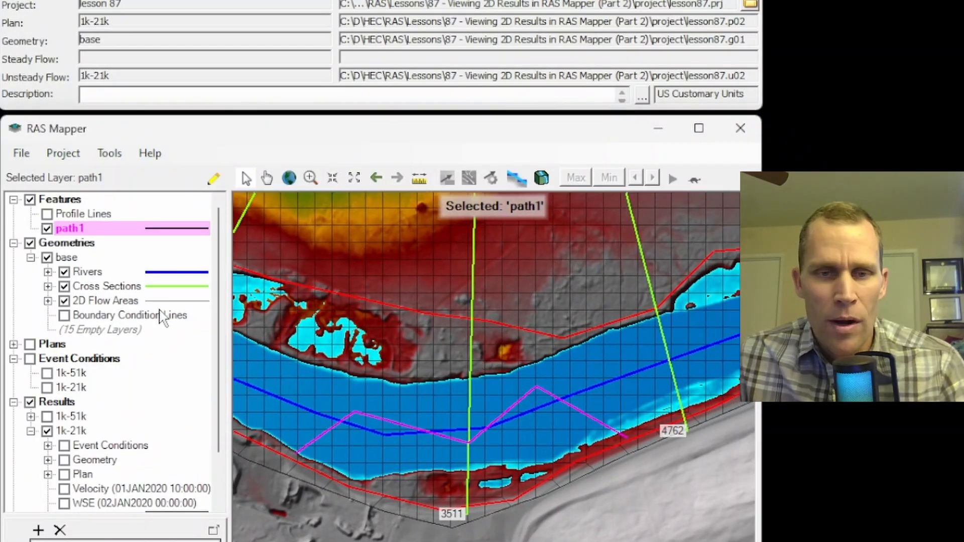
{"action": "left_click", "coordinate": [48, 228]}
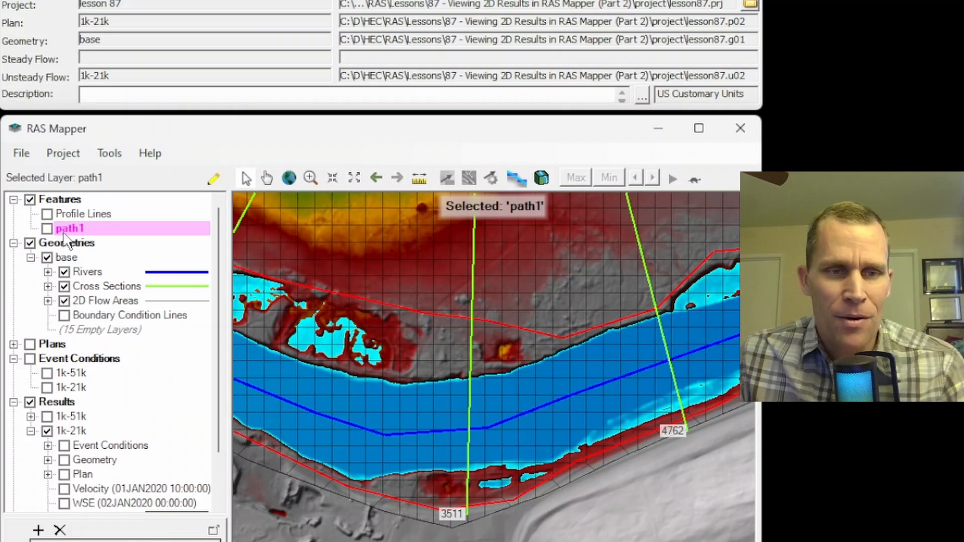
{"action": "scroll", "coordinate": [412, 363], "scroll_direction": "down", "scroll_amount": 2}
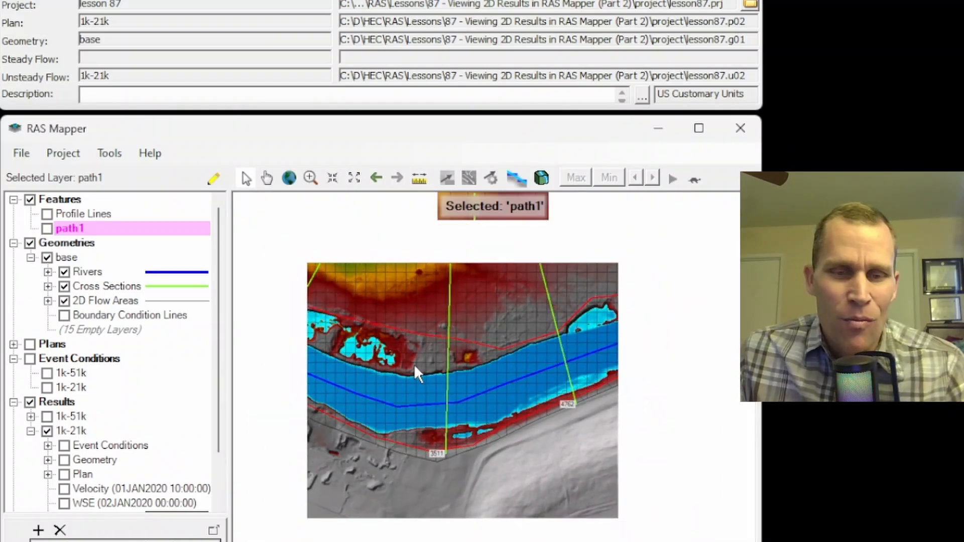
{"action": "scroll", "coordinate": [394, 382], "scroll_direction": "up", "scroll_amount": 1}
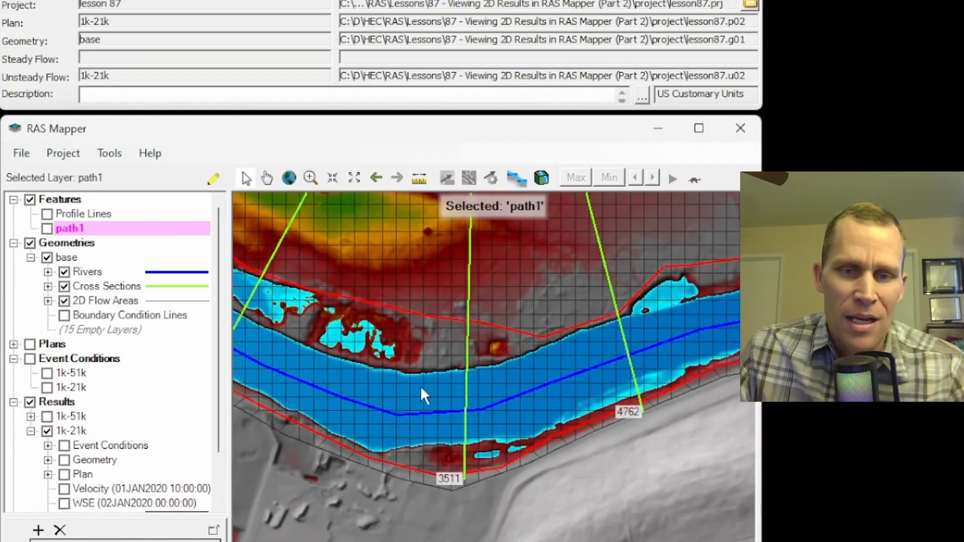
{"action": "left_click_drag", "start_coordinate": [348, 419], "coordinate": [426, 432]}
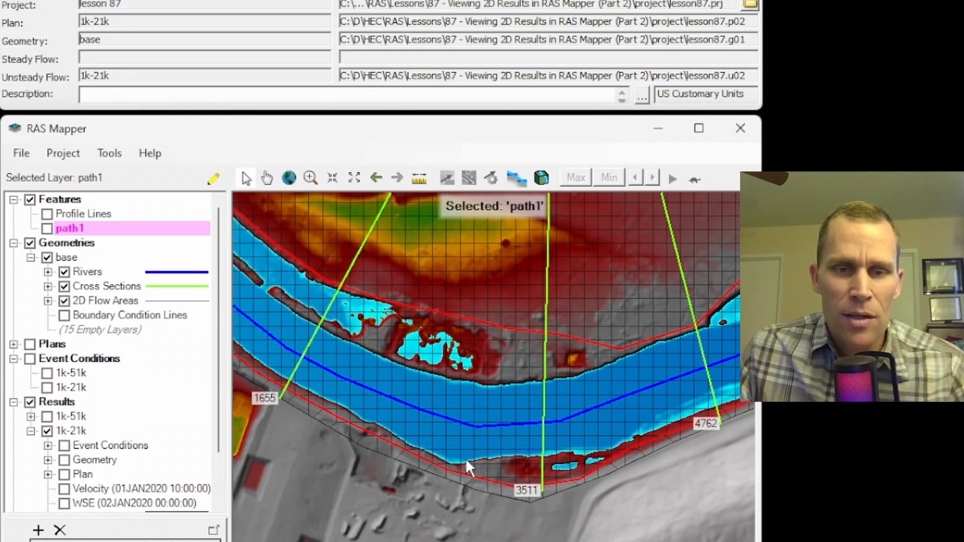
{"action": "scroll", "coordinate": [531, 319], "scroll_direction": "down", "scroll_amount": 1}
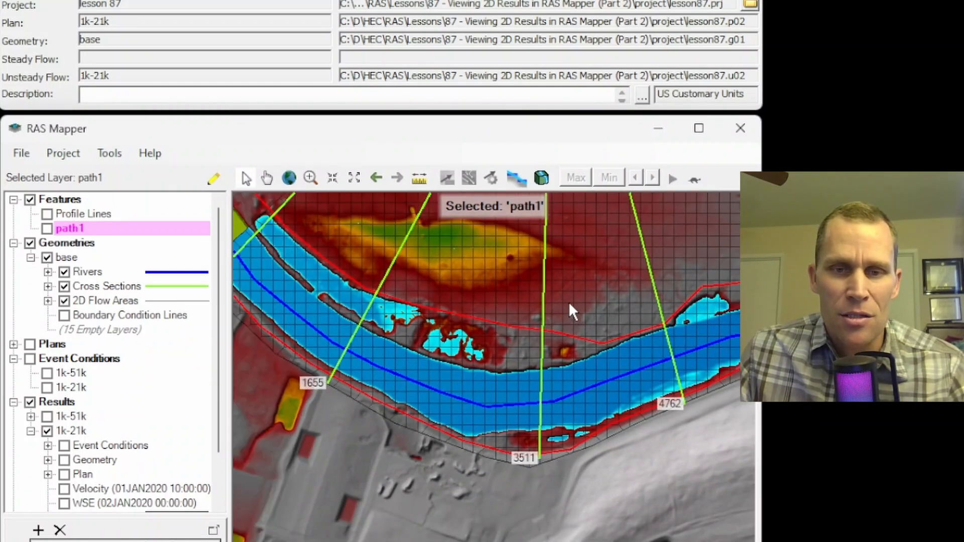
{"action": "left_click_drag", "start_coordinate": [569, 303], "coordinate": [563, 367]}
{"action": "scroll", "coordinate": [549, 355], "scroll_direction": "up", "scroll_amount": 1}
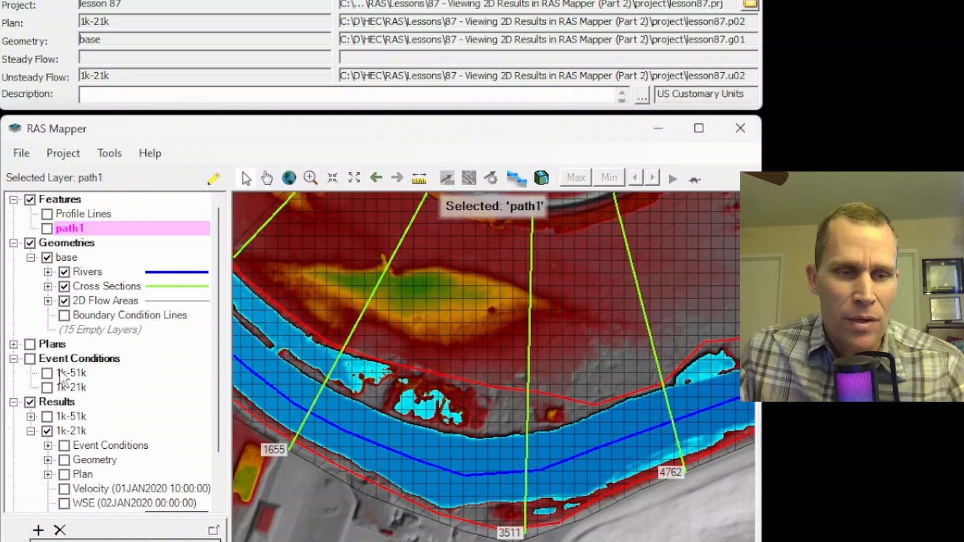
- Look over the 1k-21k velocity, WSE and depth layers and open the manager for all result maps
{"action": "left_click", "coordinate": [103, 488]}
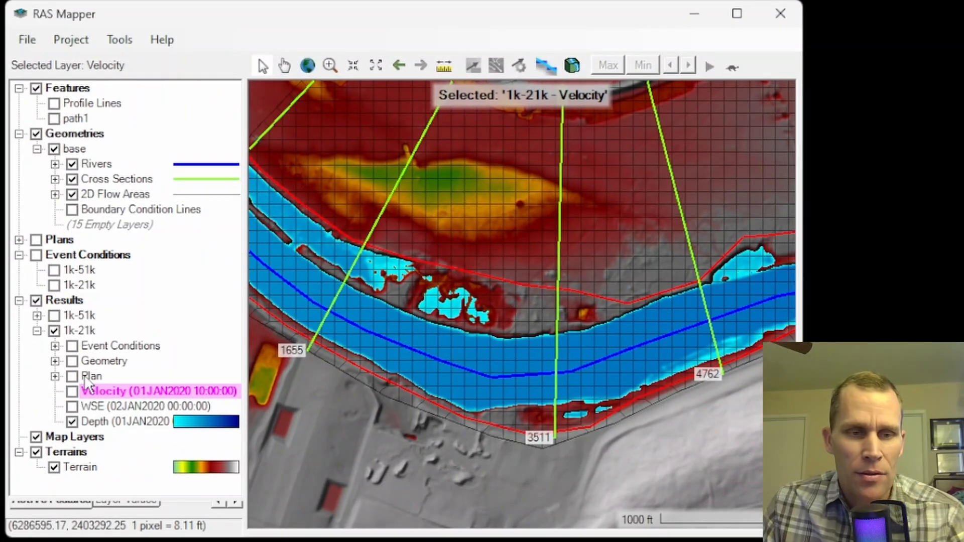
{"action": "left_click", "coordinate": [108, 406]}
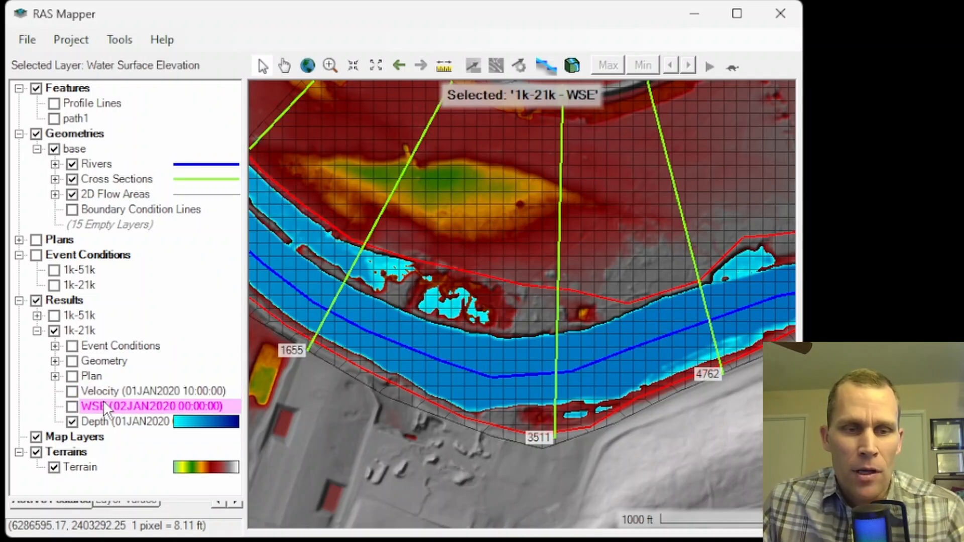
{"action": "left_click", "coordinate": [102, 422]}
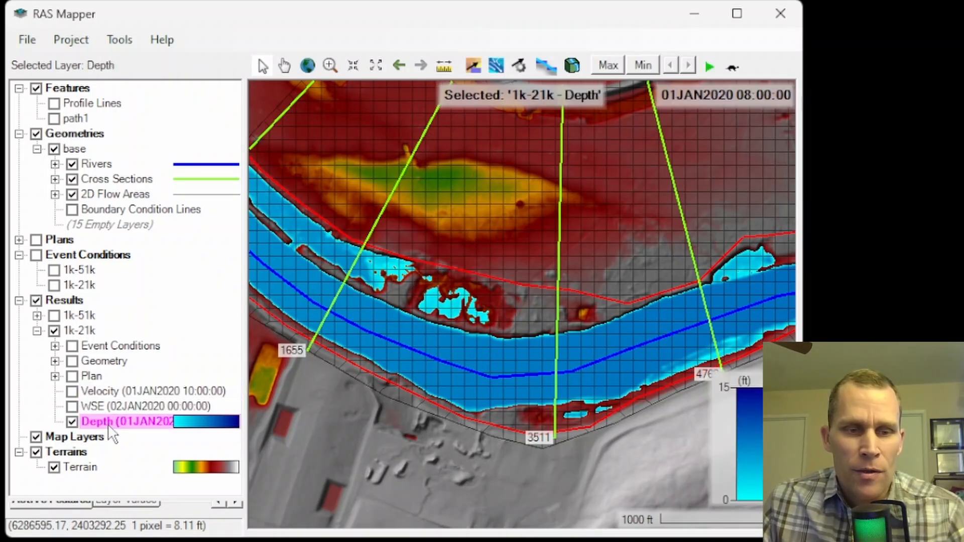
{"action": "right_click", "coordinate": [78, 331]}
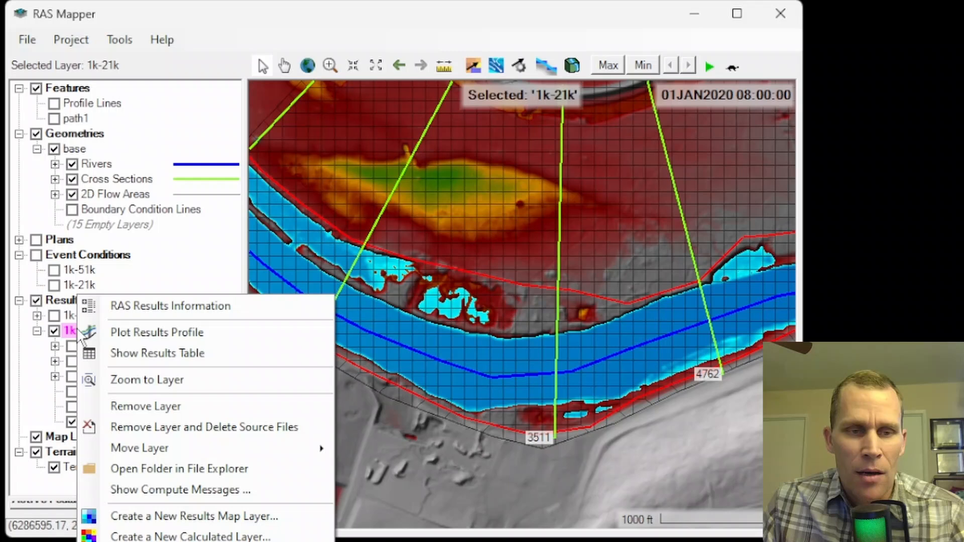
{"action": "right_click", "coordinate": [68, 301]}
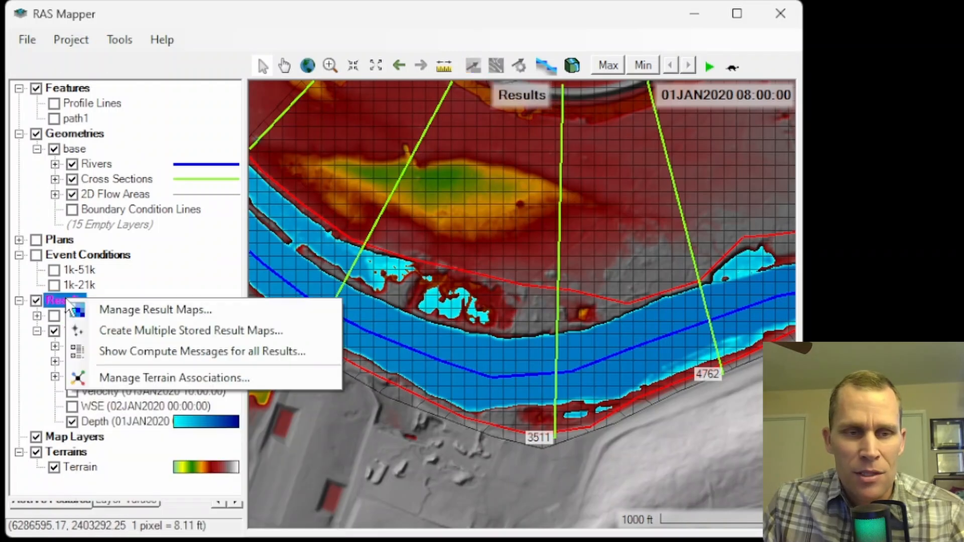
{"action": "left_click", "coordinate": [133, 318]}
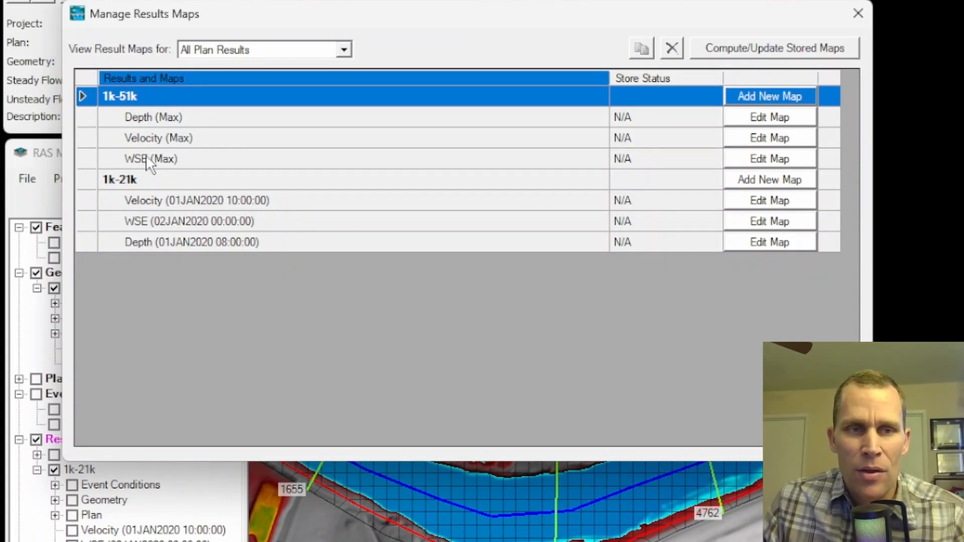
- Review the map parameters of the 1k-21k velocity map for 01JAN2020 10:00:00 and return to the map list
{"action": "left_click", "coordinate": [126, 181]}
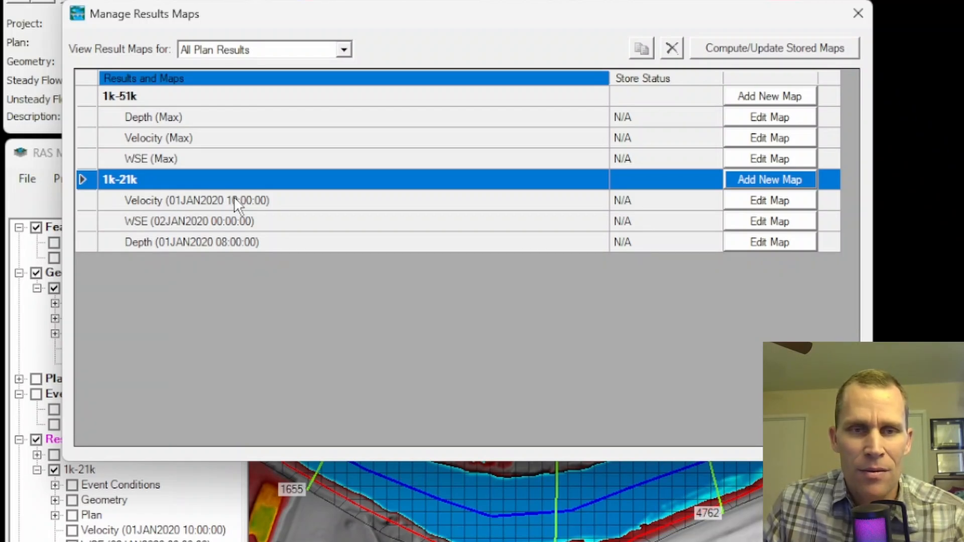
{"action": "left_click", "coordinate": [216, 203]}
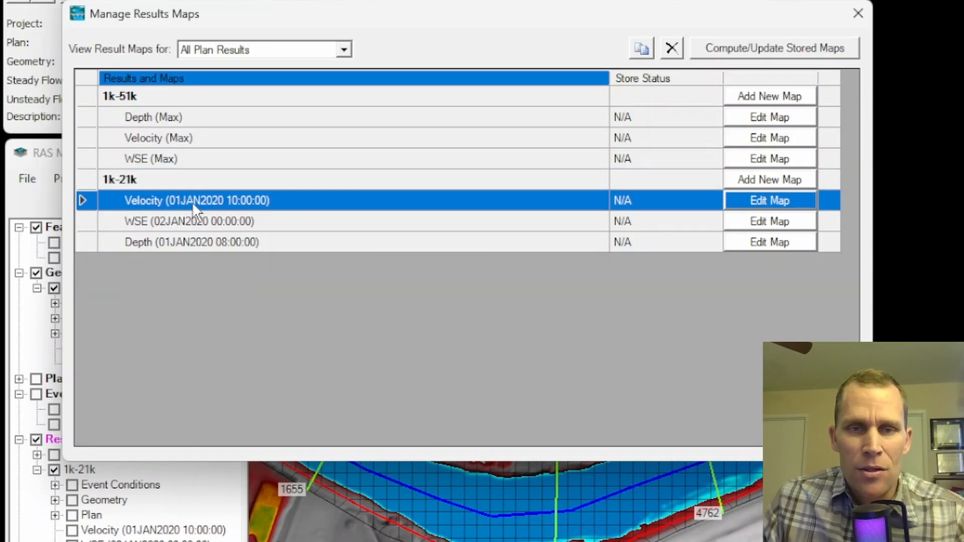
{"action": "left_click", "coordinate": [782, 198]}
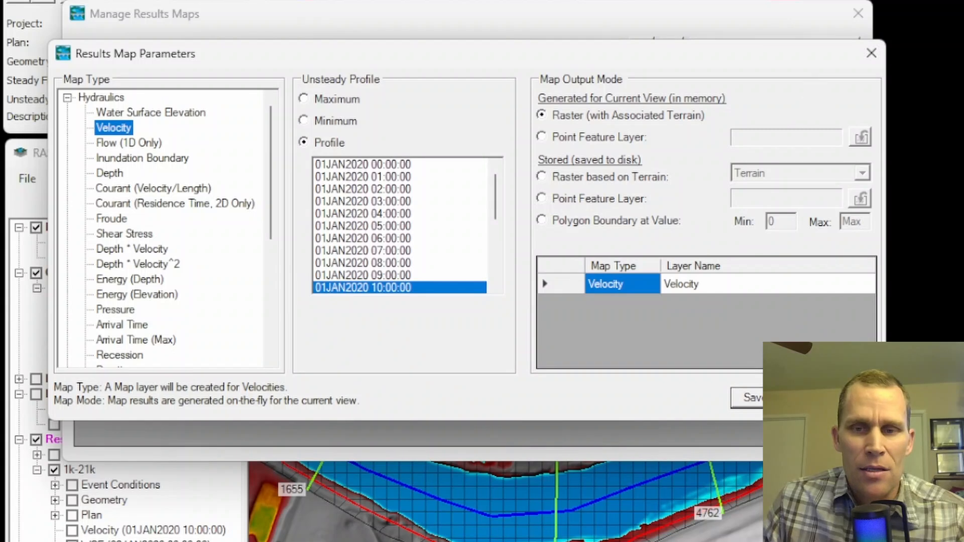
{"action": "left_click", "coordinate": [747, 398]}
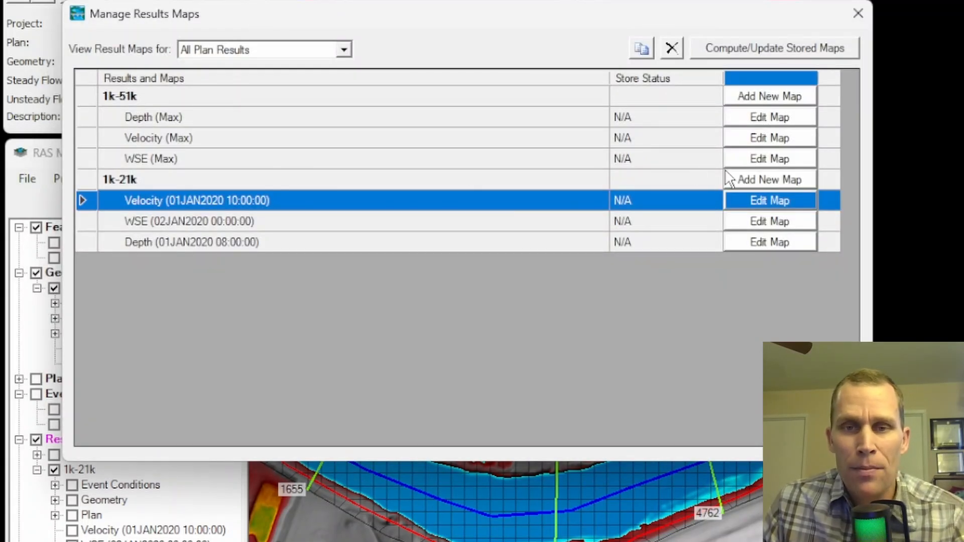
- Set up a new Depth map for 1k-21k using the 01JAN2020 20:00:00 profile
{"action": "left_click", "coordinate": [757, 181]}
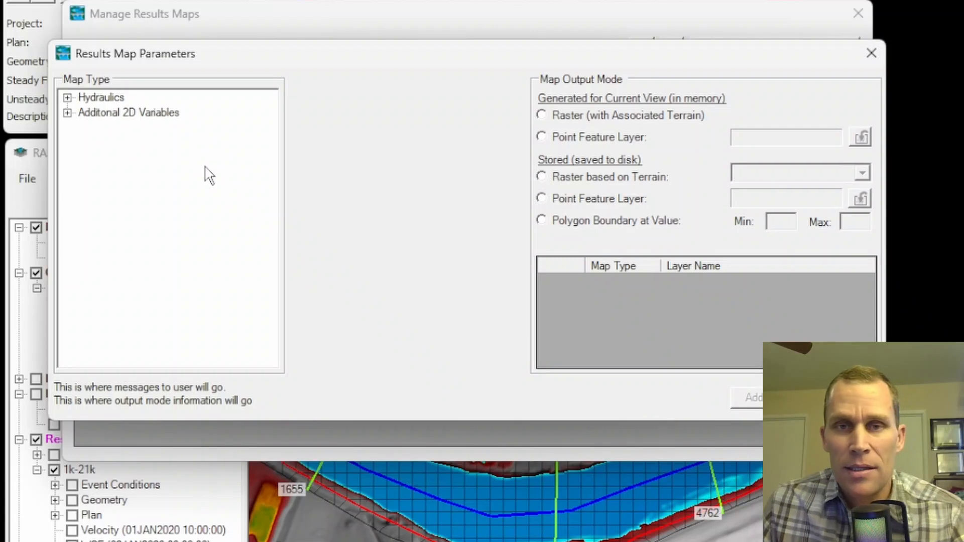
{"action": "left_click", "coordinate": [542, 115]}
{"action": "left_click", "coordinate": [542, 137]}
{"action": "left_click", "coordinate": [541, 116]}
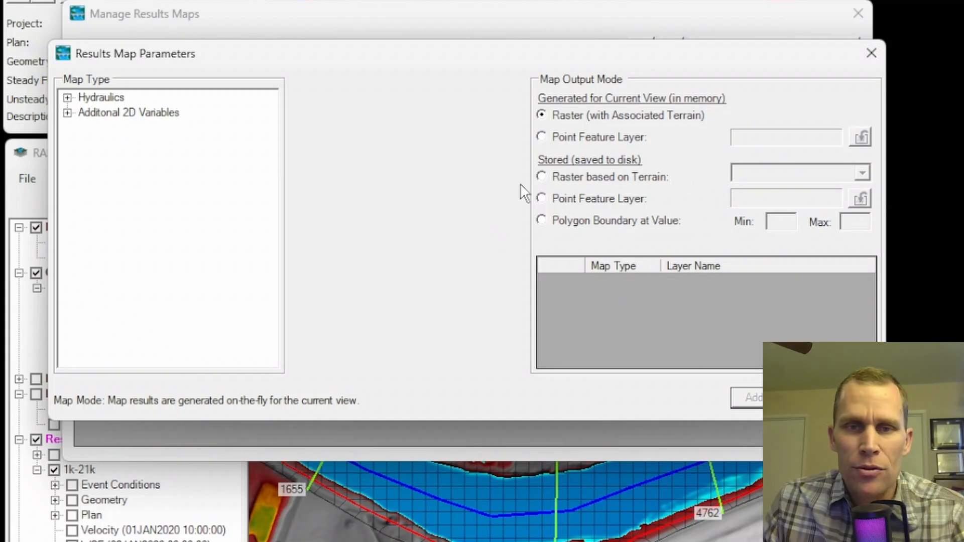
{"action": "left_click", "coordinate": [68, 98]}
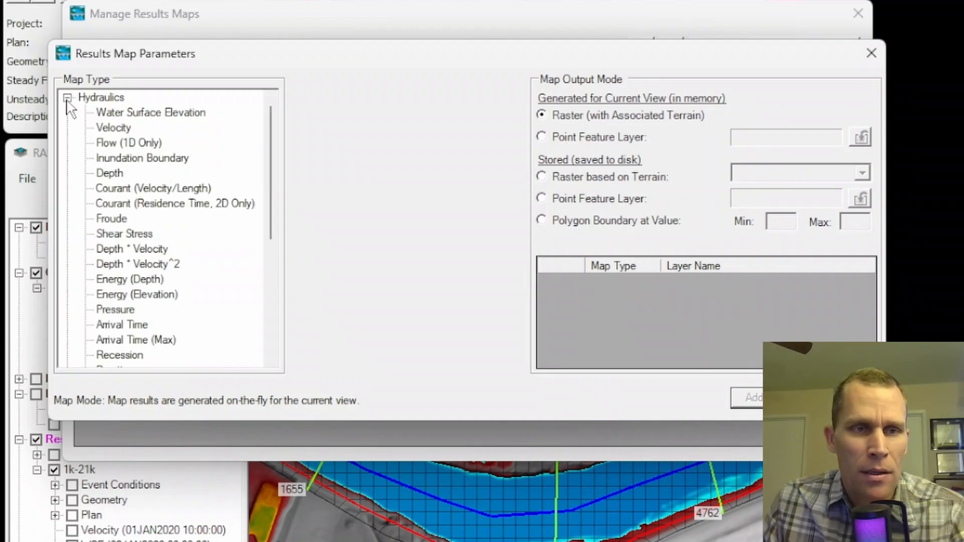
{"action": "left_click", "coordinate": [109, 174]}
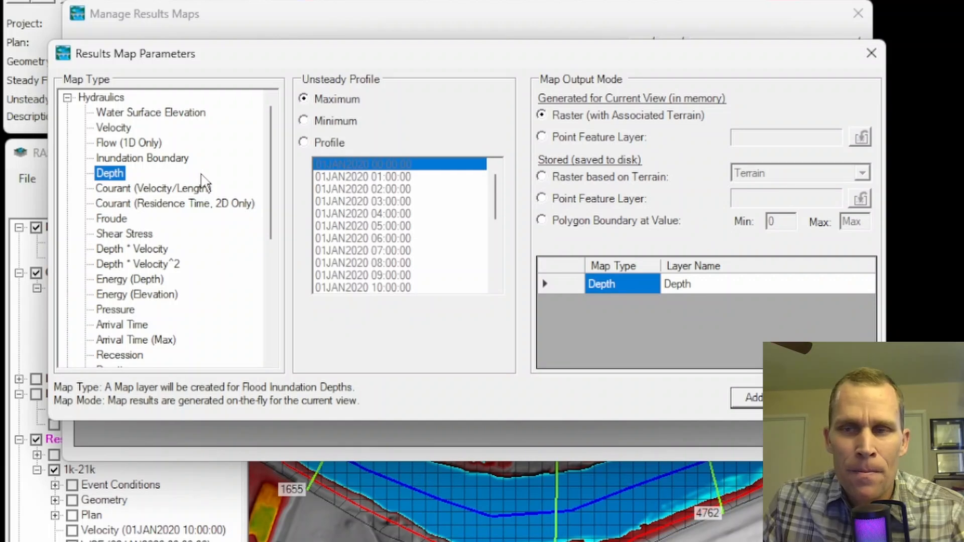
{"action": "left_click", "coordinate": [304, 142]}
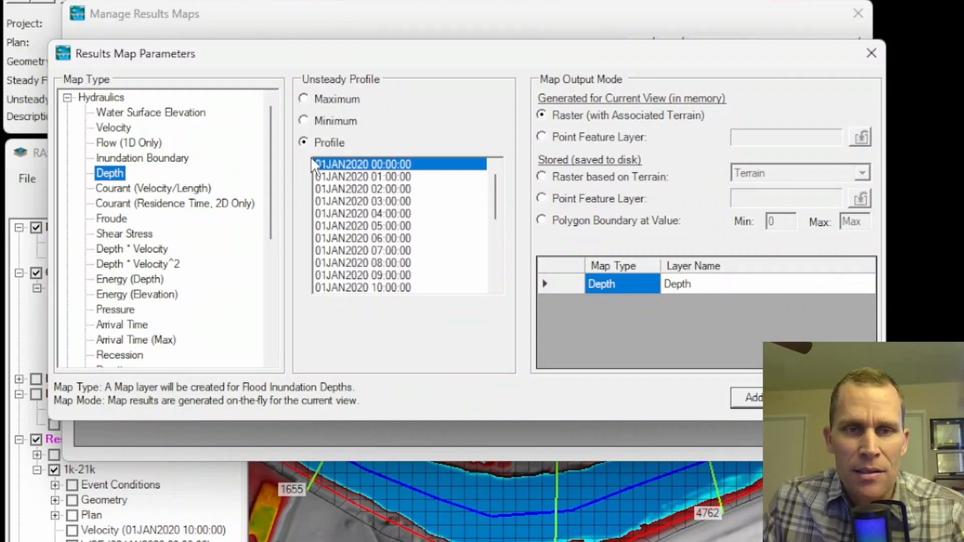
{"action": "scroll", "coordinate": [370, 240], "scroll_direction": "down", "scroll_amount": 3}
{"action": "scroll", "coordinate": [370, 240], "scroll_direction": "down", "scroll_amount": 3}
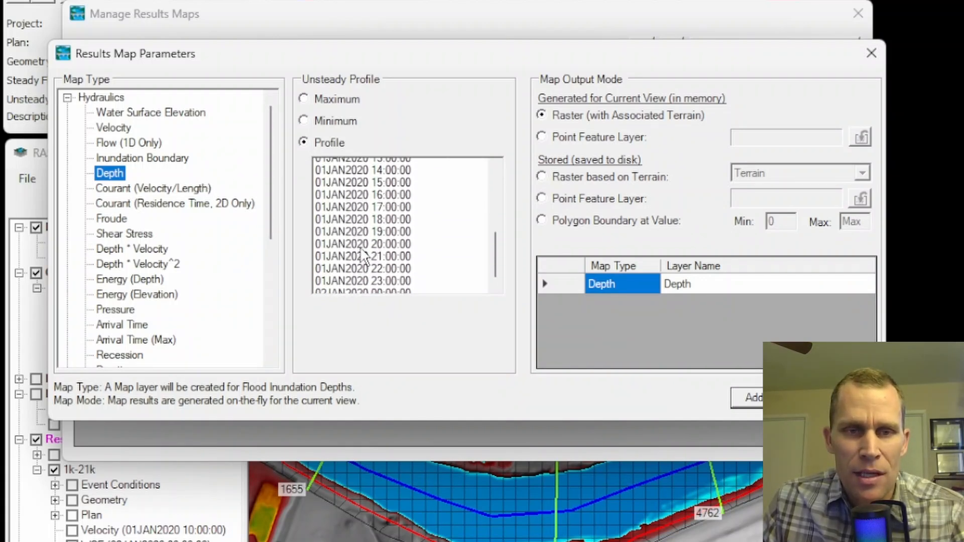
{"action": "left_click", "coordinate": [361, 239]}
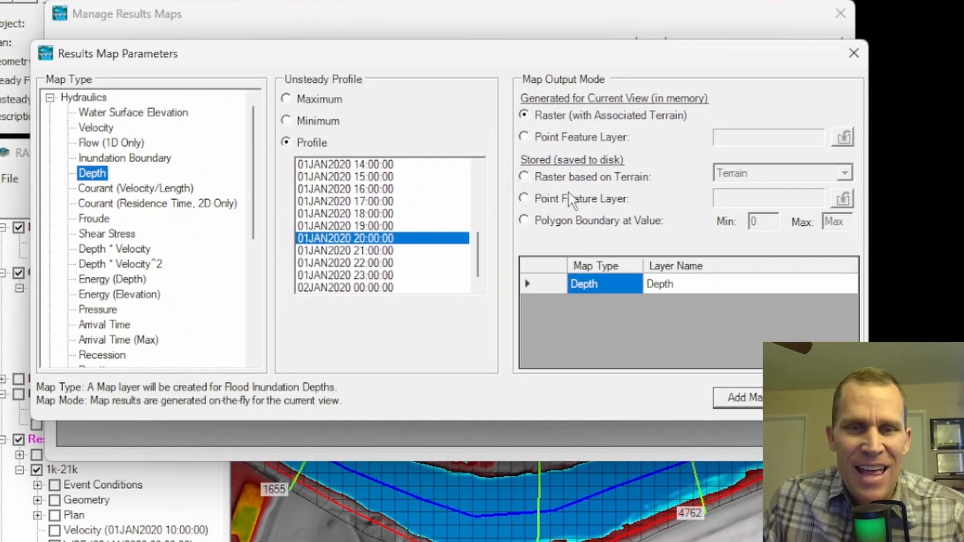
- Set the new depth map's output to a stored raster based on Terrain and add it to 1k-21k
{"action": "left_click", "coordinate": [541, 177]}
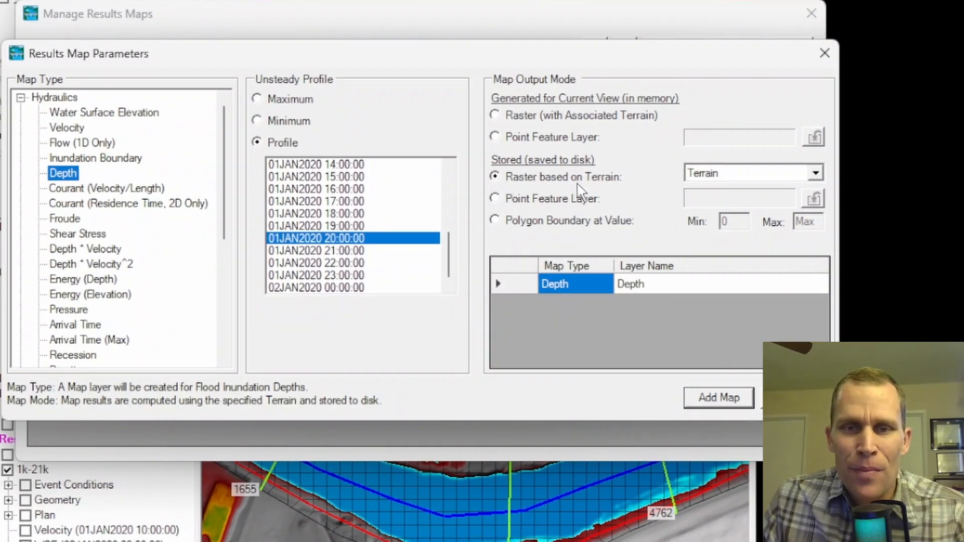
{"action": "left_click", "coordinate": [721, 398]}
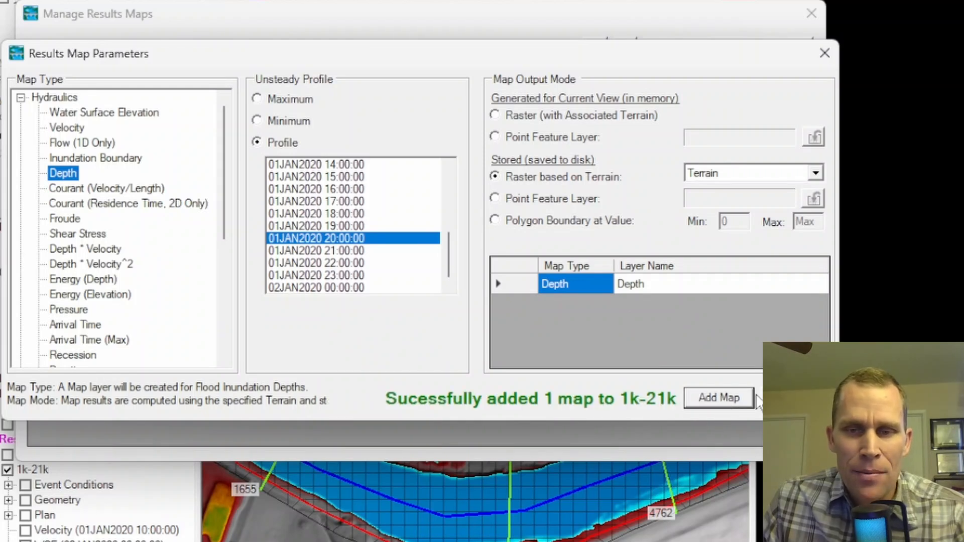
{"action": "key", "text": "Escape"}
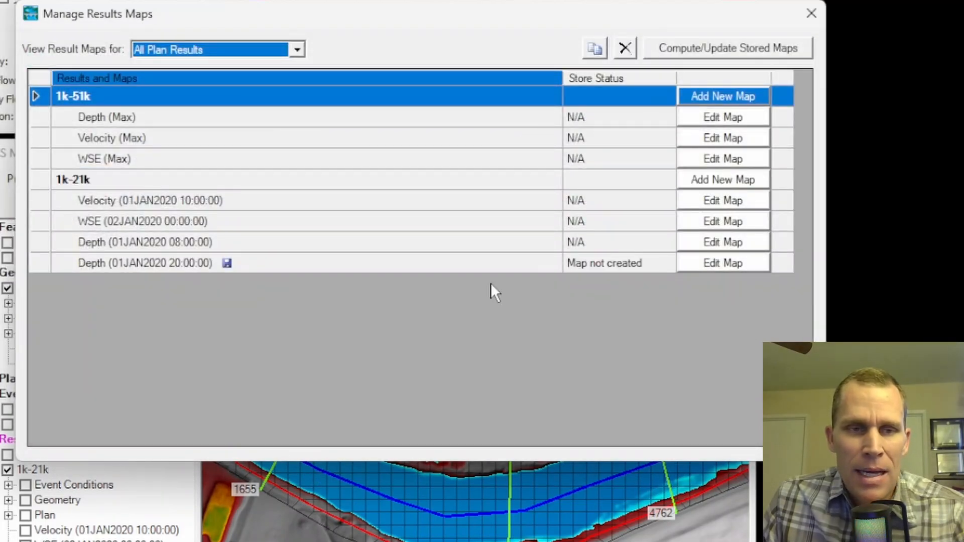
- Compute the stored 1k-21k depth map for 01JAN2020 20:00:00 and close the result maps manager
{"action": "left_click", "coordinate": [99, 266]}
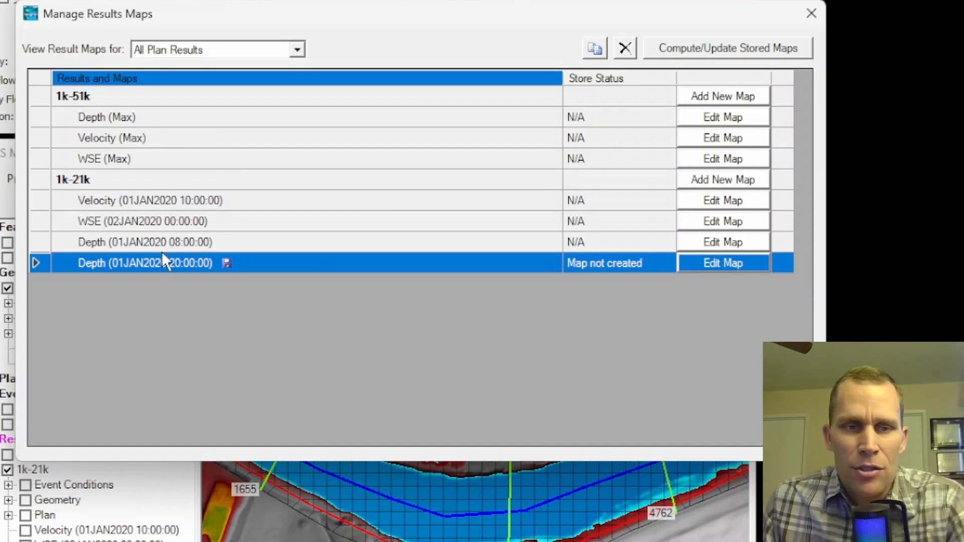
{"action": "left_click", "coordinate": [162, 201], "text": "shift"}
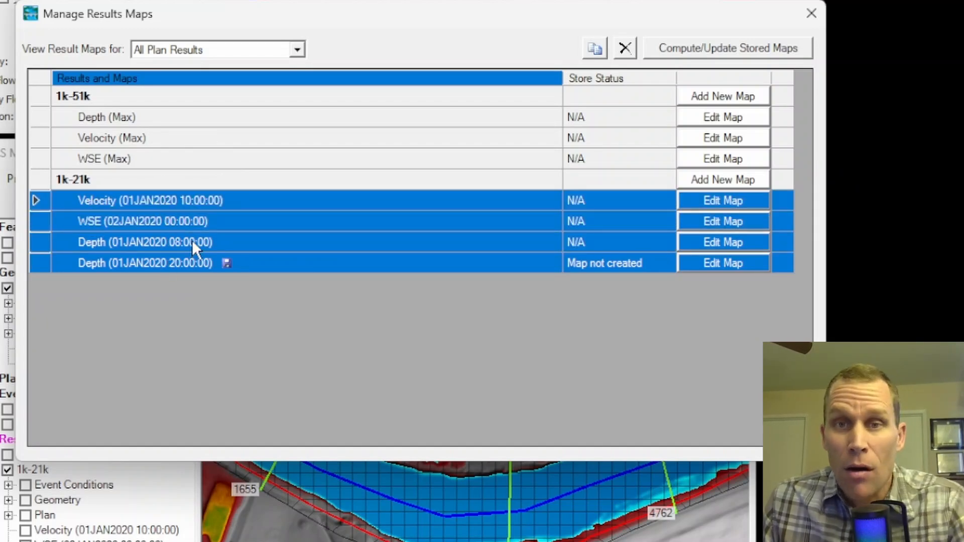
{"action": "left_click", "coordinate": [177, 263]}
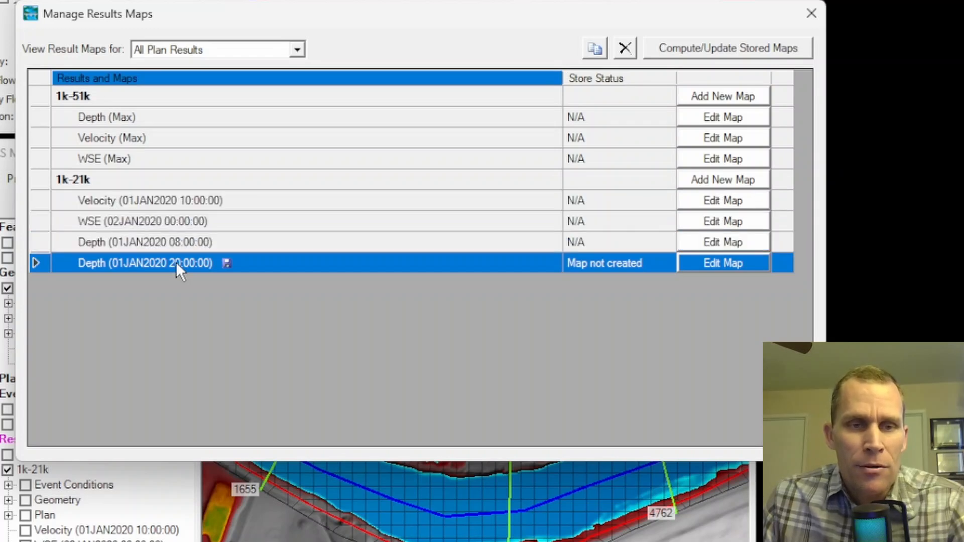
{"action": "left_click", "coordinate": [736, 50]}
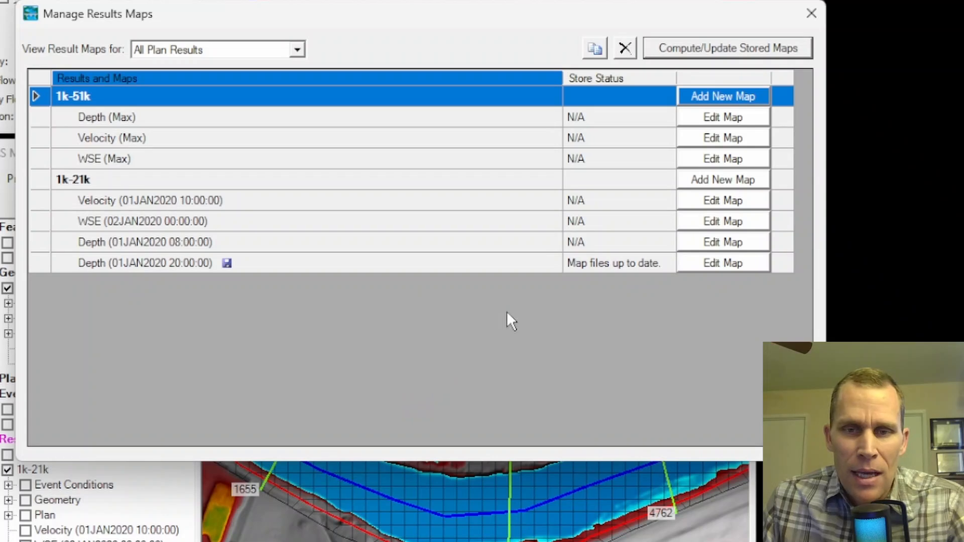
{"action": "left_click", "coordinate": [811, 14]}
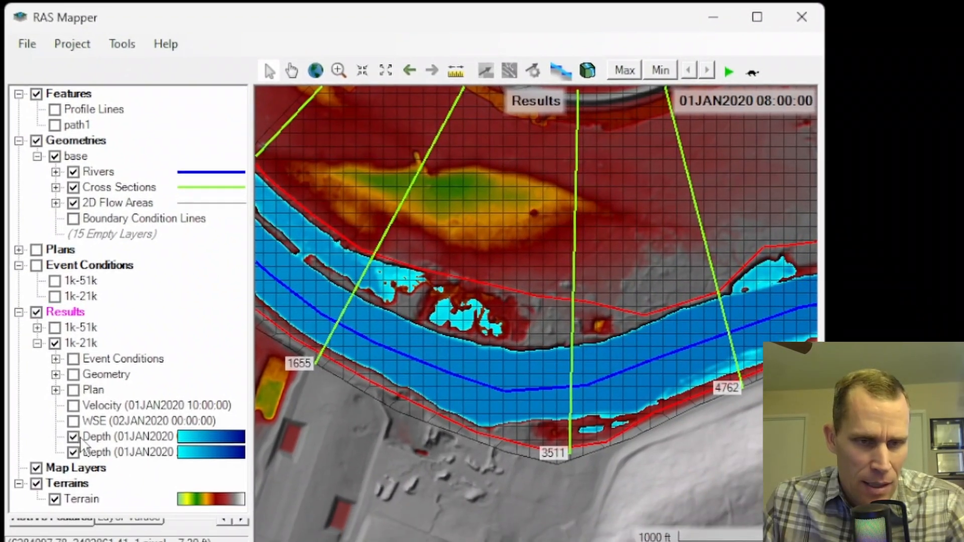
- Turn off the 08:00:00 depth map and remove the stored 01JAN2020 20:00:00 depth map together with its source files
{"action": "left_click", "coordinate": [45, 510]}
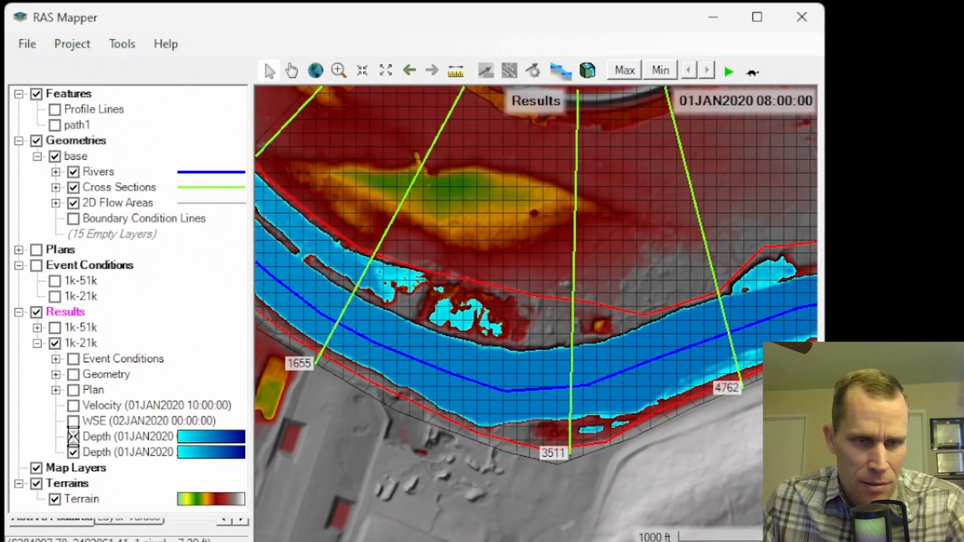
{"action": "left_click", "coordinate": [103, 453]}
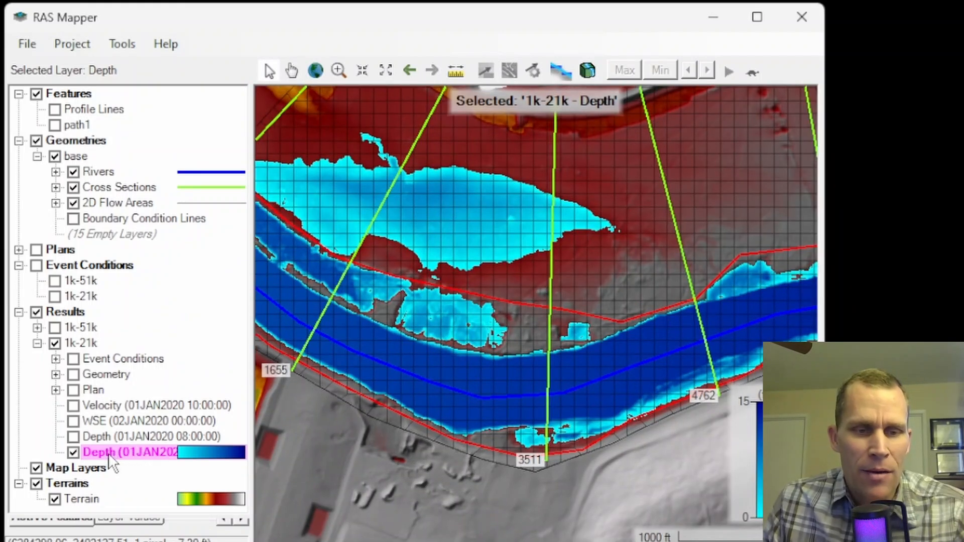
{"action": "right_click", "coordinate": [107, 453]}
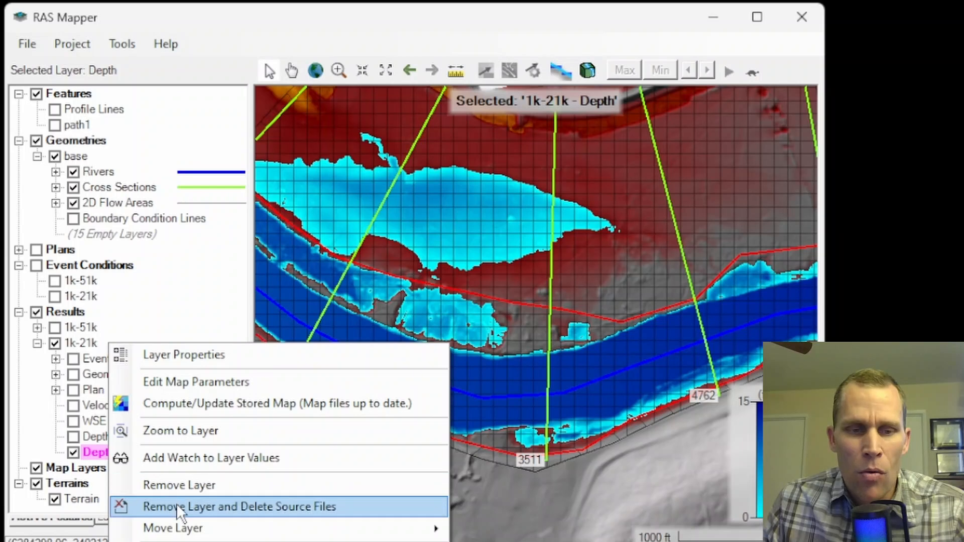
{"action": "left_click", "coordinate": [265, 506]}
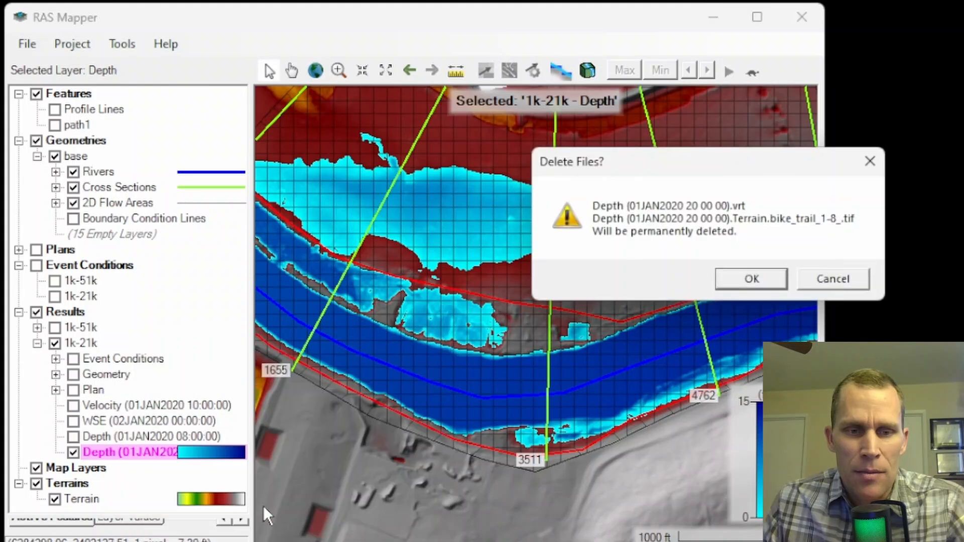
{"action": "left_click", "coordinate": [748, 290]}
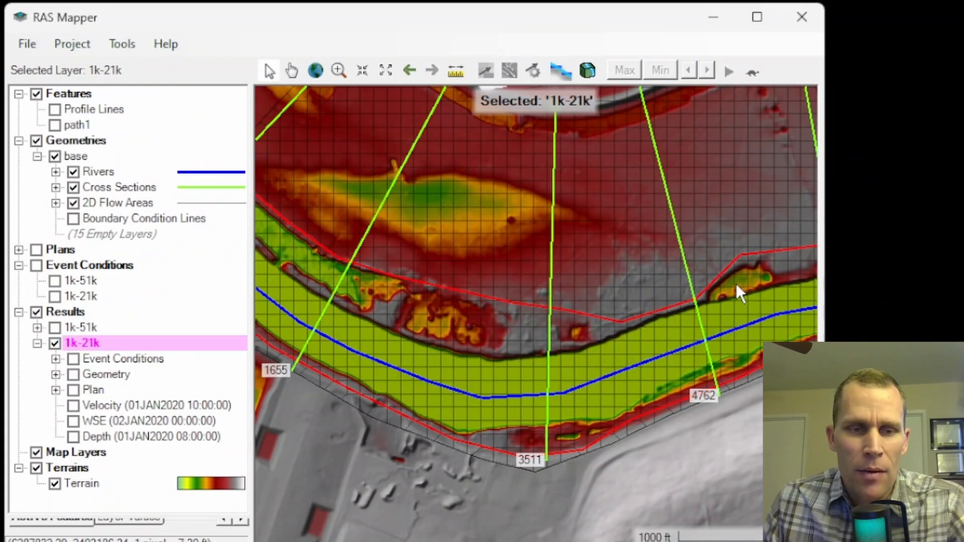
- Display the remaining 1k-21k depth map and plot its depth time series at a point in the river channel
{"action": "left_click", "coordinate": [101, 436]}
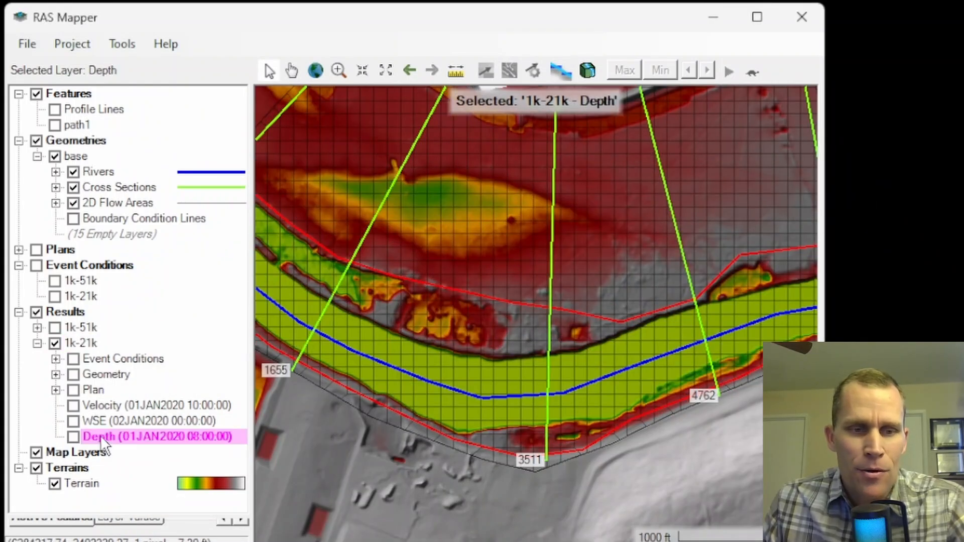
{"action": "left_click", "coordinate": [74, 437]}
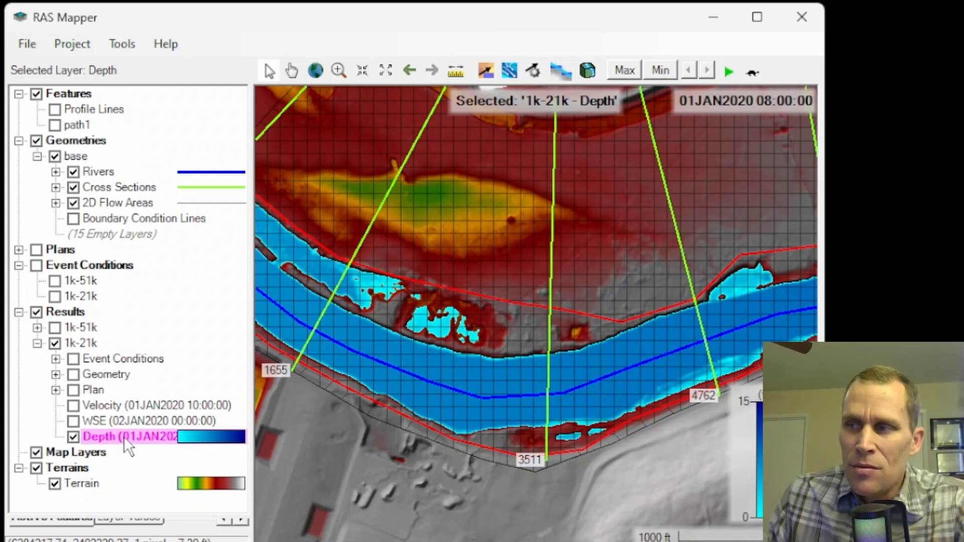
{"action": "scroll", "coordinate": [379, 399], "scroll_direction": "up", "scroll_amount": 2}
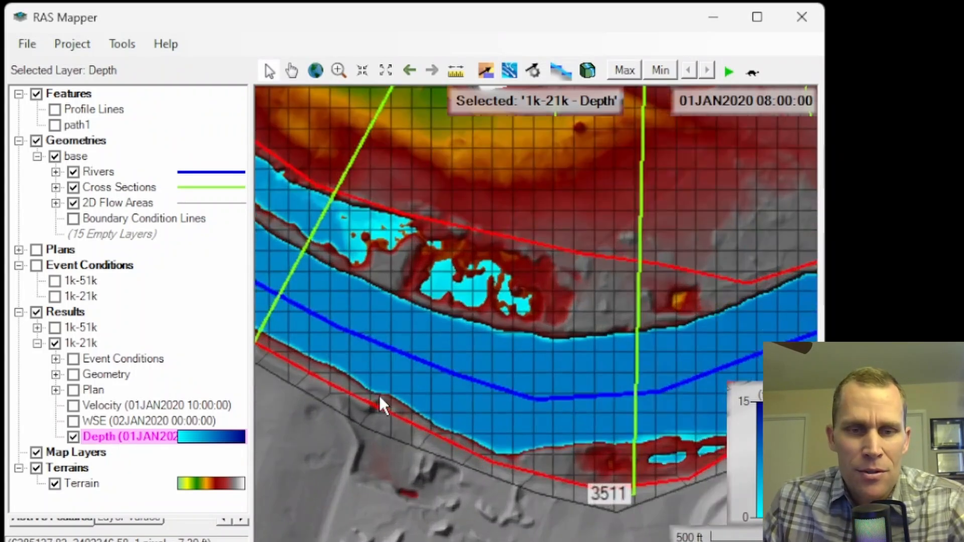
{"action": "scroll", "coordinate": [382, 391], "scroll_direction": "up", "scroll_amount": 2}
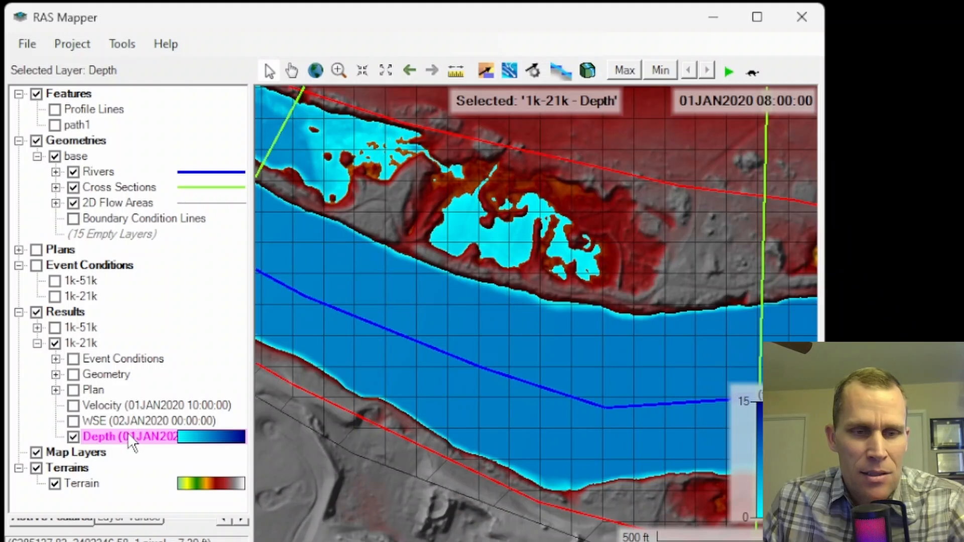
{"action": "right_click", "coordinate": [401, 352]}
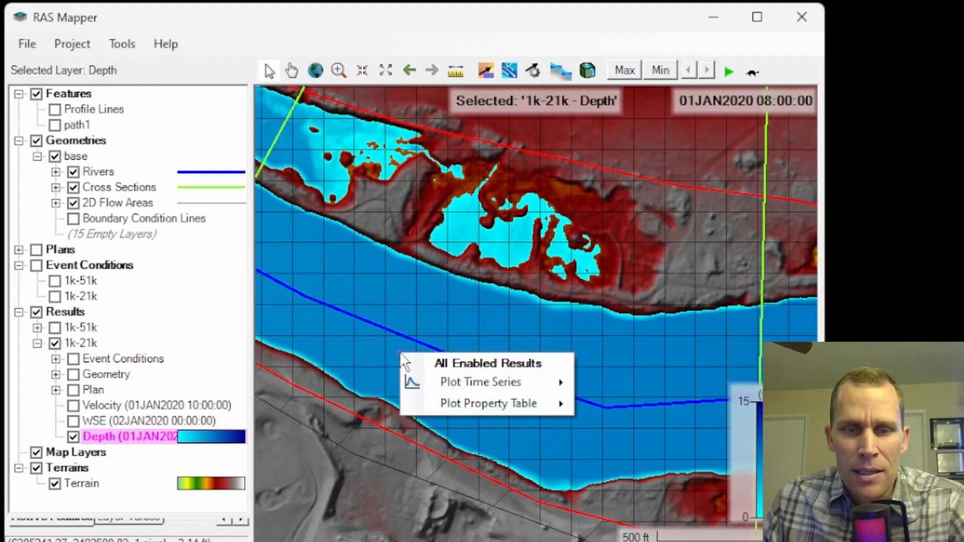
{"action": "mouse_move", "coordinate": [438, 383]}
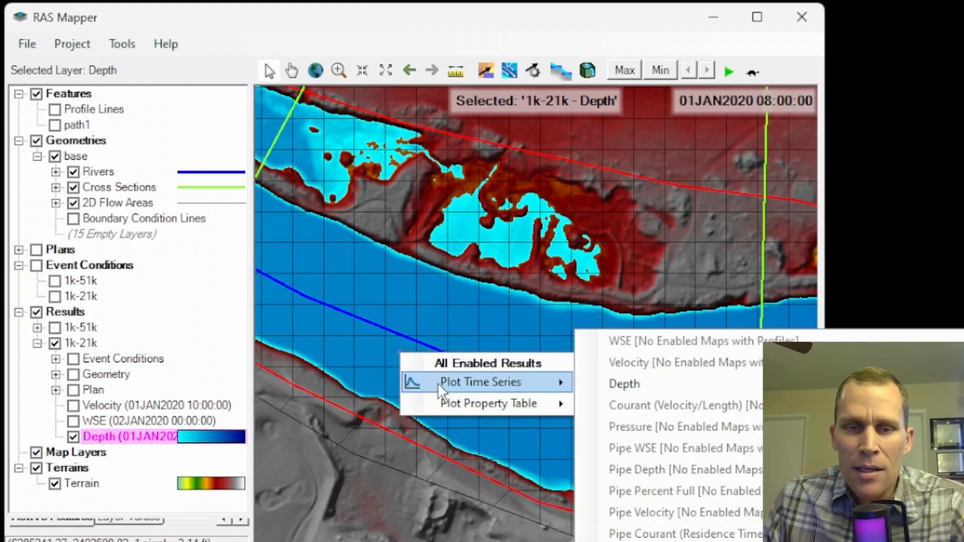
{"action": "left_click", "coordinate": [629, 383]}
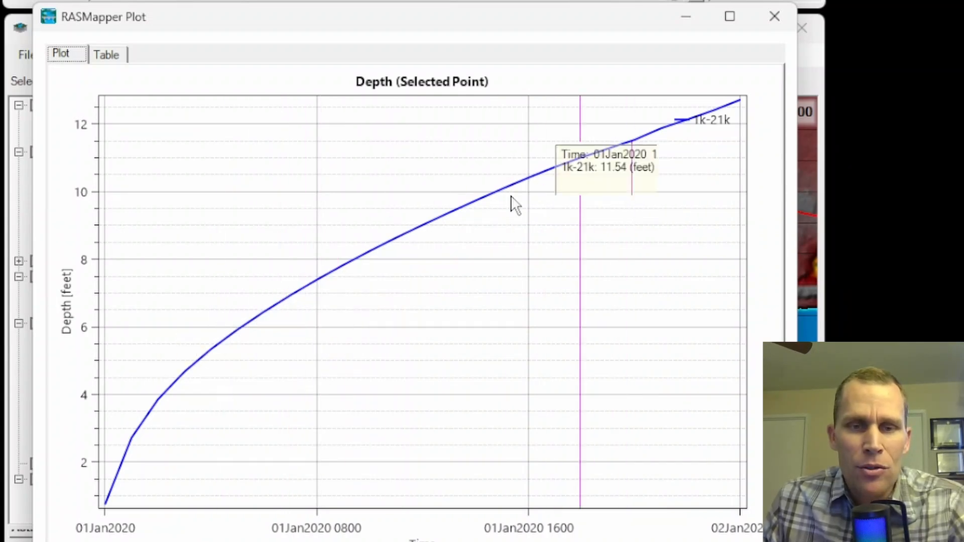
- Review the tabulated depth values of the selected point, checking the first time step, and close the plot window
{"action": "left_click", "coordinate": [113, 53]}
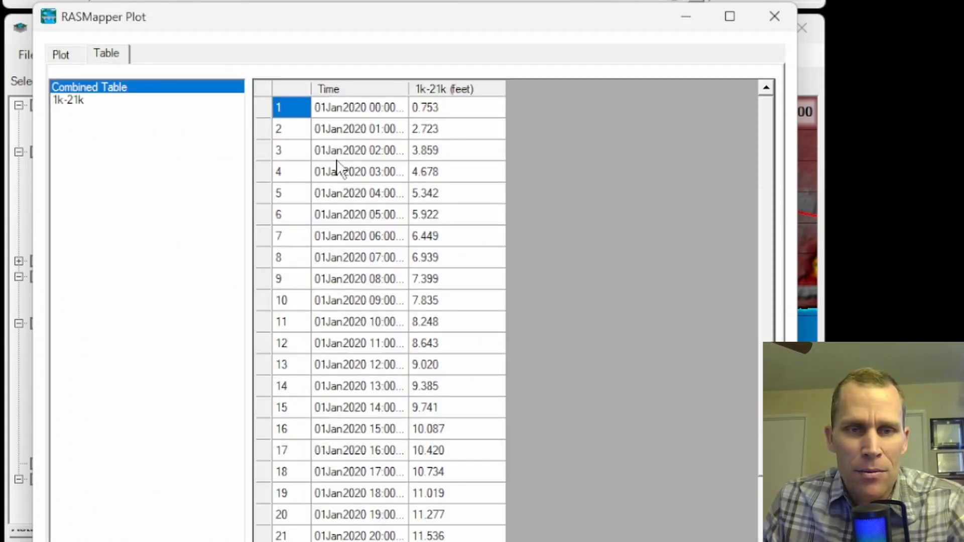
{"action": "left_click", "coordinate": [428, 115]}
{"action": "left_click_drag", "start_coordinate": [432, 129], "coordinate": [437, 541]}
{"action": "scroll", "coordinate": [426, 191], "scroll_direction": "up", "scroll_amount": 2}
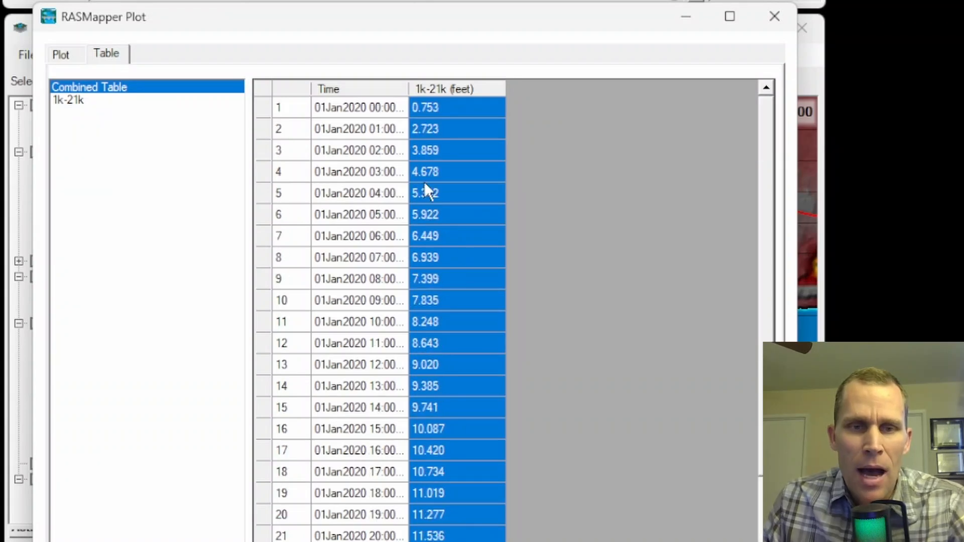
{"action": "left_click", "coordinate": [441, 107]}
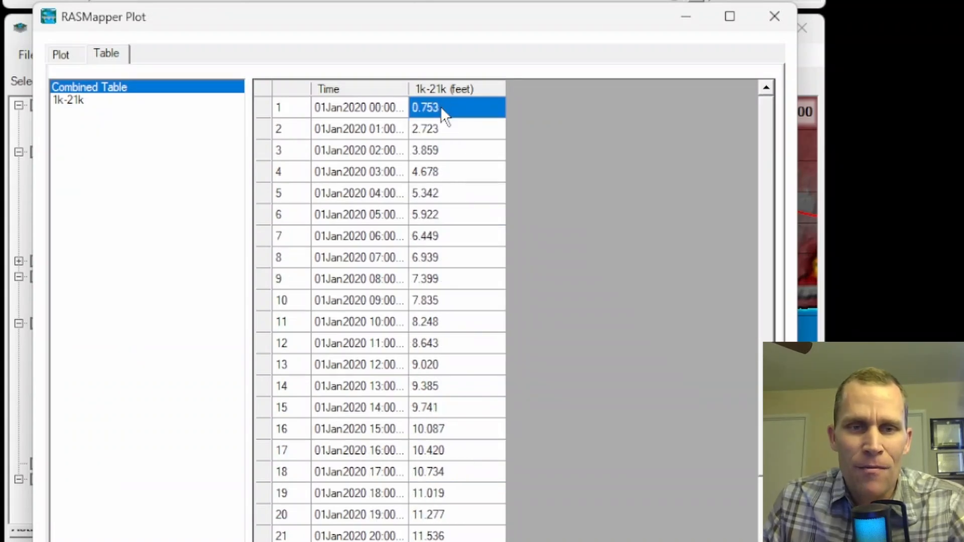
{"action": "left_click", "coordinate": [775, 17]}
- Widen the RAS Mapper window and set the depth map to the 01JAN2020 00:00:00 profile
{"action": "scroll", "coordinate": [625, 236], "scroll_direction": "down", "scroll_amount": 4}
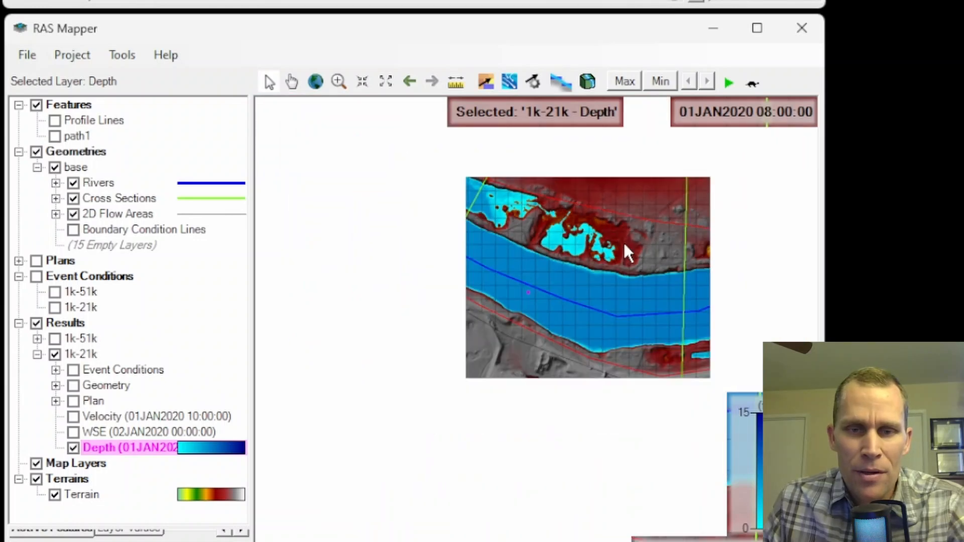
{"action": "scroll", "coordinate": [646, 235], "scroll_direction": "up", "scroll_amount": 2}
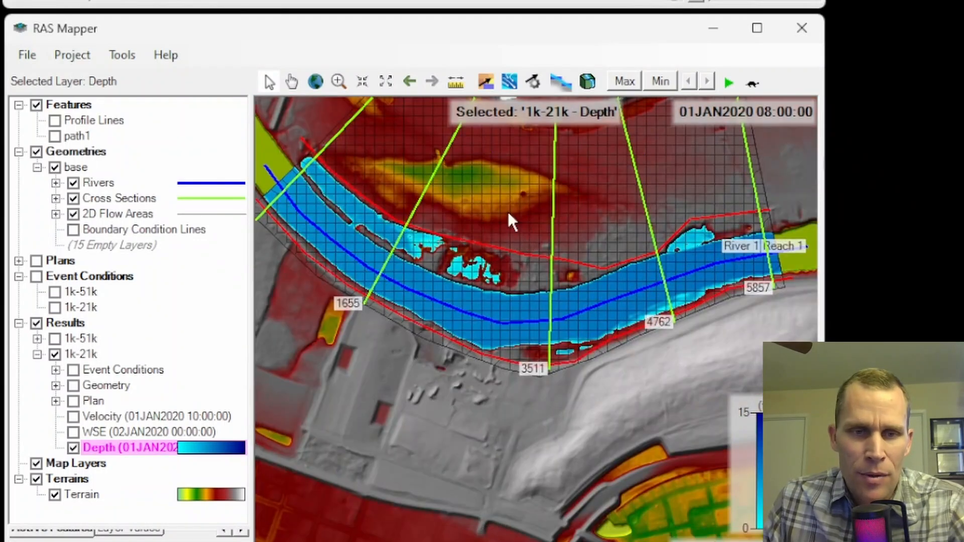
{"action": "left_click_drag", "start_coordinate": [826, 170], "coordinate": [893, 172]}
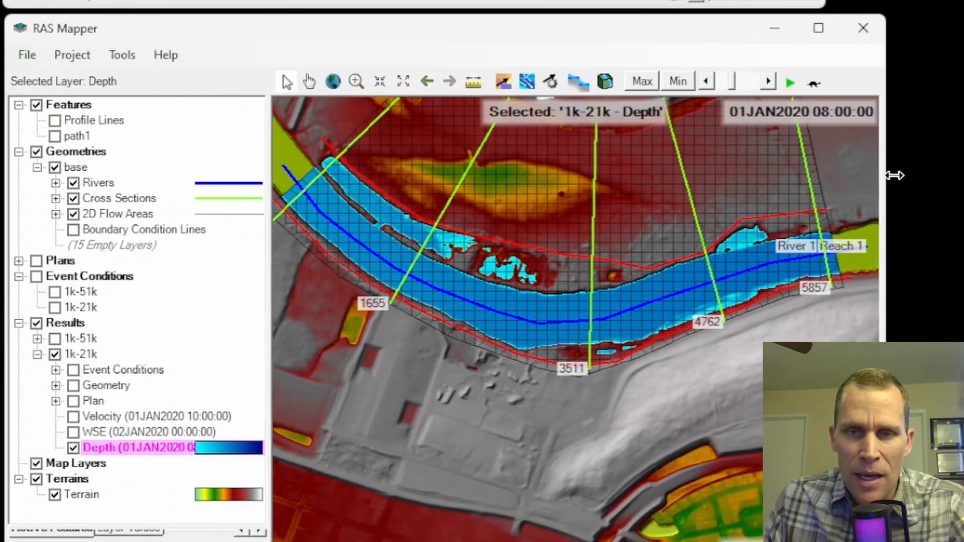
{"action": "left_click_drag", "start_coordinate": [749, 86], "coordinate": [713, 95]}
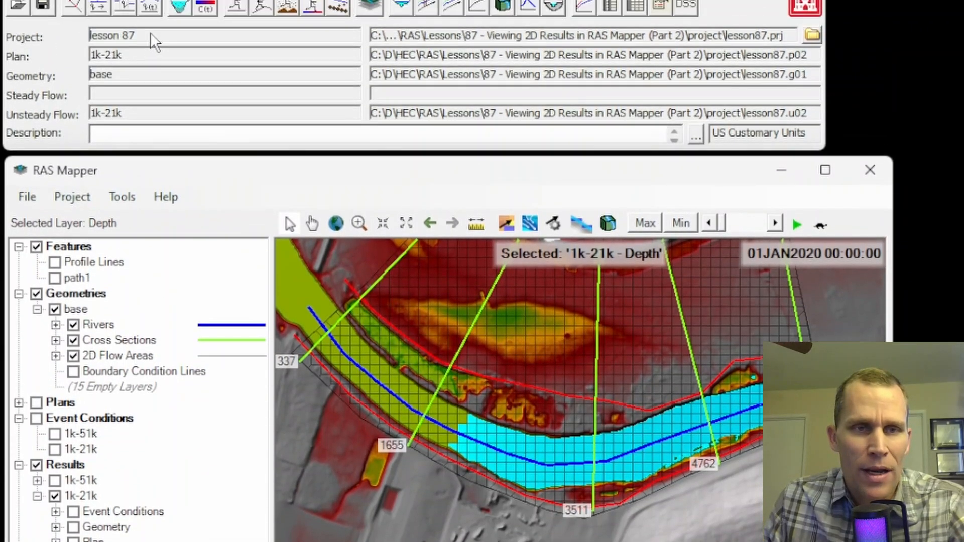
- In HEC-RAS's unsteady computation options, set the 2D initial conditions time to 4 hours for both Default and 2D Flow Area
{"action": "left_click", "coordinate": [83, 35]}
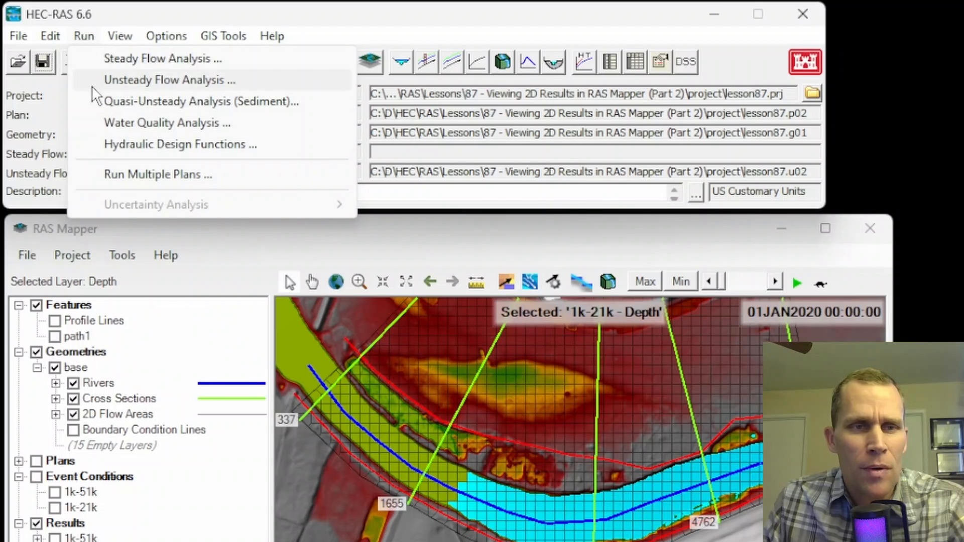
{"action": "left_click", "coordinate": [119, 82]}
{"action": "left_click", "coordinate": [346, 258]}
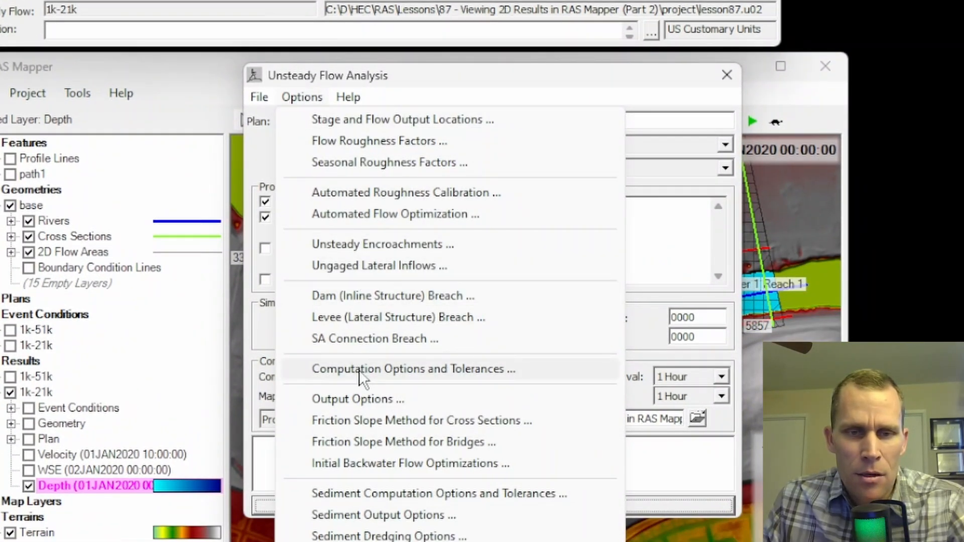
{"action": "left_click", "coordinate": [360, 370]}
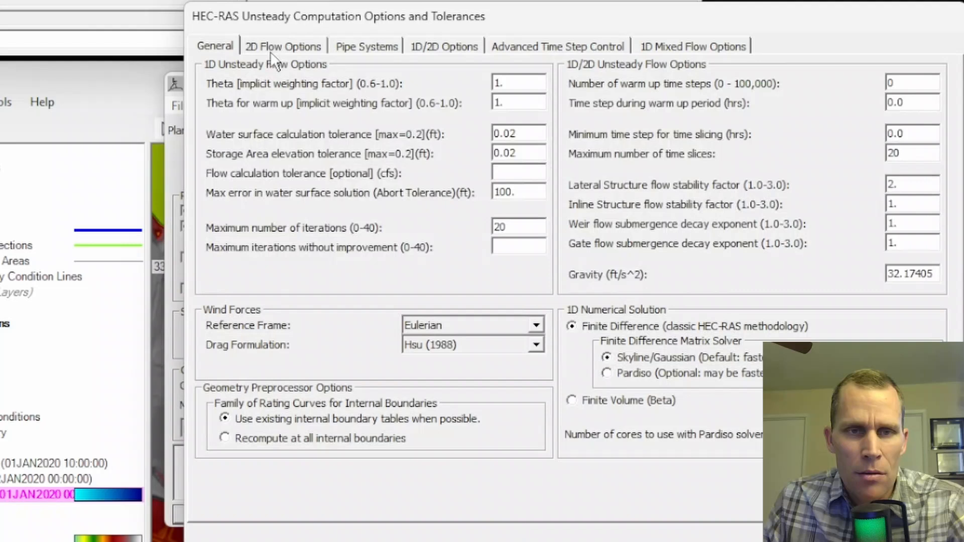
{"action": "left_click", "coordinate": [350, 39]}
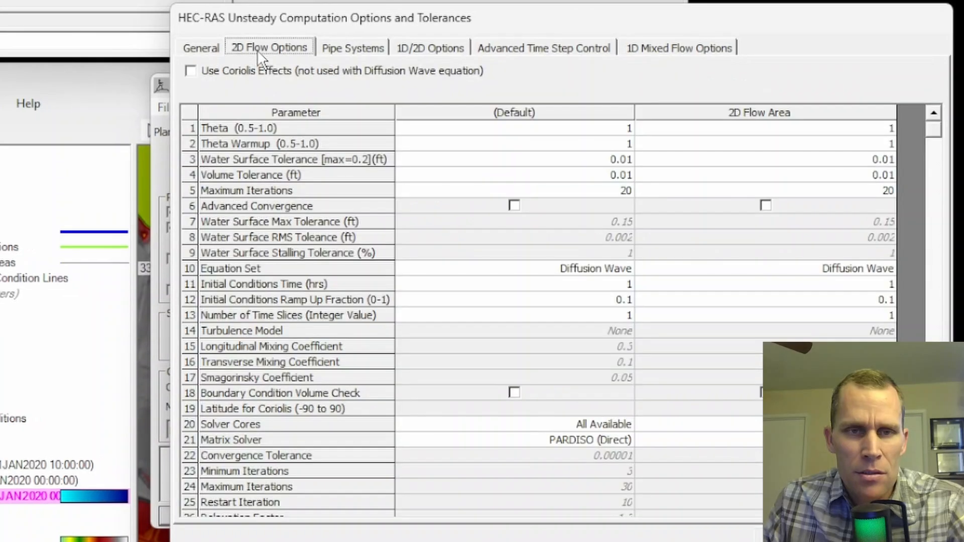
{"action": "left_click", "coordinate": [565, 286]}
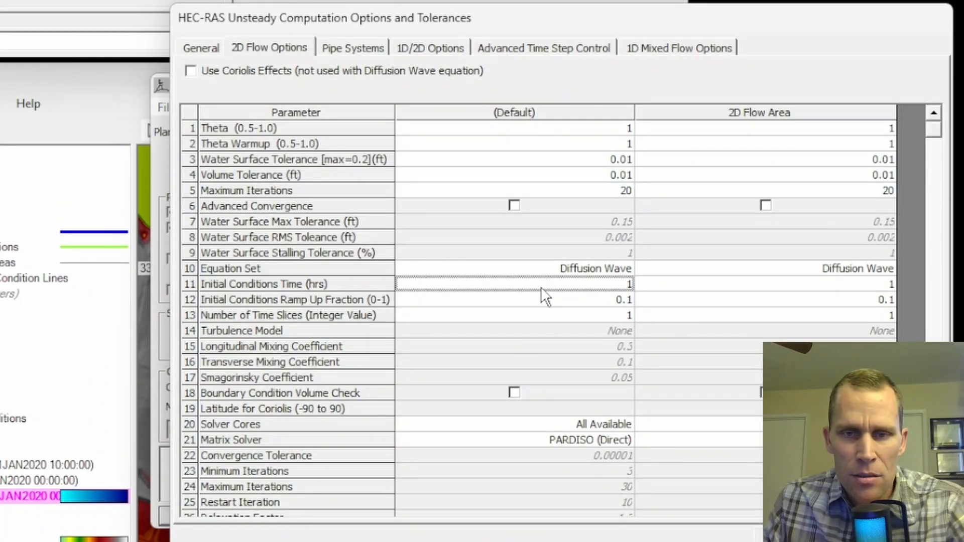
{"action": "type", "text": "4"}
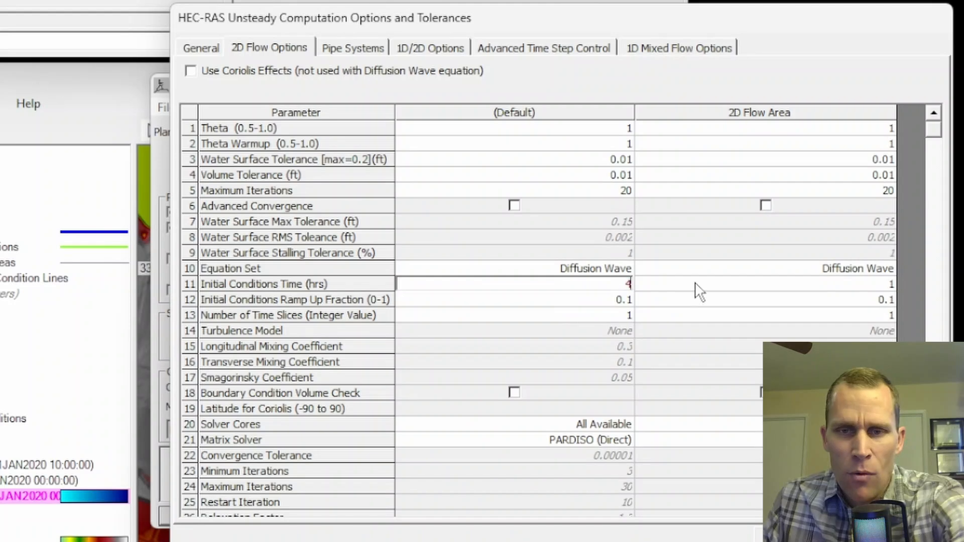
{"action": "key", "text": "Tab"}
{"action": "type", "text": "4"}
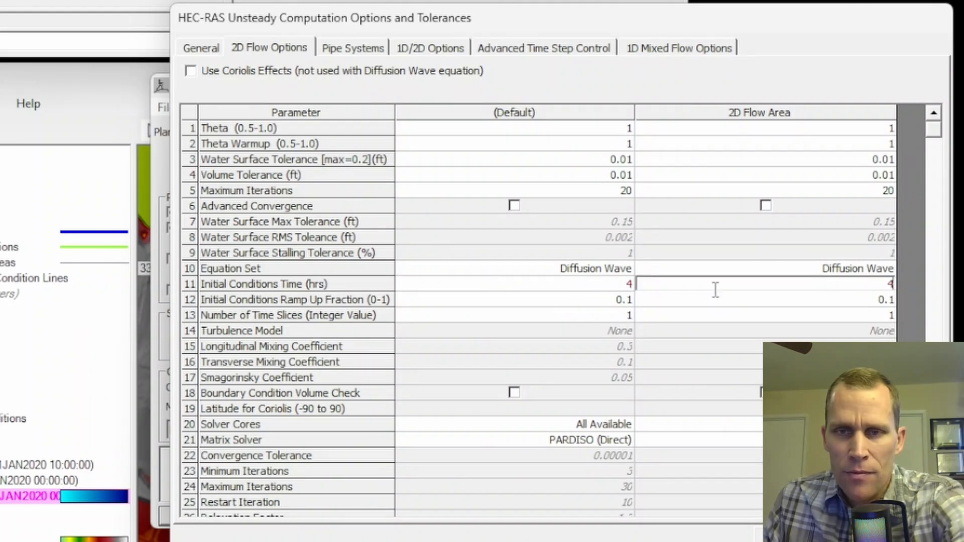
{"action": "key", "text": "Return"}
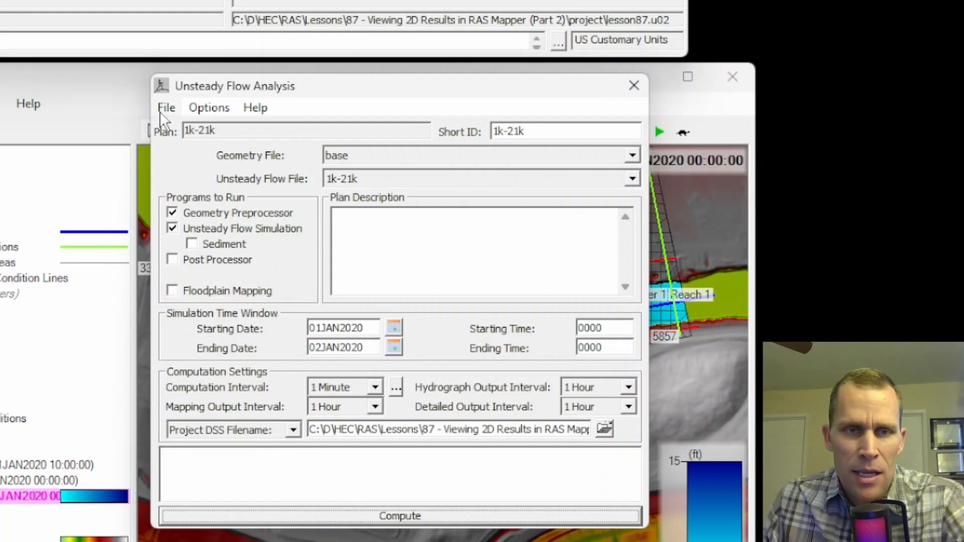
- Save the 1k-21k plan, recompute its unsteady flow simulation and close the analysis window
{"action": "left_click", "coordinate": [161, 109]}
{"action": "left_click", "coordinate": [194, 173]}
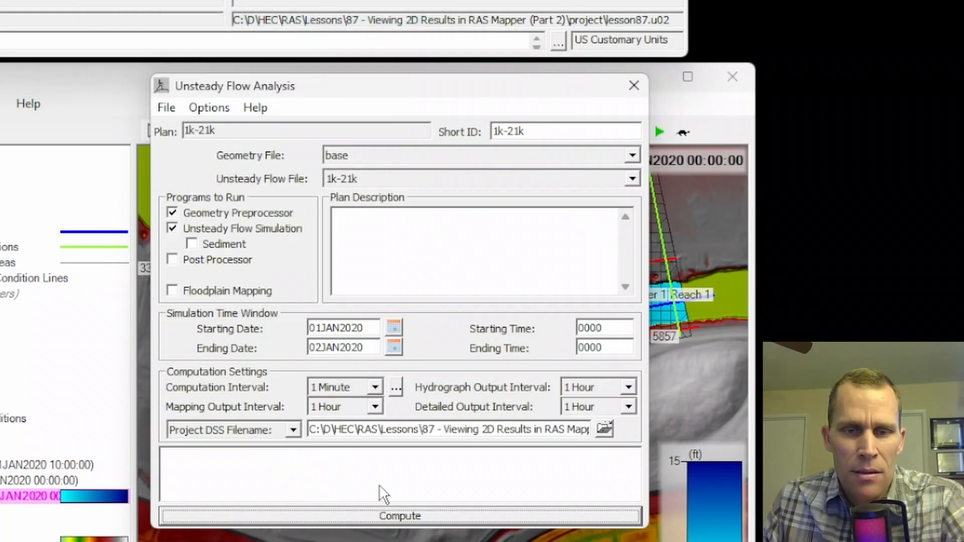
{"action": "left_click", "coordinate": [391, 517]}
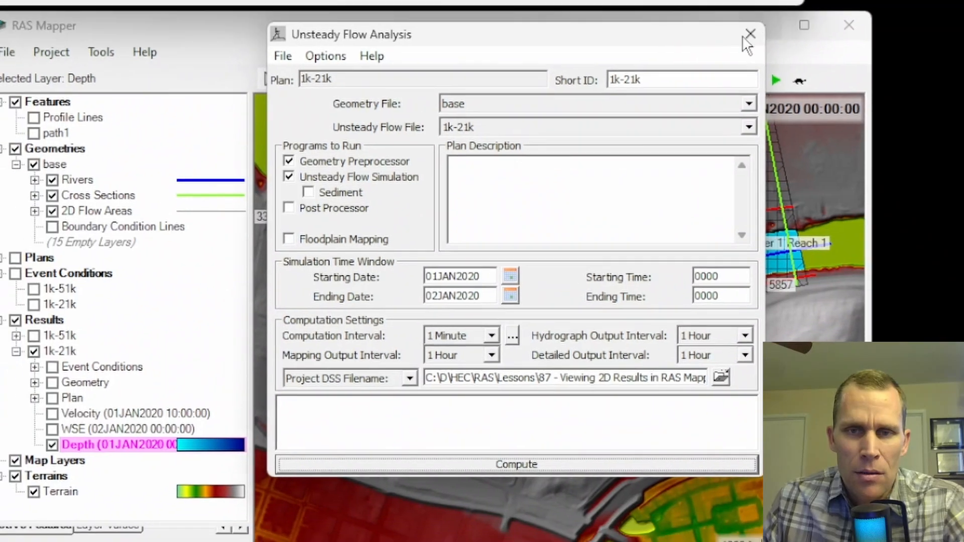
{"action": "left_click", "coordinate": [750, 34]}
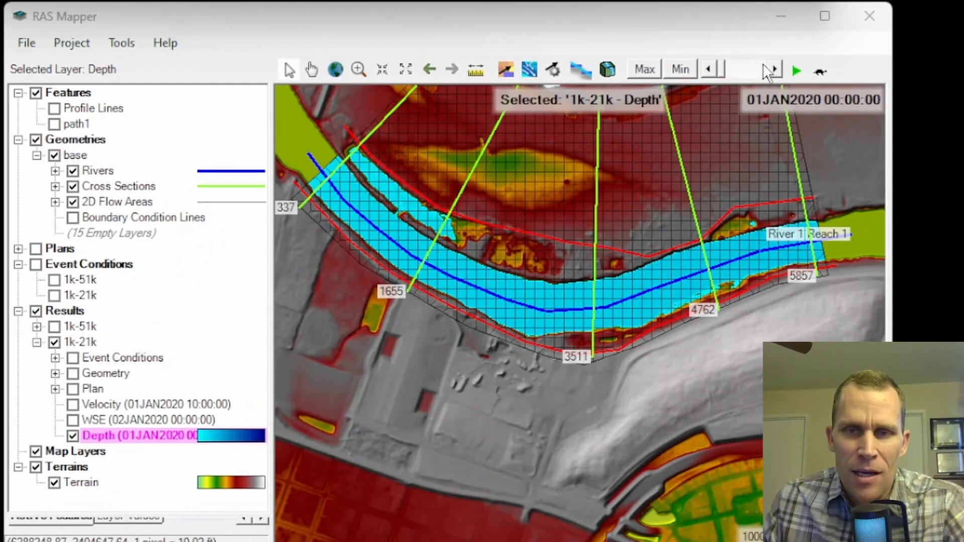
- Animate the recomputed 1k-21k depth map through the simulation and return it to 01JAN2020 00:00:00
{"action": "left_click", "coordinate": [795, 71]}
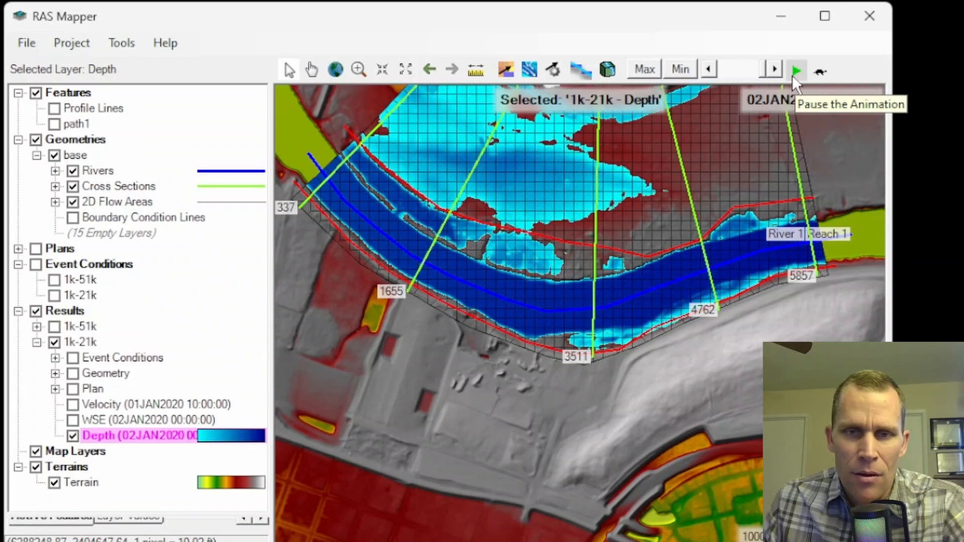
{"action": "left_click_drag", "start_coordinate": [765, 74], "coordinate": [695, 77]}
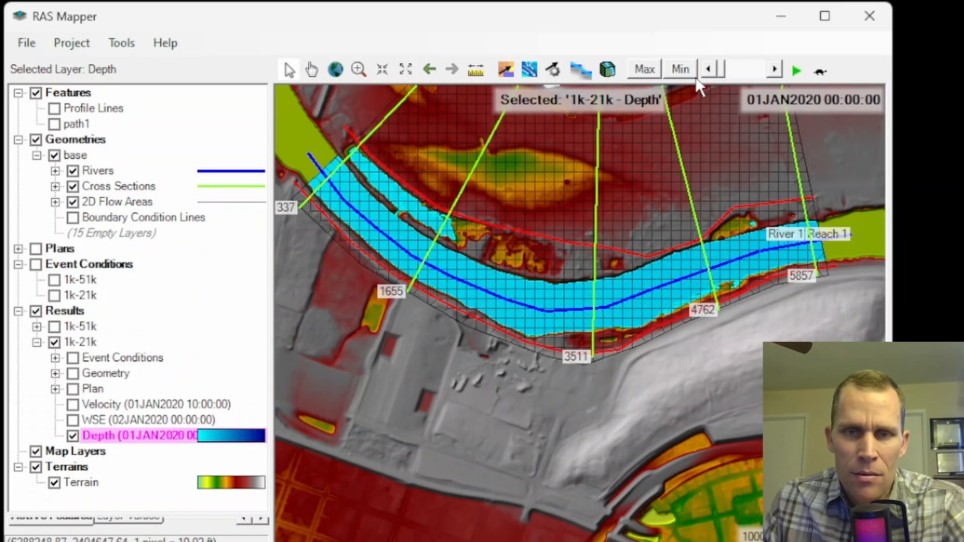
- Plot the recomputed depth time series at a point in the river channel between cross sections 1655 and 3511
{"action": "scroll", "coordinate": [494, 309], "scroll_direction": "up", "scroll_amount": 4}
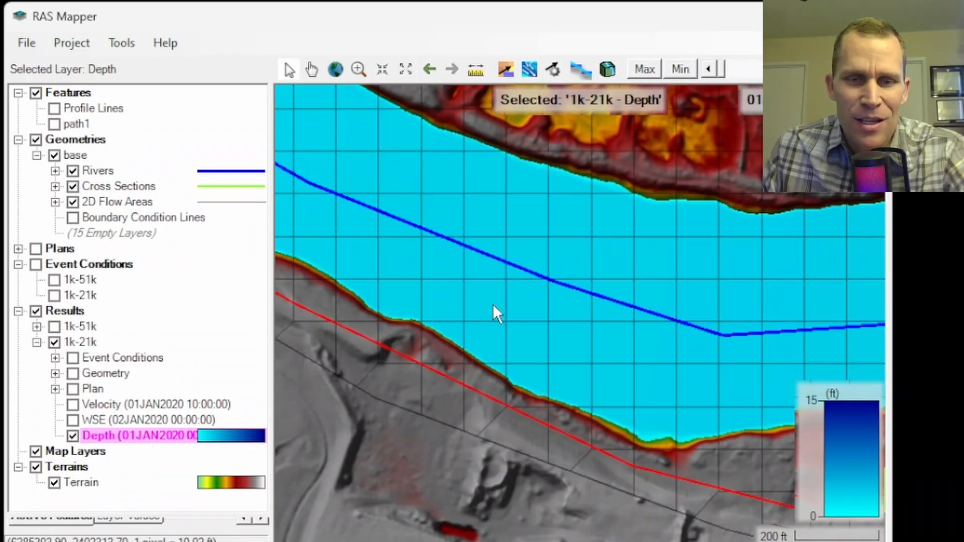
{"action": "right_click", "coordinate": [524, 307]}
{"action": "mouse_move", "coordinate": [576, 333]}
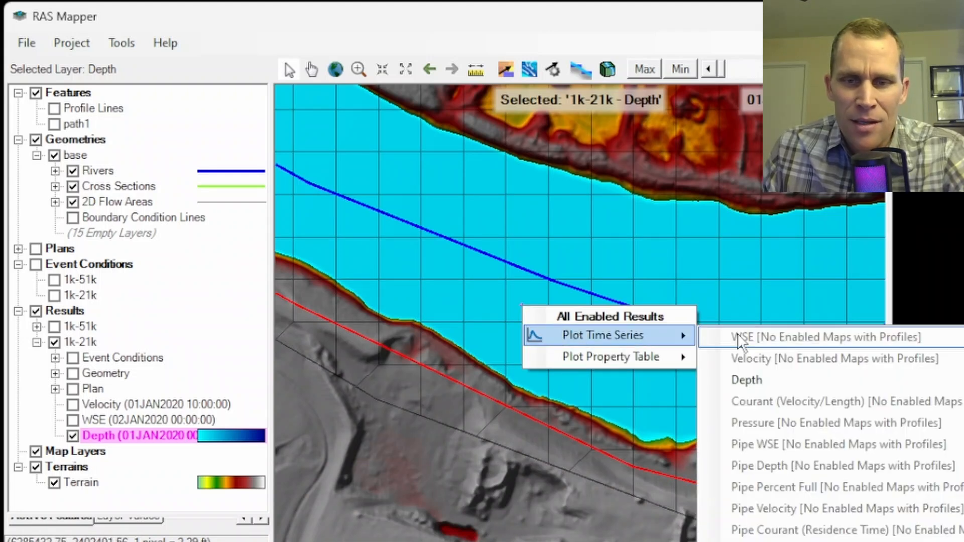
{"action": "left_click", "coordinate": [766, 379]}
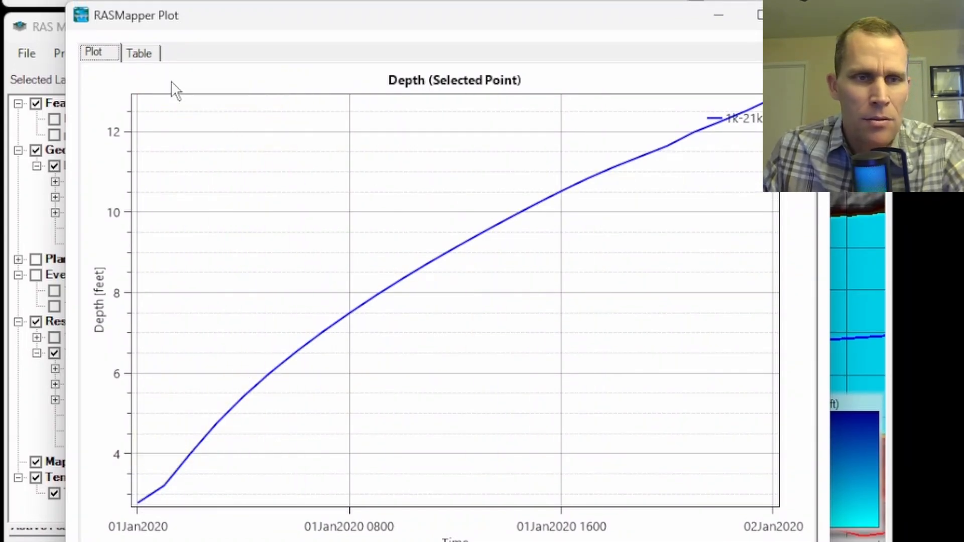
- Review the tabulated depth time series for the selected point and close the plot window
{"action": "left_click", "coordinate": [147, 53]}
{"action": "left_click", "coordinate": [461, 108]}
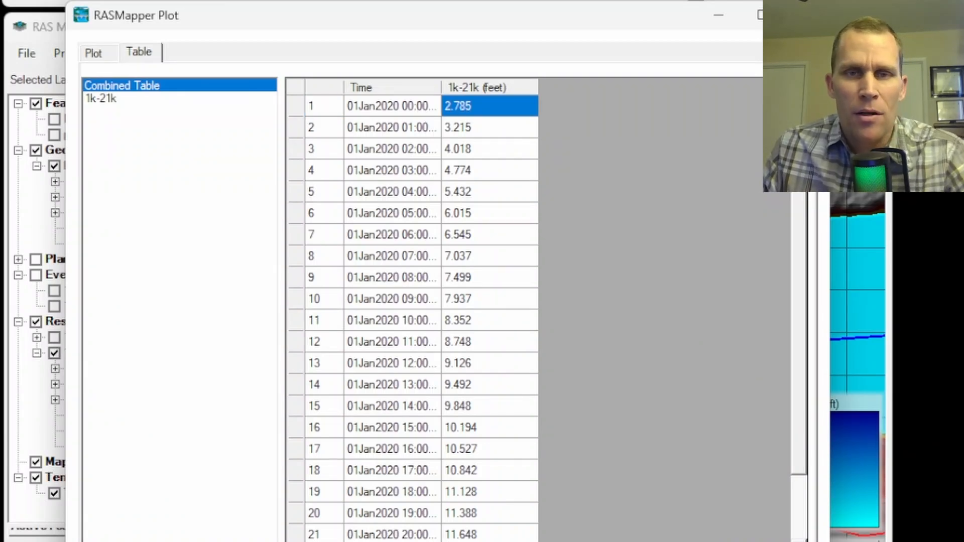
{"action": "left_click", "coordinate": [799, 15]}
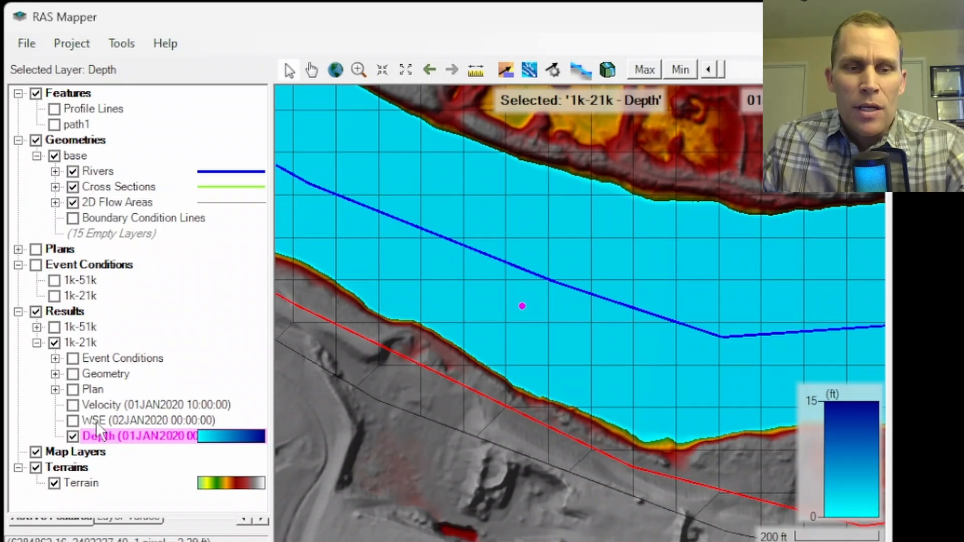
- Display the 1k-21k WSE and Velocity result layers along with Depth
{"action": "left_click", "coordinate": [96, 427]}
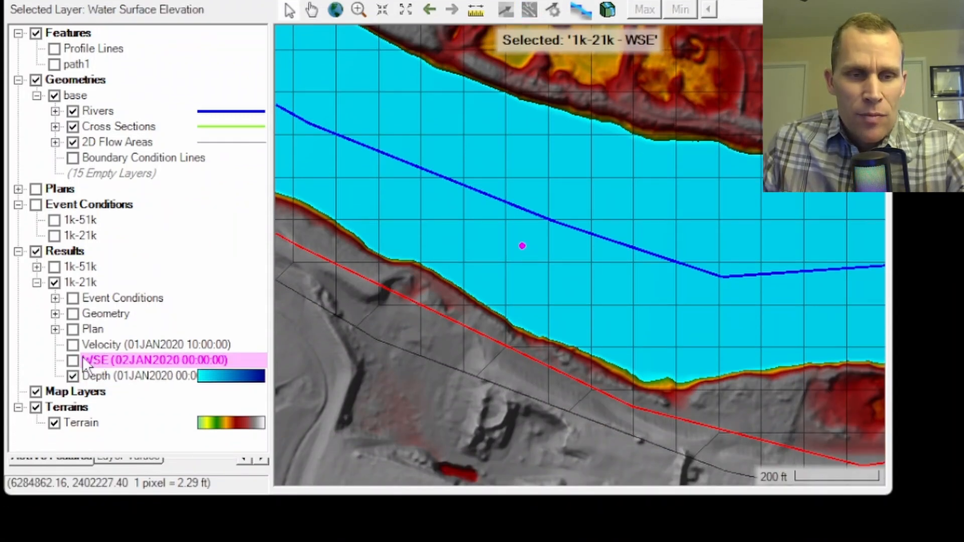
{"action": "left_click", "coordinate": [73, 360]}
{"action": "left_click", "coordinate": [73, 344]}
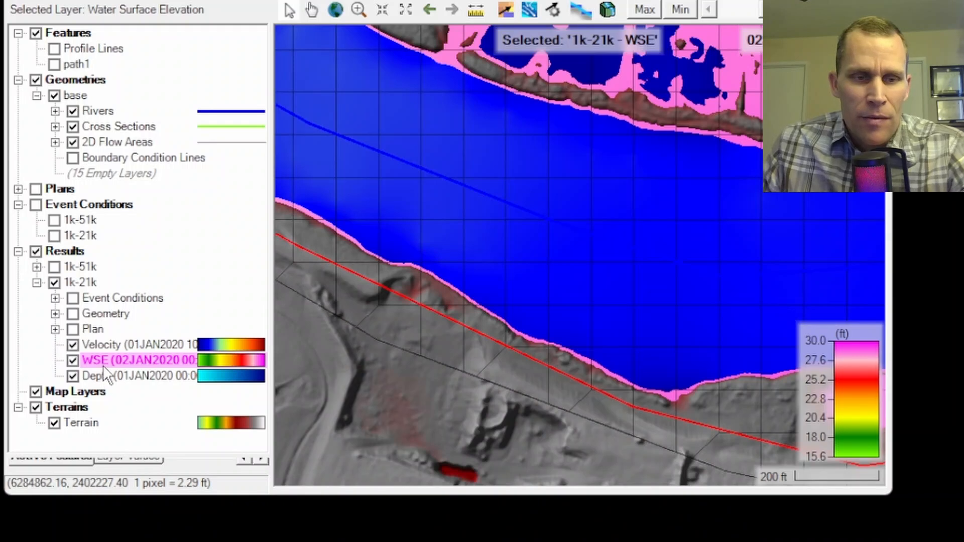
- Move the WSE layer and then the Velocity layer to the bottom of the 1k-21k result maps
{"action": "right_click", "coordinate": [96, 363]}
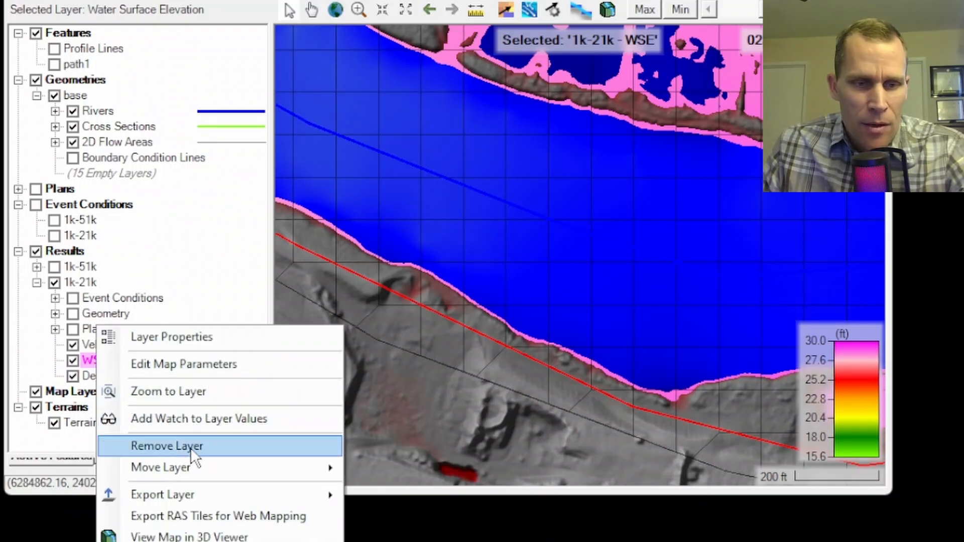
{"action": "mouse_move", "coordinate": [286, 467]}
{"action": "left_click", "coordinate": [407, 517]}
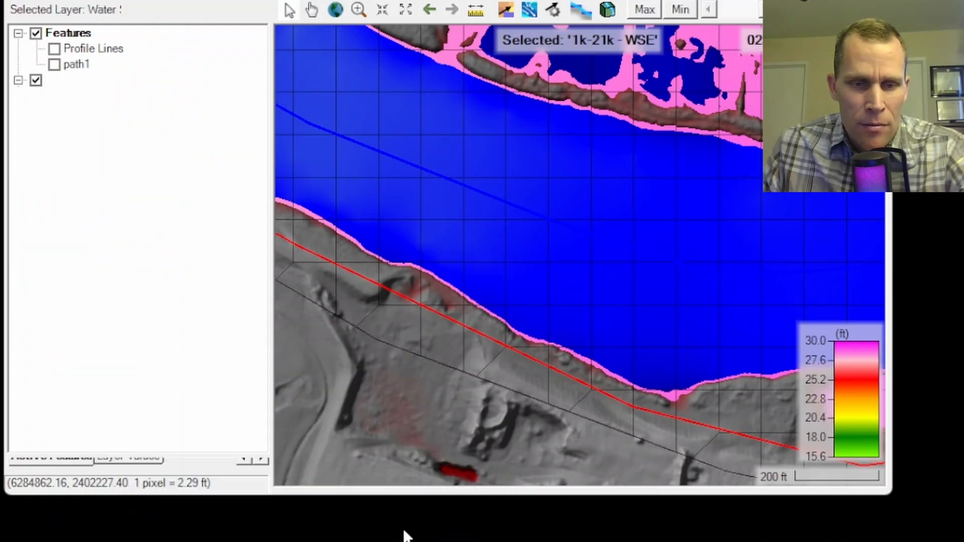
{"action": "left_click", "coordinate": [103, 346]}
{"action": "right_click", "coordinate": [103, 346]}
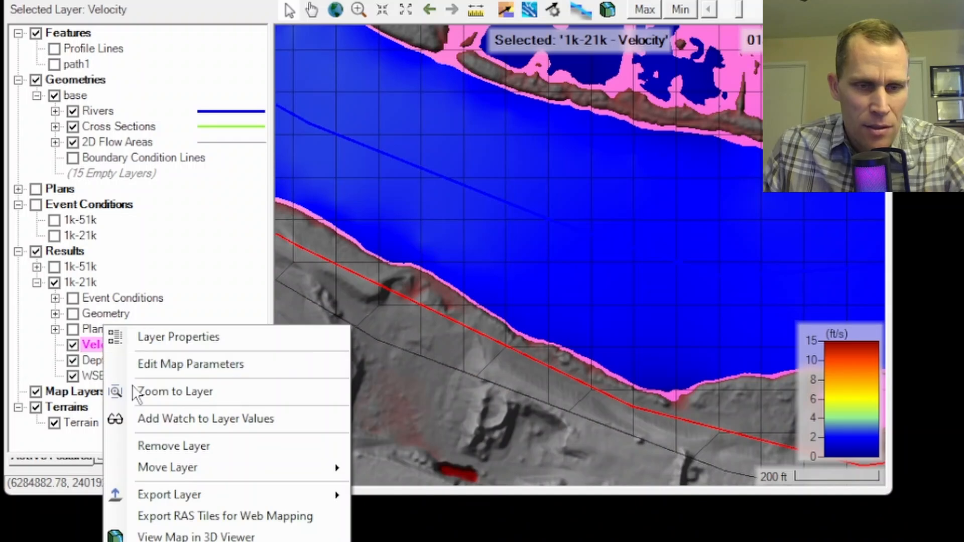
{"action": "mouse_move", "coordinate": [178, 472]}
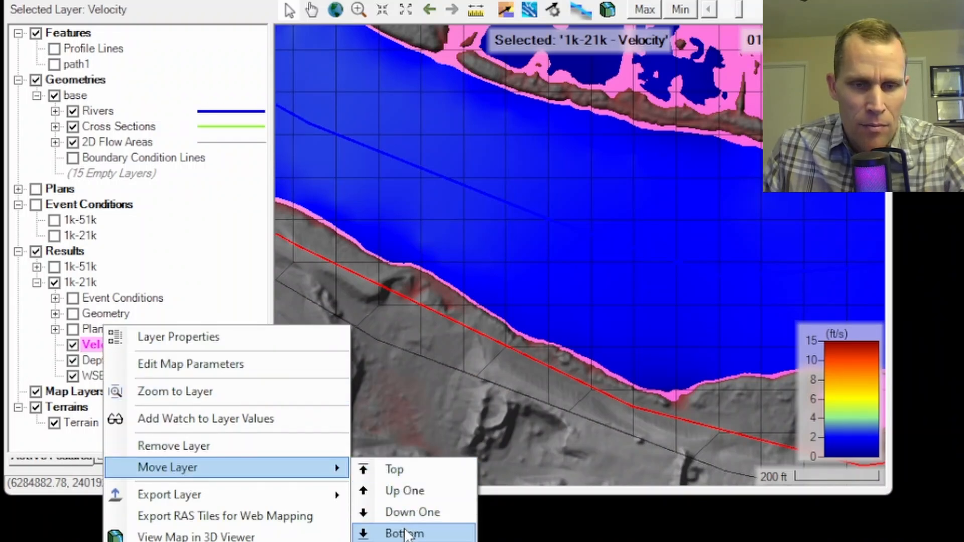
{"action": "left_click", "coordinate": [400, 534]}
- With the Depth layer selected, plot the velocity time series at a point in the river channel
{"action": "left_click", "coordinate": [126, 347]}
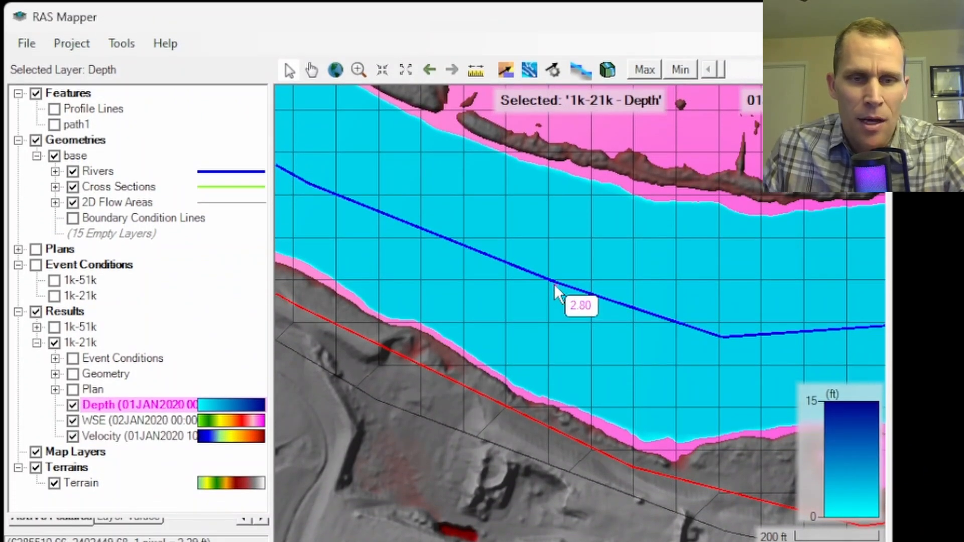
{"action": "right_click", "coordinate": [484, 299]}
{"action": "mouse_move", "coordinate": [564, 330]}
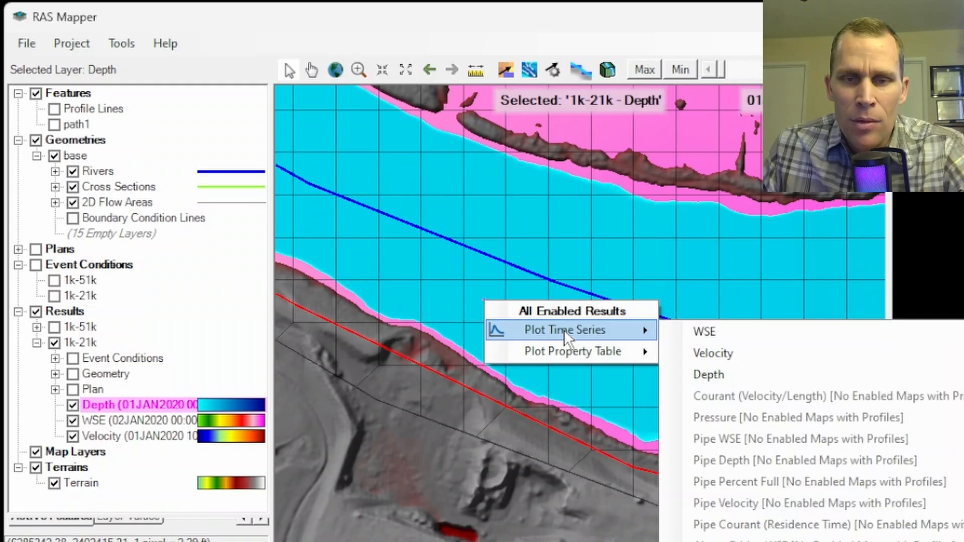
{"action": "left_click", "coordinate": [742, 353]}
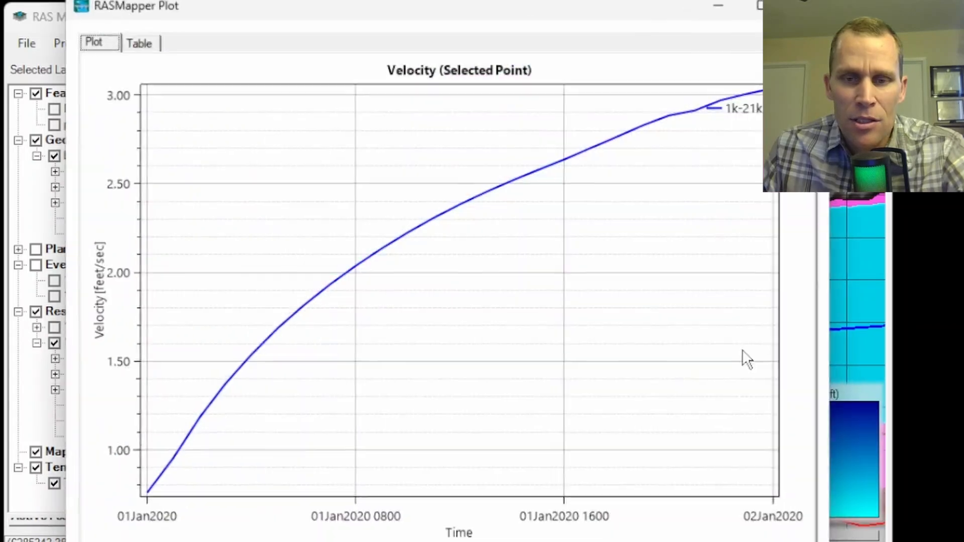
{"action": "mouse_move", "coordinate": [565, 233]}
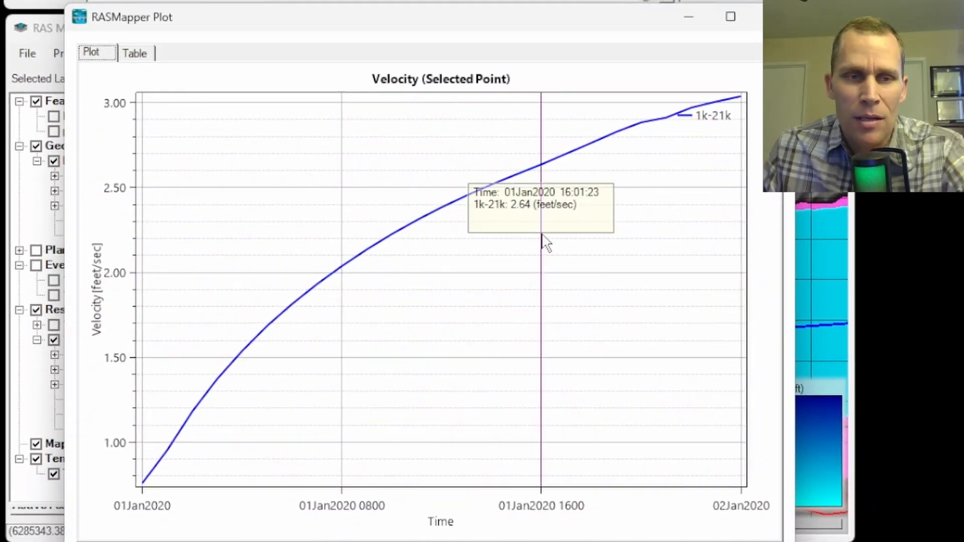
- Review the tabulated velocity time series, select the velocities in rows 2 to 17, and close the plot window
{"action": "left_click", "coordinate": [135, 54]}
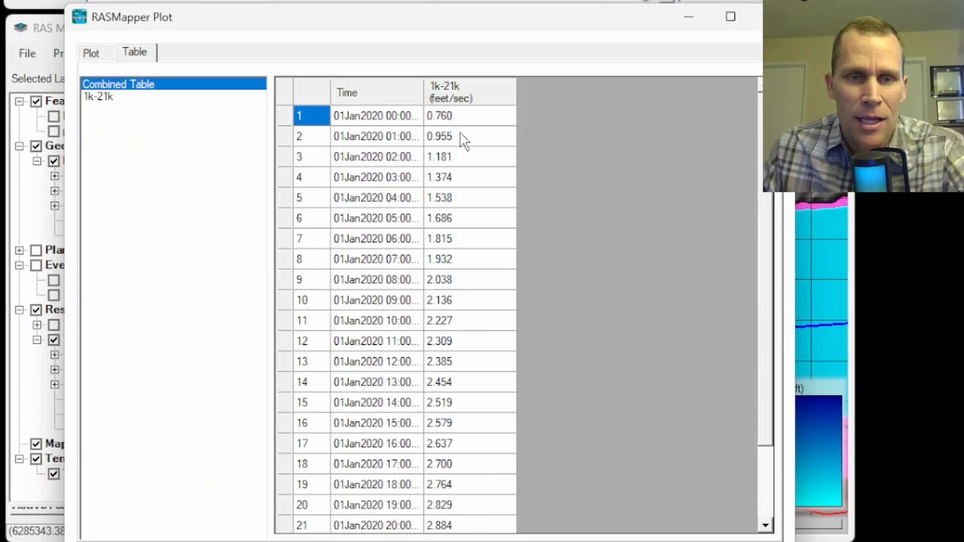
{"action": "left_click_drag", "start_coordinate": [460, 135], "coordinate": [489, 372]}
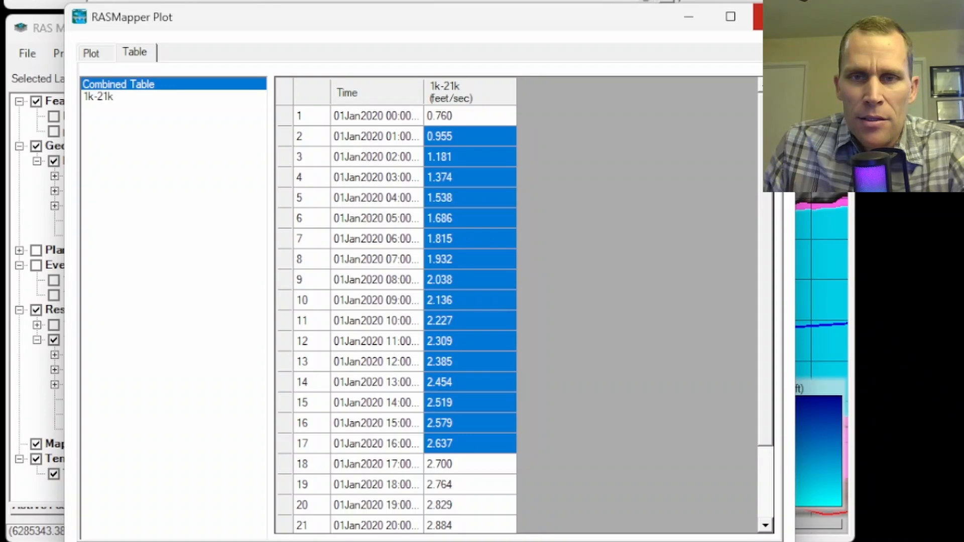
{"action": "left_click", "coordinate": [758, 16]}
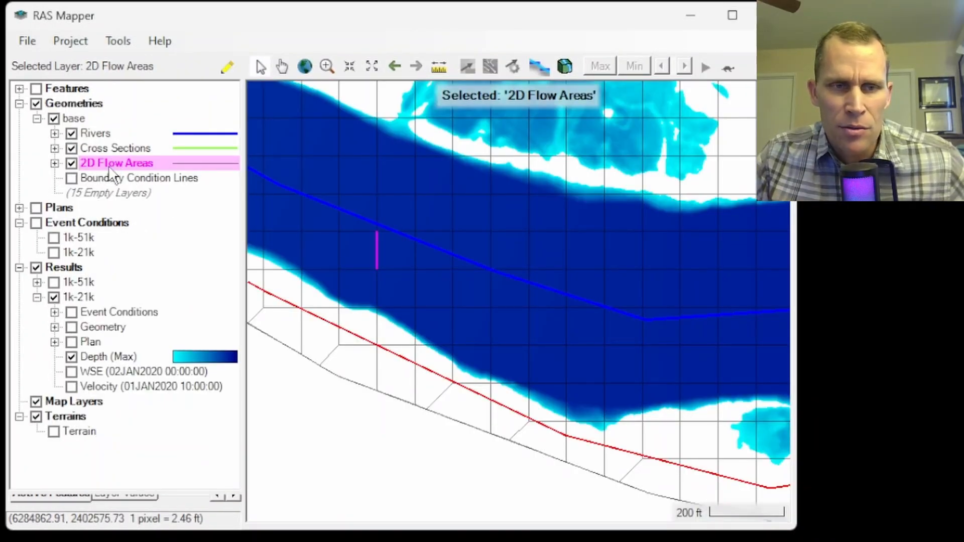
- Show the Terrain layer, plot the area–elevation curve of 2D flow area face 2297 in the channel, and close the plot
{"action": "left_click", "coordinate": [53, 432]}
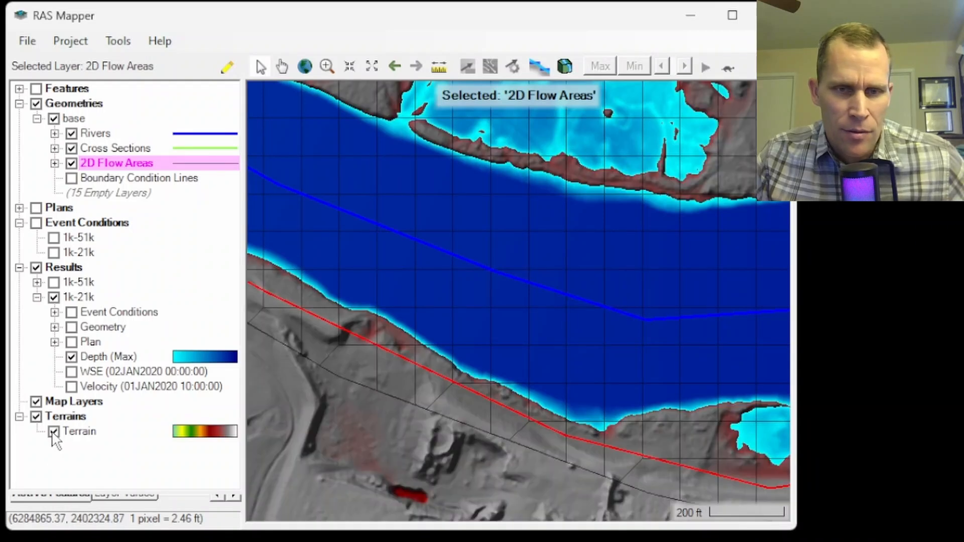
{"action": "right_click", "coordinate": [452, 286]}
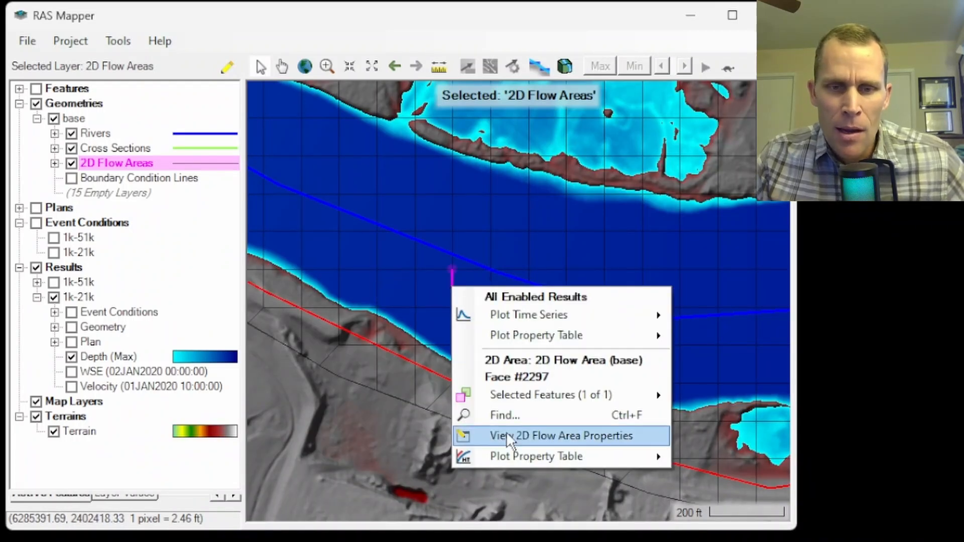
{"action": "mouse_move", "coordinate": [516, 455]}
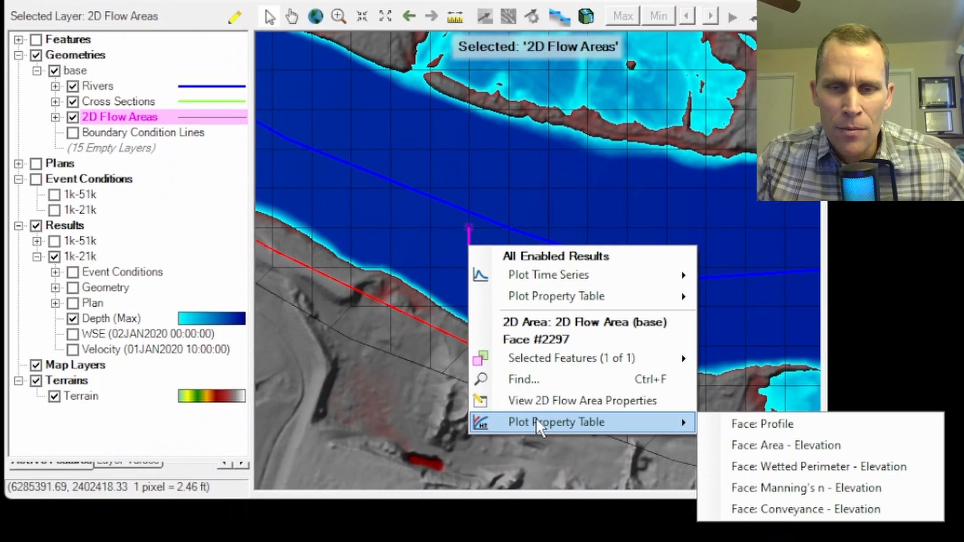
{"action": "left_click", "coordinate": [770, 447]}
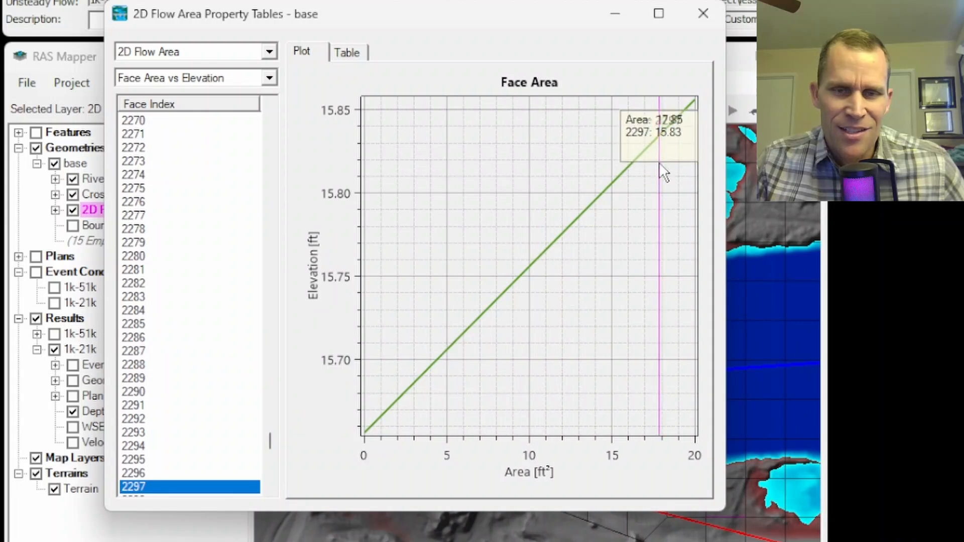
{"action": "left_click", "coordinate": [704, 12]}
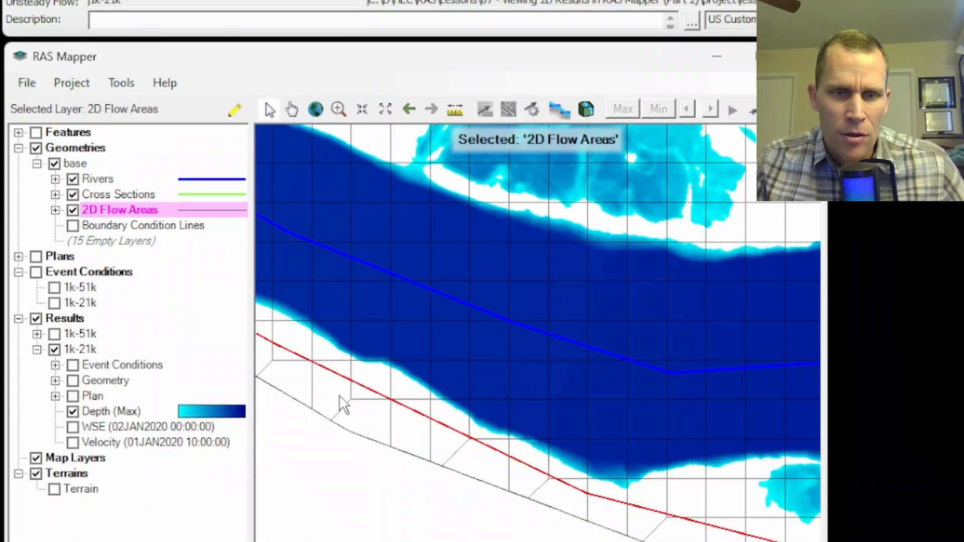
- Plot the conveyance–elevation curve of 2D flow area face 2297
{"action": "right_click", "coordinate": [466, 345]}
{"action": "mouse_move", "coordinate": [557, 524]}
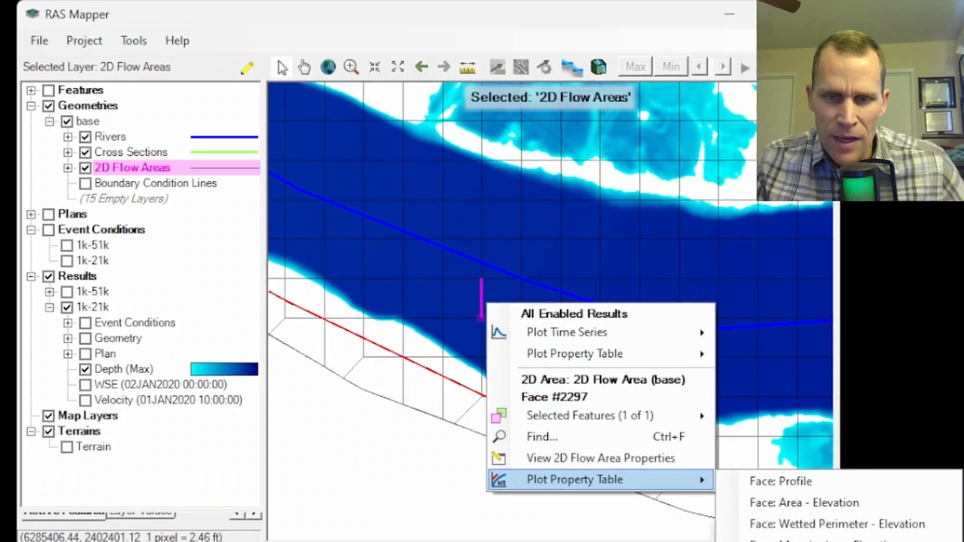
{"action": "left_click", "coordinate": [788, 508]}
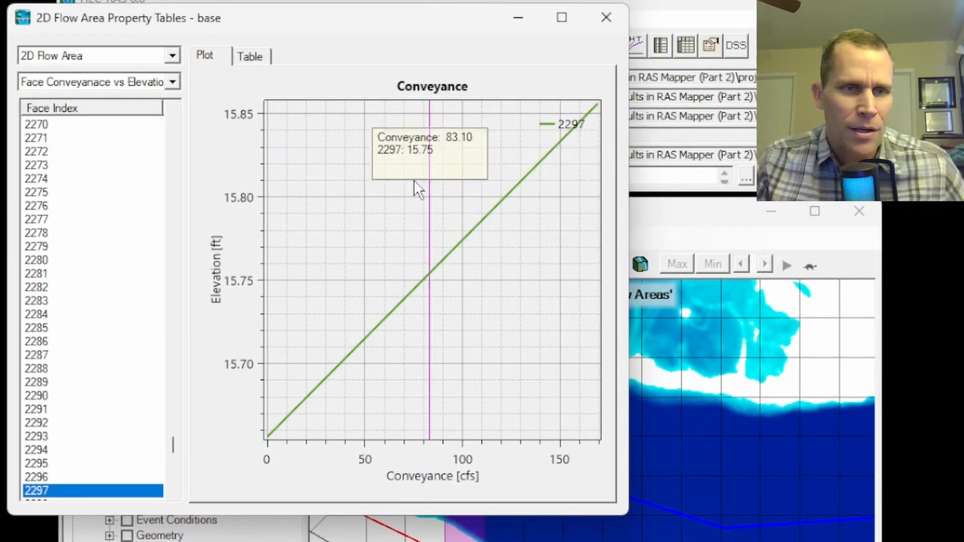
{"action": "left_click_drag", "start_coordinate": [335, 26], "coordinate": [484, 75]}
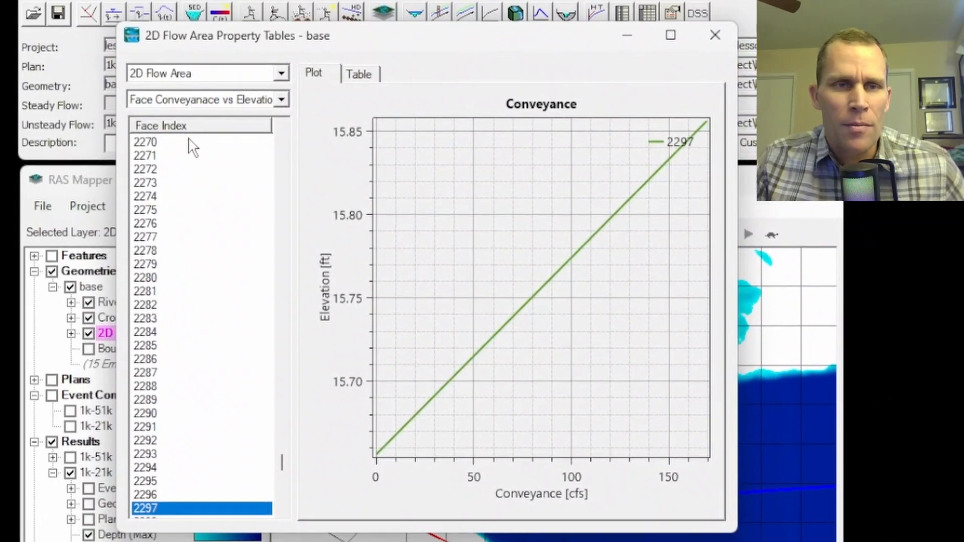
- Compare the conveyance–elevation curves of several other faces in the face index, ending with face 2279
{"action": "left_click", "coordinate": [211, 175]}
{"action": "left_click", "coordinate": [167, 143]}
{"action": "left_click", "coordinate": [168, 208]}
{"action": "left_click", "coordinate": [171, 264]}
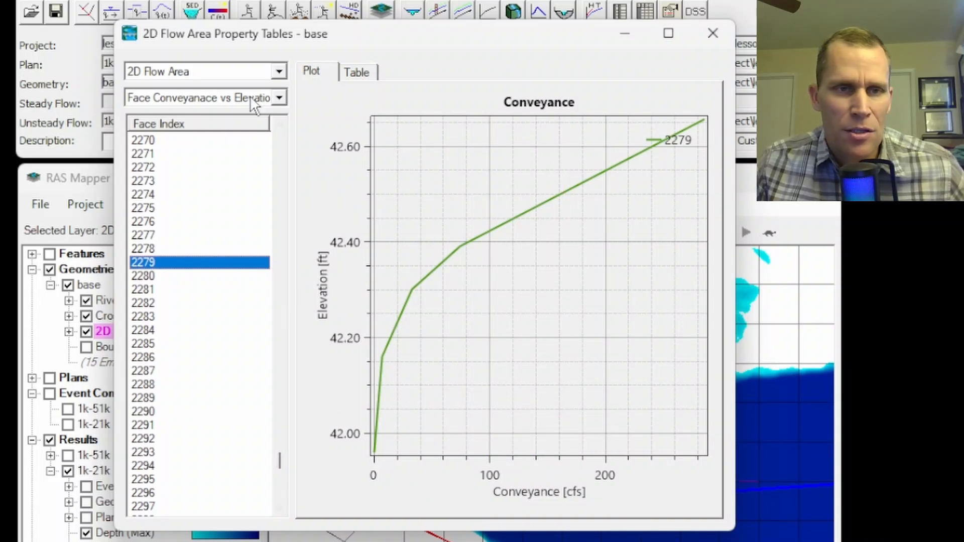
- Check which cell and face property curves can be plotted for the 2D flow area
{"action": "left_click", "coordinate": [279, 99]}
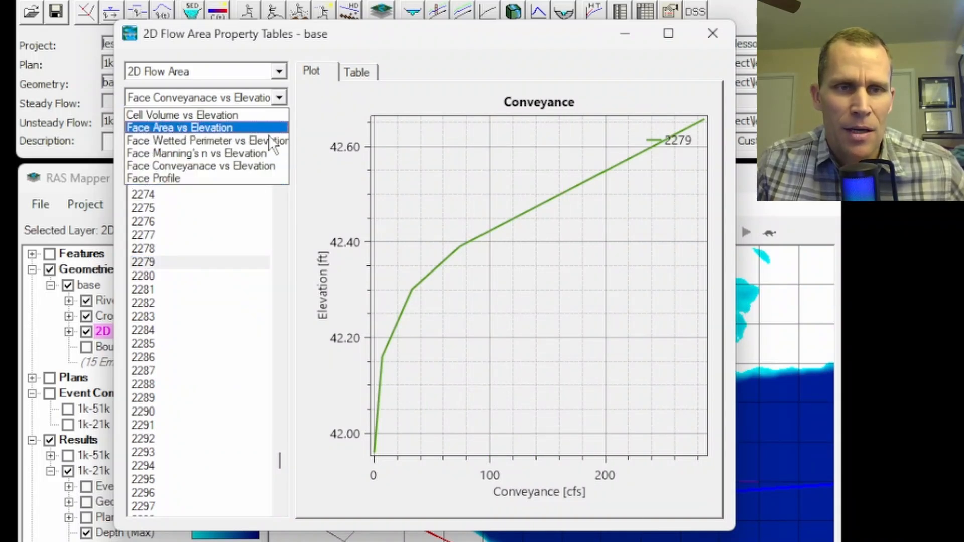
{"action": "left_click", "coordinate": [303, 121]}
{"action": "left_click_drag", "start_coordinate": [341, 34], "coordinate": [358, 85]}
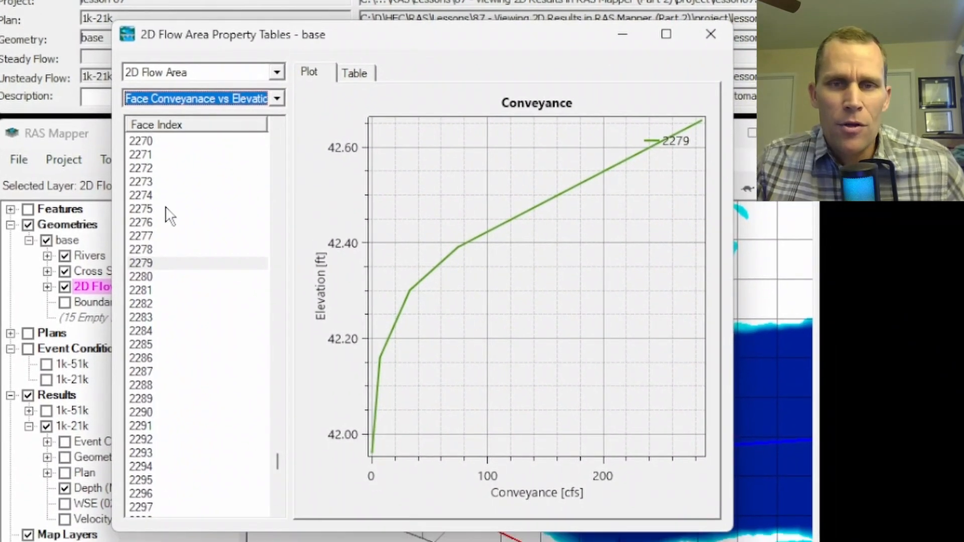
- View face 2277's conveyance–elevation curve and its table of values, and close the property tables
{"action": "left_click", "coordinate": [167, 209]}
{"action": "left_click", "coordinate": [167, 237]}
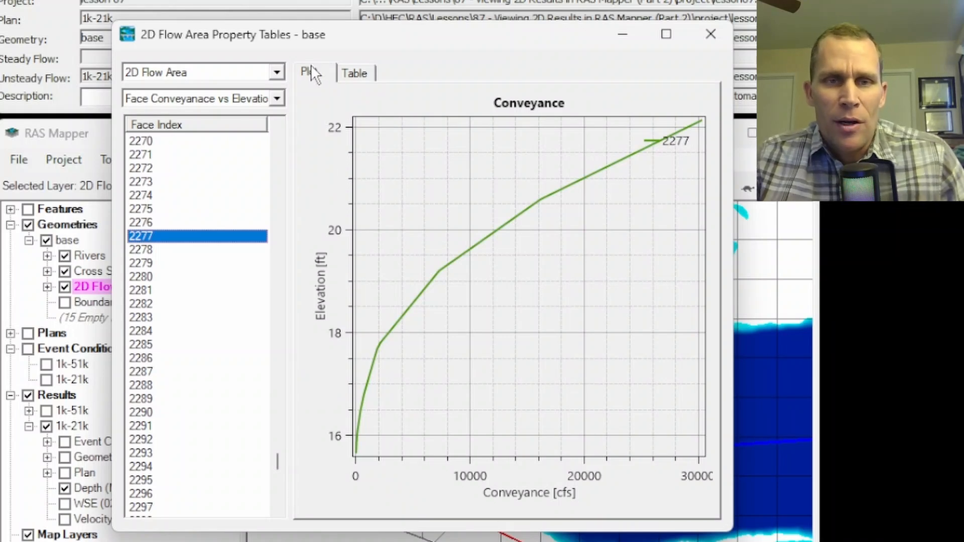
{"action": "left_click", "coordinate": [353, 74]}
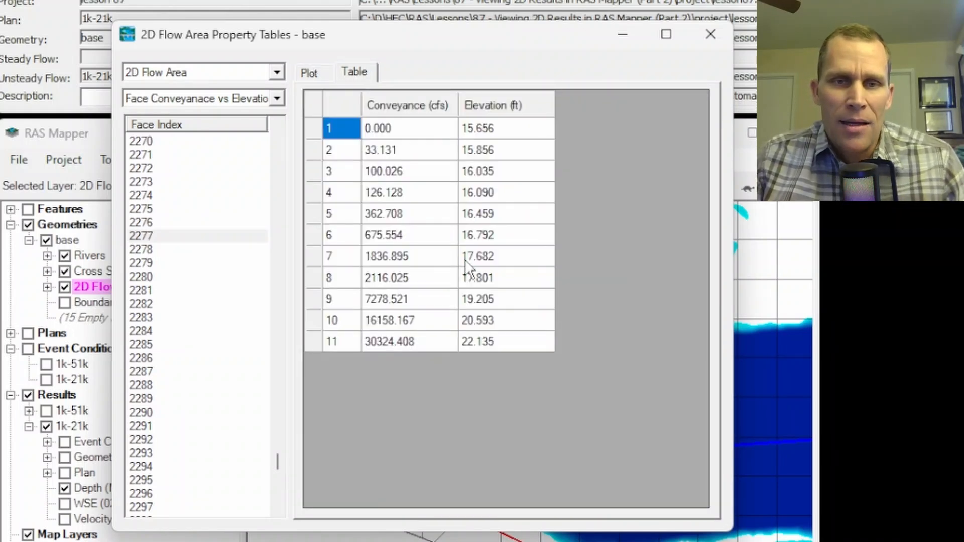
{"action": "left_click", "coordinate": [710, 35]}
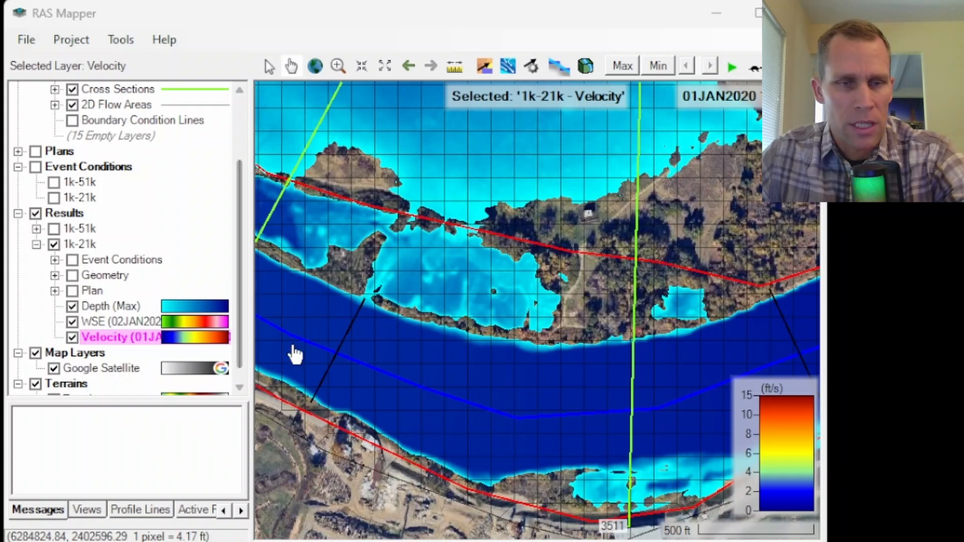
- Hide the 1k-21k Depth and WSE layers, leaving Velocity over the satellite imagery, and turn on the static velocity arrows
{"action": "mouse_move", "coordinate": [428, 362]}
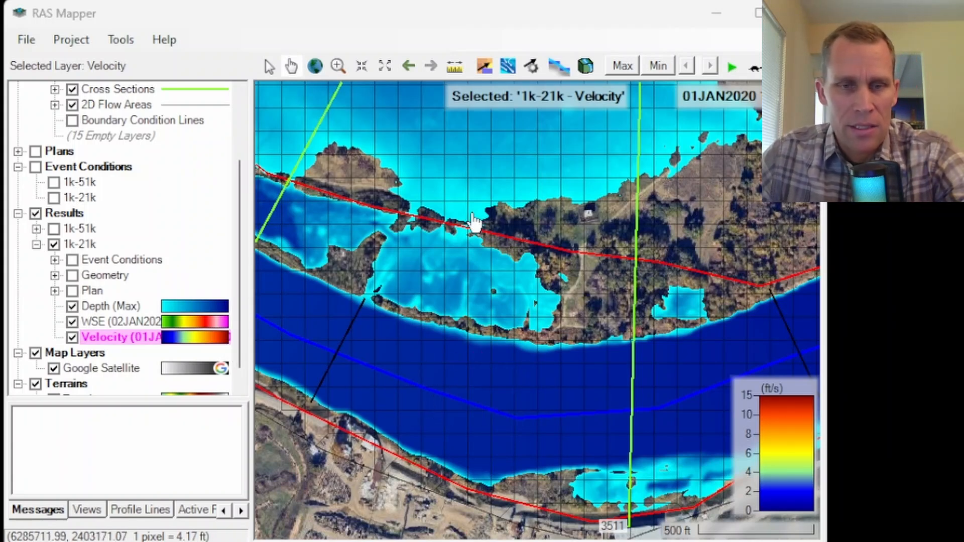
{"action": "mouse_move", "coordinate": [553, 398]}
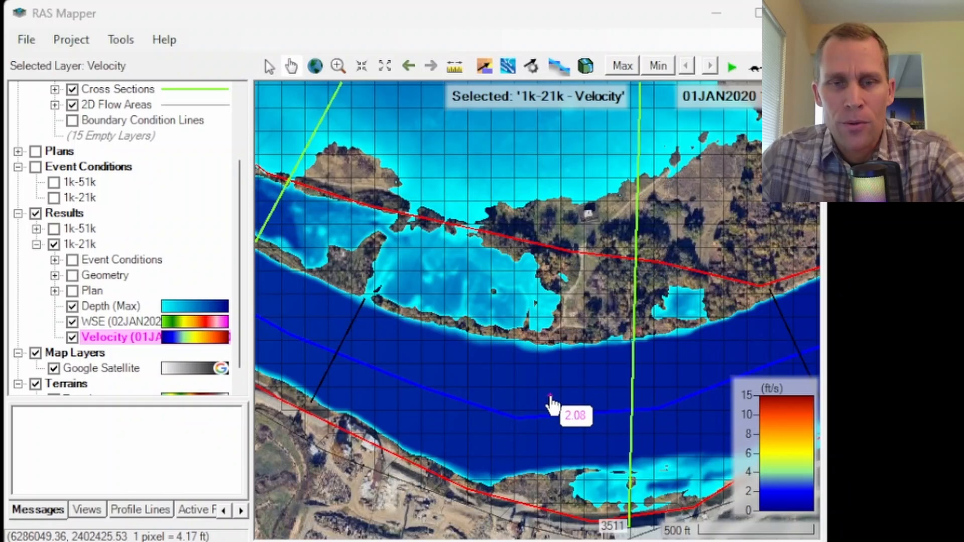
{"action": "scroll", "coordinate": [545, 396], "scroll_direction": "up", "scroll_amount": 1}
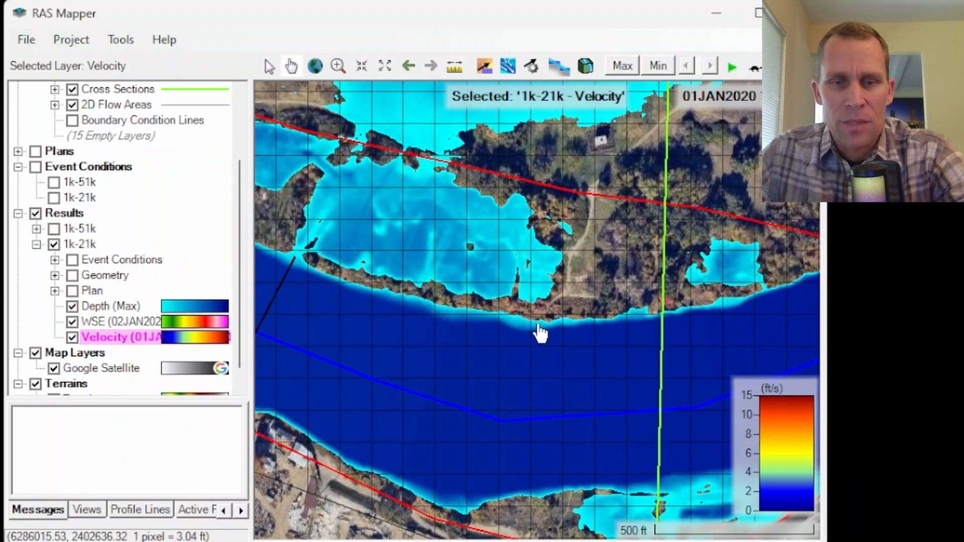
{"action": "left_click_drag", "start_coordinate": [536, 387], "coordinate": [517, 254]}
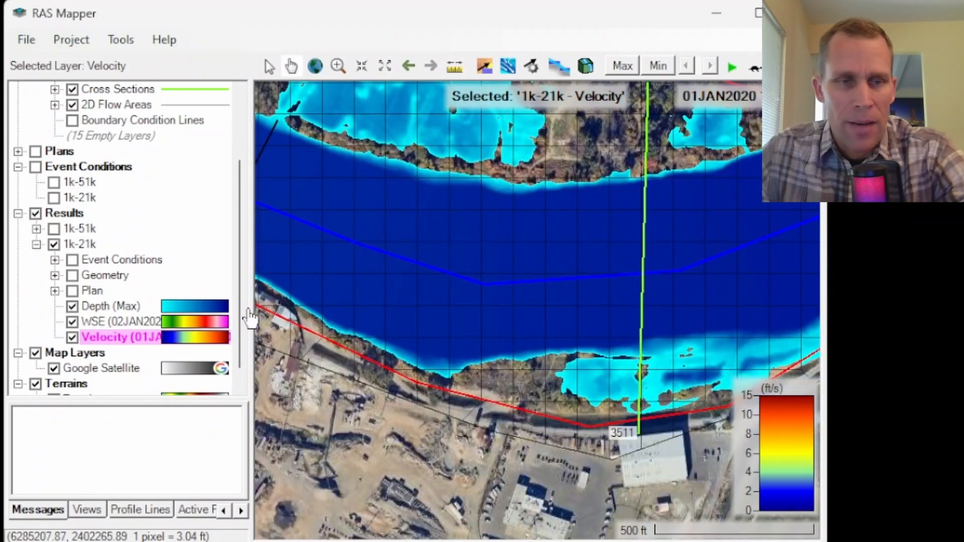
{"action": "left_click", "coordinate": [73, 322]}
{"action": "left_click", "coordinate": [72, 306]}
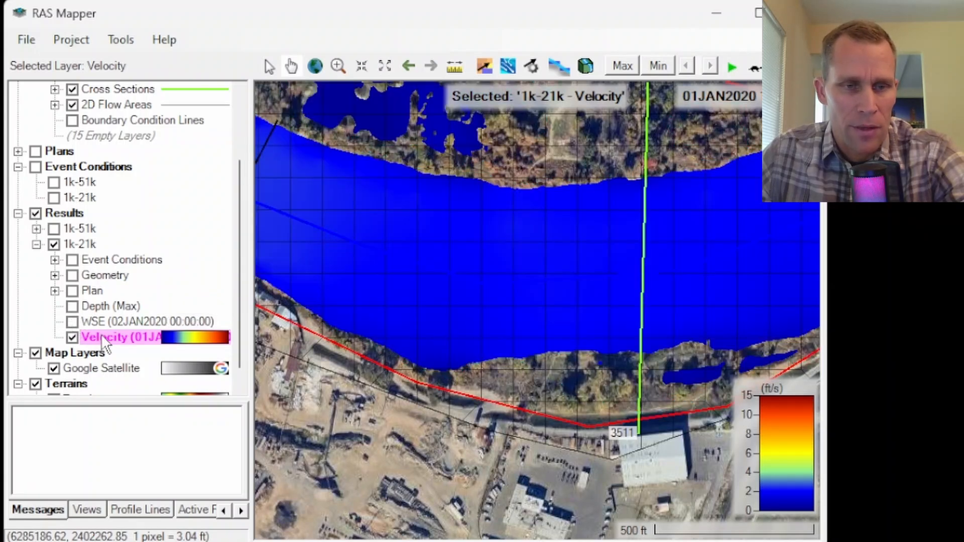
{"action": "left_click", "coordinate": [485, 67]}
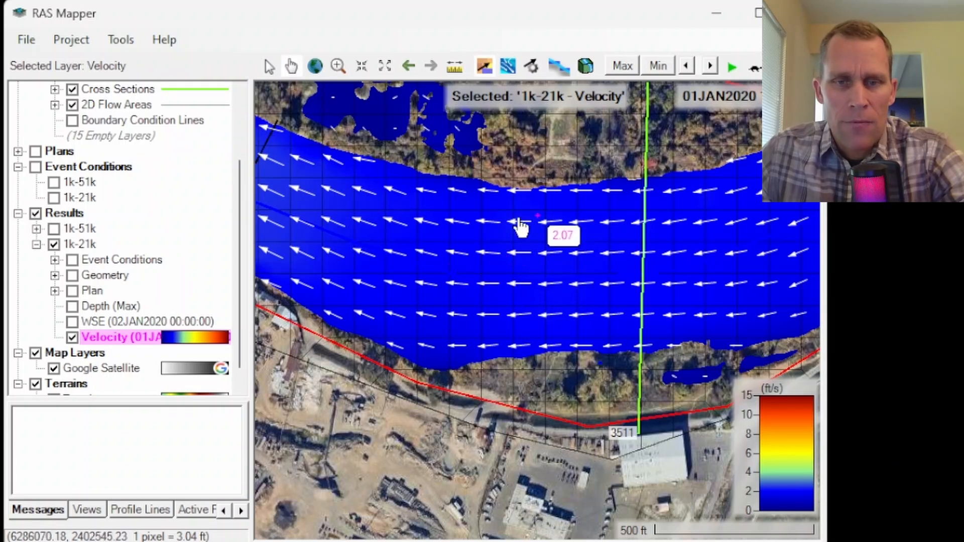
- Try a regular interval spacing of 56 for the static velocity arrows, and settle on a spacing of 20
{"action": "scroll", "coordinate": [601, 268], "scroll_direction": "down", "scroll_amount": 1}
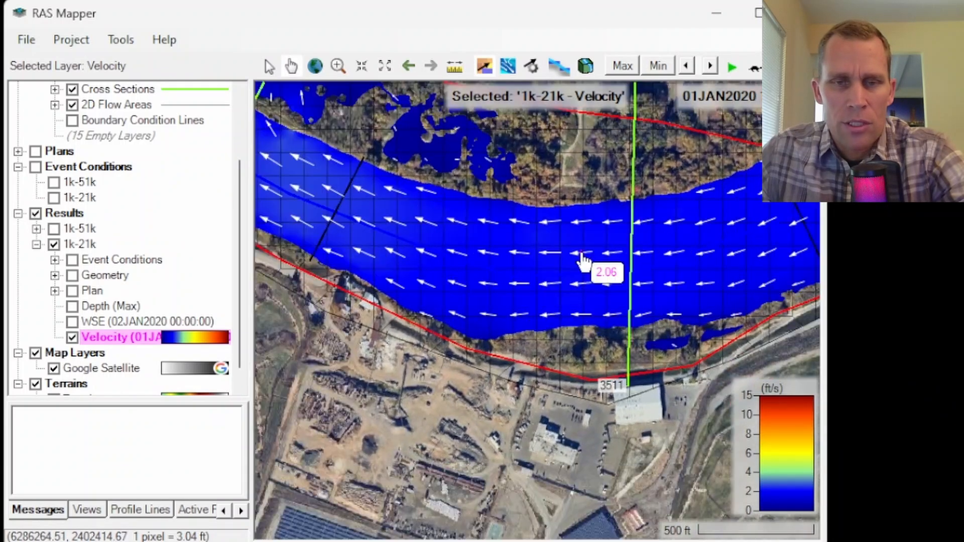
{"action": "left_click", "coordinate": [532, 67]}
{"action": "left_click_drag", "start_coordinate": [256, 0], "coordinate": [231, 40]}
{"action": "left_click", "coordinate": [212, 109]}
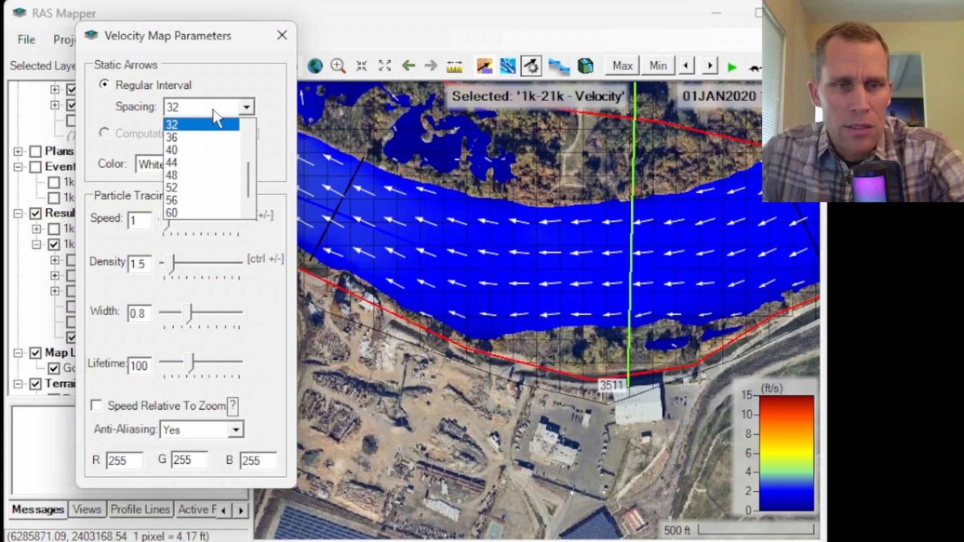
{"action": "left_click", "coordinate": [208, 194]}
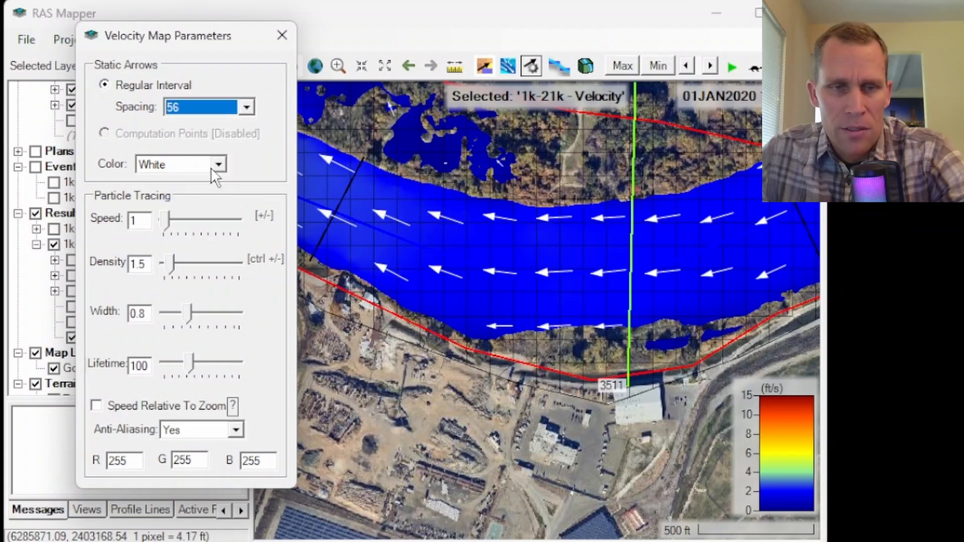
{"action": "left_click", "coordinate": [211, 107]}
{"action": "scroll", "coordinate": [202, 161], "scroll_direction": "up", "scroll_amount": 2}
{"action": "scroll", "coordinate": [201, 161], "scroll_direction": "up", "scroll_amount": 1}
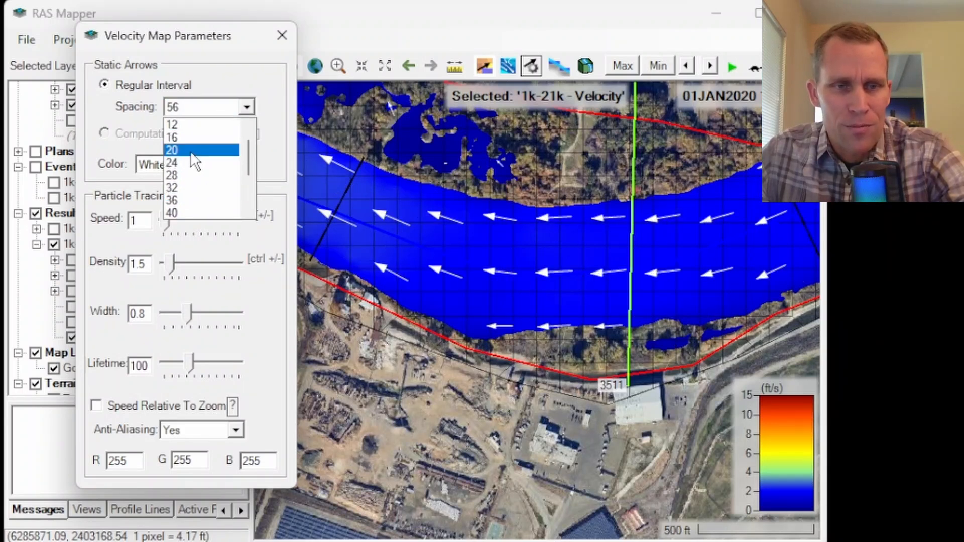
{"action": "left_click", "coordinate": [195, 160]}
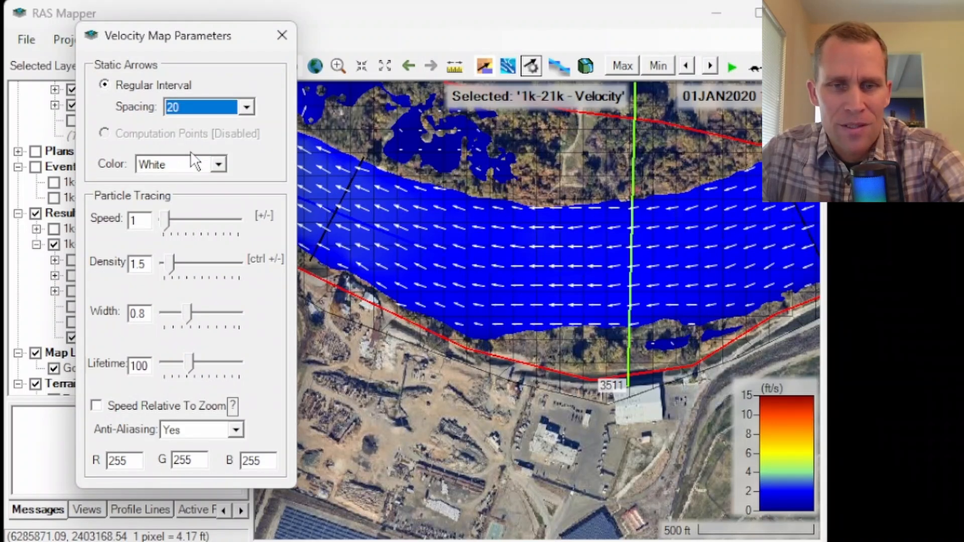
- Try black as the static velocity arrow color and return it to white, closing the velocity map parameters
{"action": "left_click", "coordinate": [217, 163]}
{"action": "left_click", "coordinate": [204, 179]}
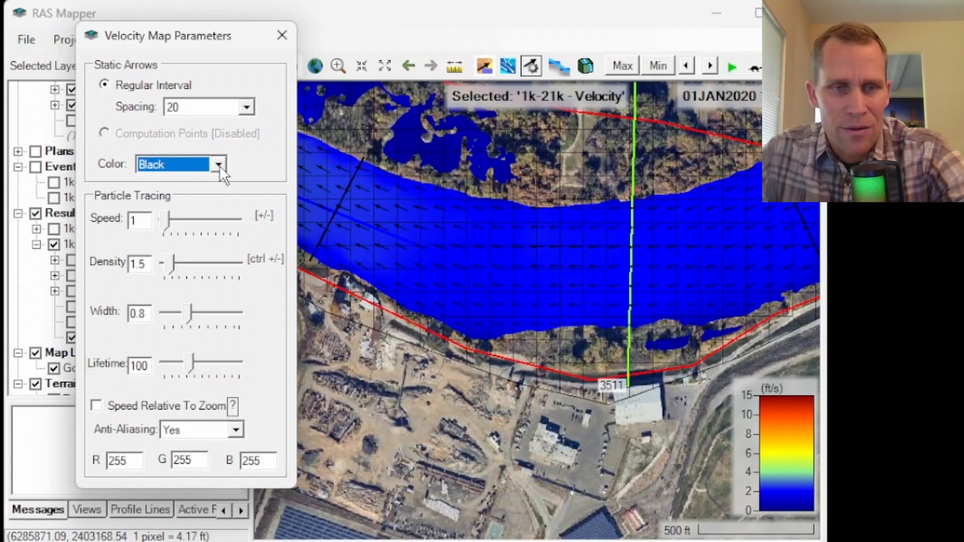
{"action": "left_click", "coordinate": [219, 166]}
{"action": "left_click", "coordinate": [204, 195]}
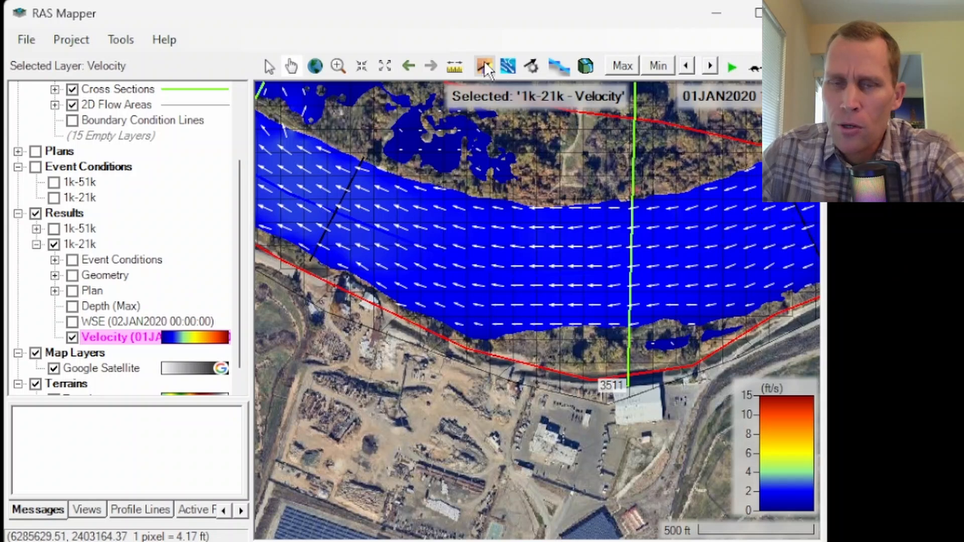
- Switch the velocity display from static arrows to particle tracing and examine the flow around the islands near cross section 1655
{"action": "left_click", "coordinate": [505, 63]}
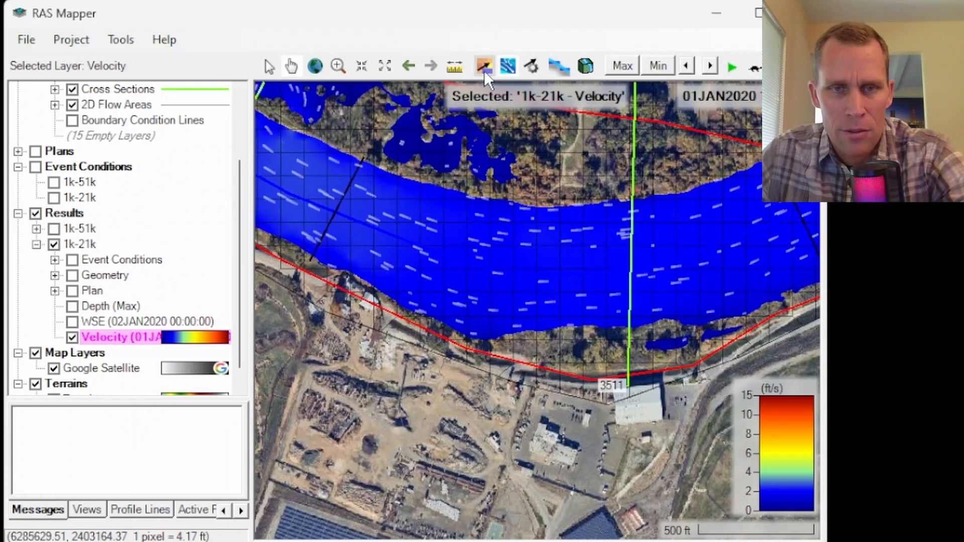
{"action": "scroll", "coordinate": [517, 211], "scroll_direction": "up", "scroll_amount": 2}
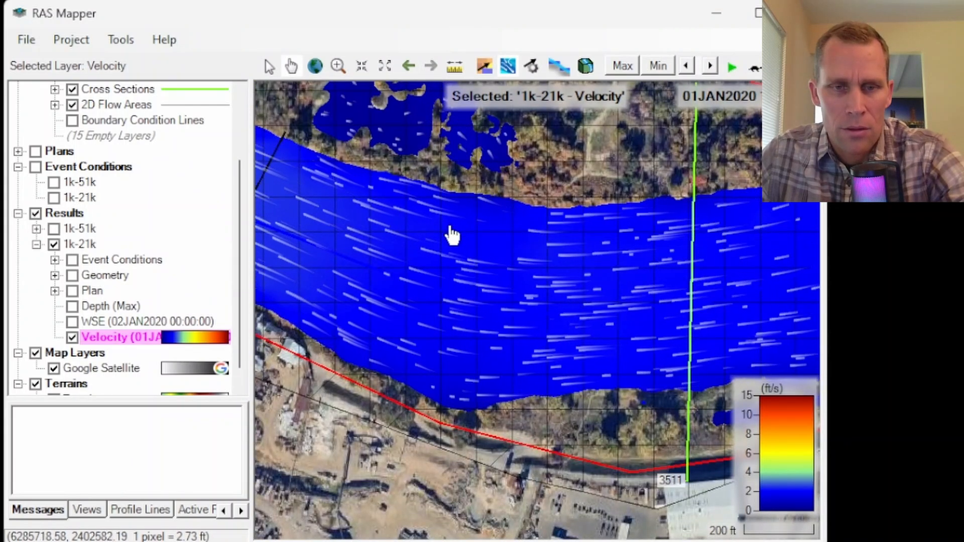
{"action": "left_click_drag", "start_coordinate": [448, 235], "coordinate": [489, 296]}
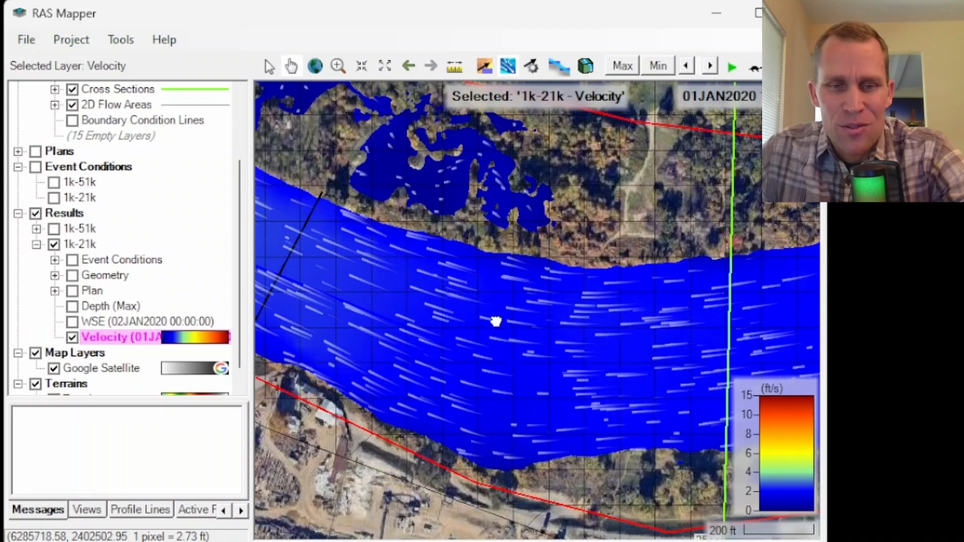
{"action": "left_click_drag", "start_coordinate": [495, 321], "coordinate": [588, 351]}
{"action": "left_click_drag", "start_coordinate": [383, 280], "coordinate": [491, 370]}
{"action": "left_click_drag", "start_coordinate": [378, 299], "coordinate": [464, 383]}
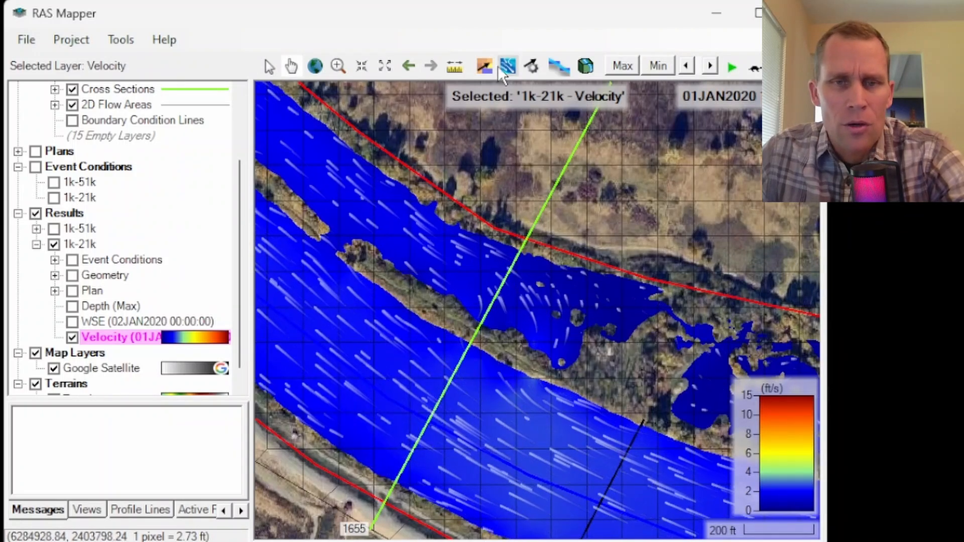
- Open the velocity map parameters, try particle speeds of 0.01 and 1.3, and set the speed to 1
{"action": "left_click", "coordinate": [531, 66]}
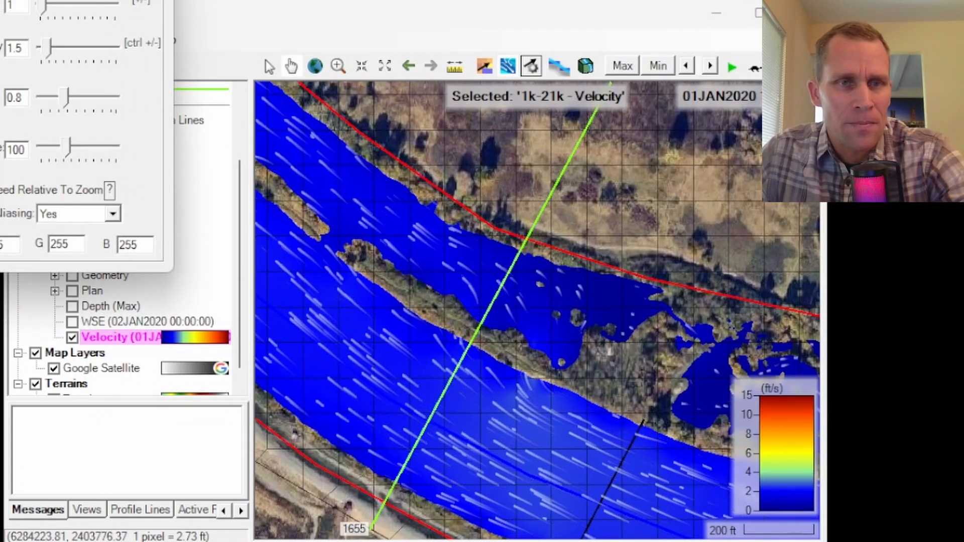
{"action": "left_click_drag", "start_coordinate": [68, 0], "coordinate": [149, 11]}
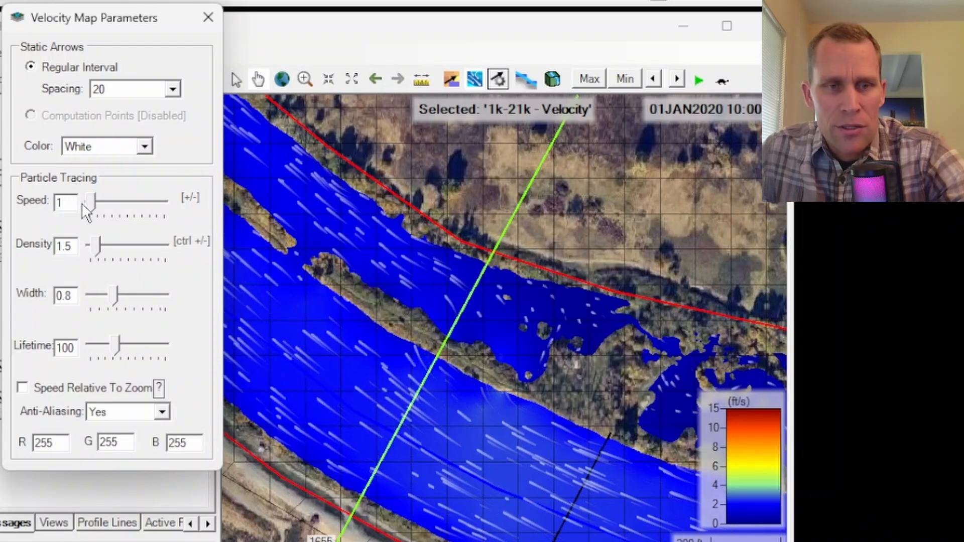
{"action": "mouse_move", "coordinate": [91, 202]}
{"action": "left_mouse_down"}
{"action": "mouse_move", "coordinate": [102, 212]}
{"action": "mouse_move", "coordinate": [89, 210]}
{"action": "left_mouse_up"}
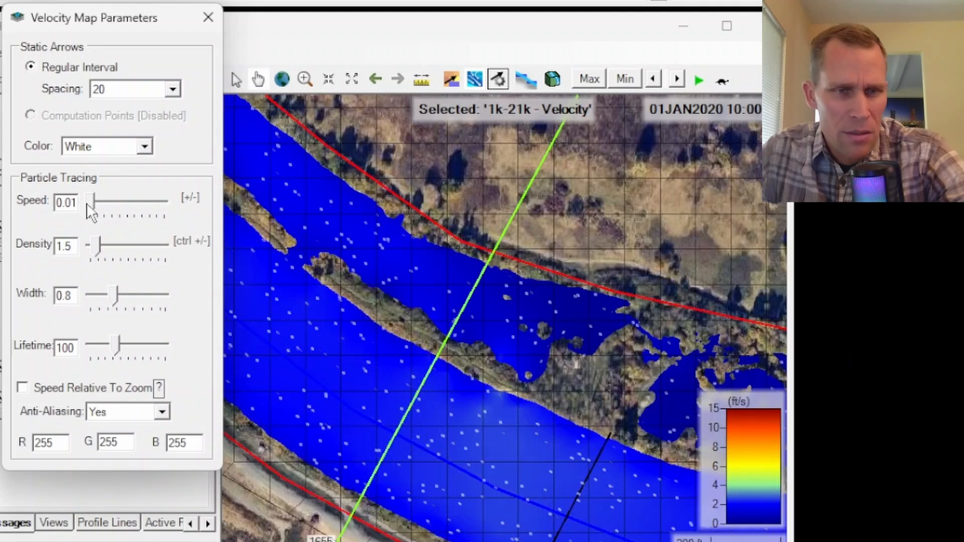
{"action": "left_click_drag", "start_coordinate": [91, 210], "coordinate": [89, 210]}
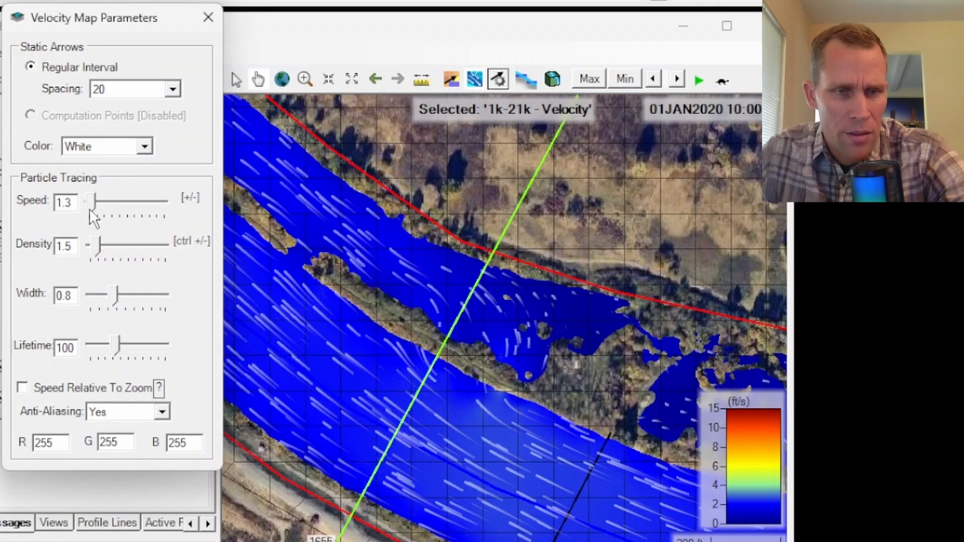
{"action": "double_click", "coordinate": [65, 203]}
{"action": "type", "text": "1"}
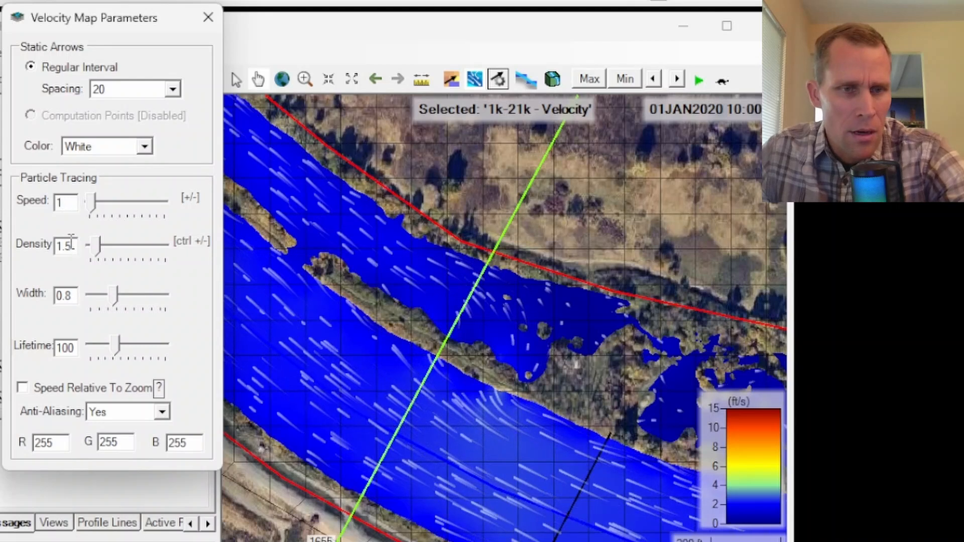
- Set the particle tracing density to 1.7, the width to 0.3 and the lifetime to 106
{"action": "left_click_drag", "start_coordinate": [98, 246], "coordinate": [99, 249]}
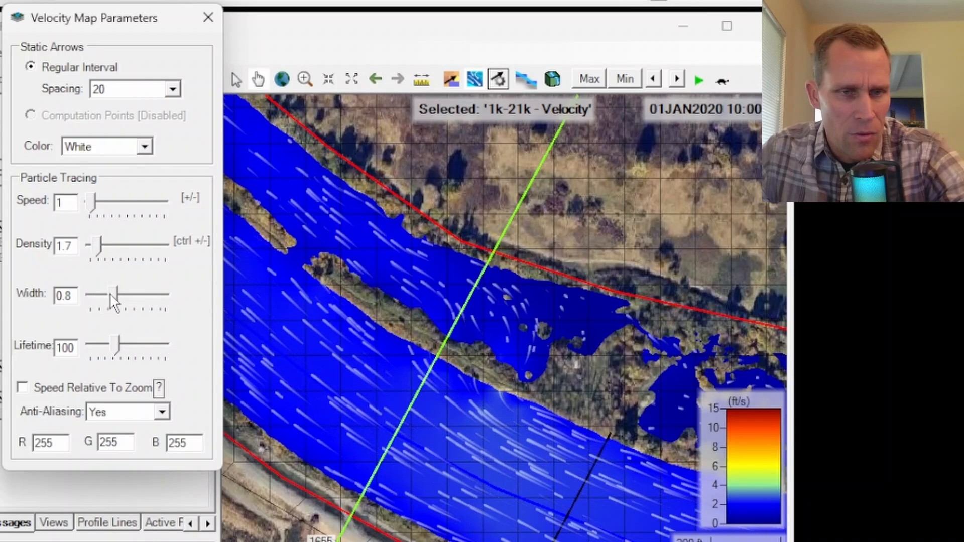
{"action": "left_click_drag", "start_coordinate": [116, 296], "coordinate": [90, 296]}
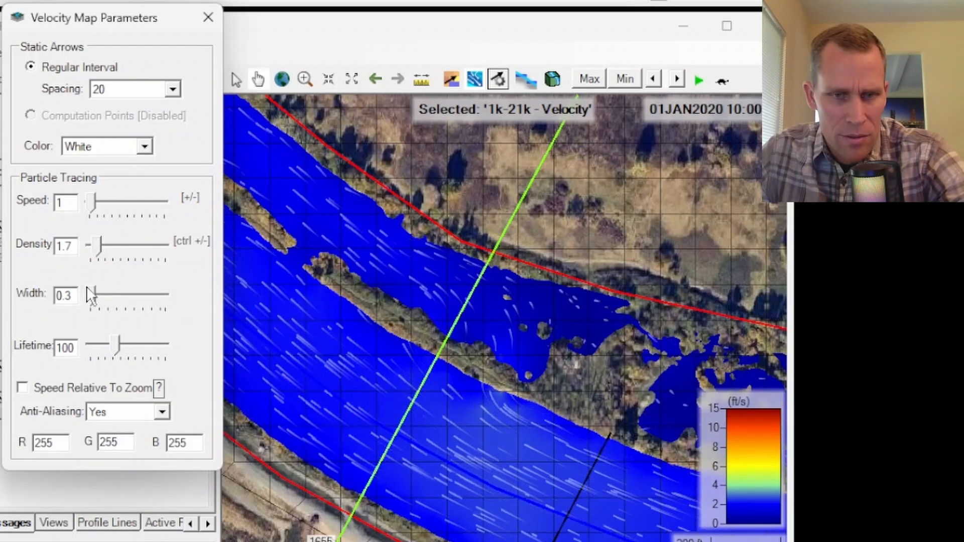
{"action": "left_click_drag", "start_coordinate": [117, 346], "coordinate": [117, 344]}
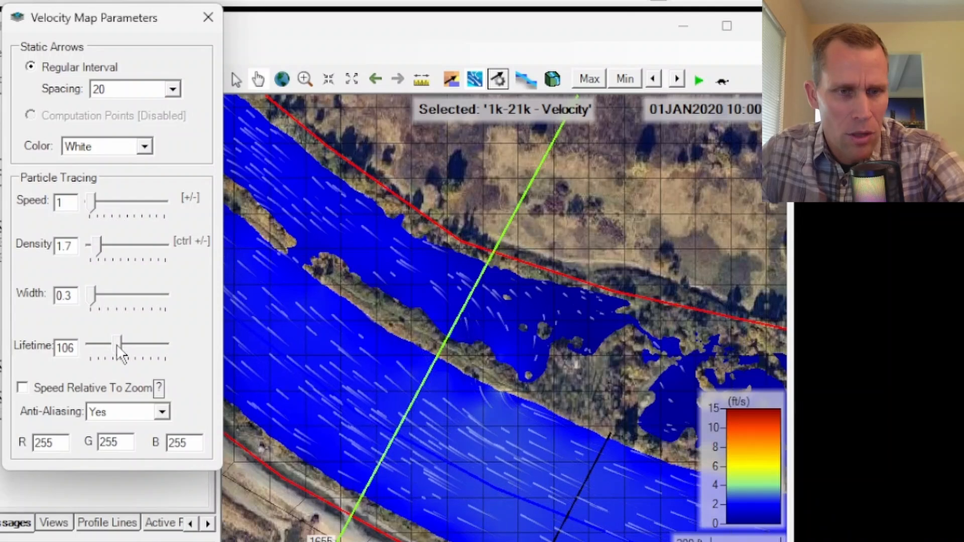
- Make the tracing particles green by setting red to 0 and blue to 0 while keeping green at 255
{"action": "double_click", "coordinate": [62, 444]}
{"action": "type", "text": "0"}
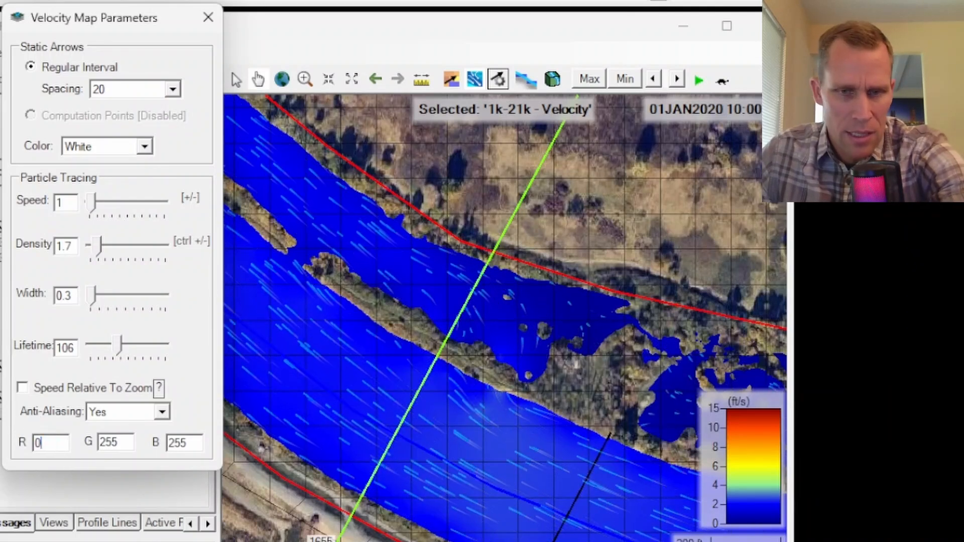
{"action": "key", "text": "Tab"}
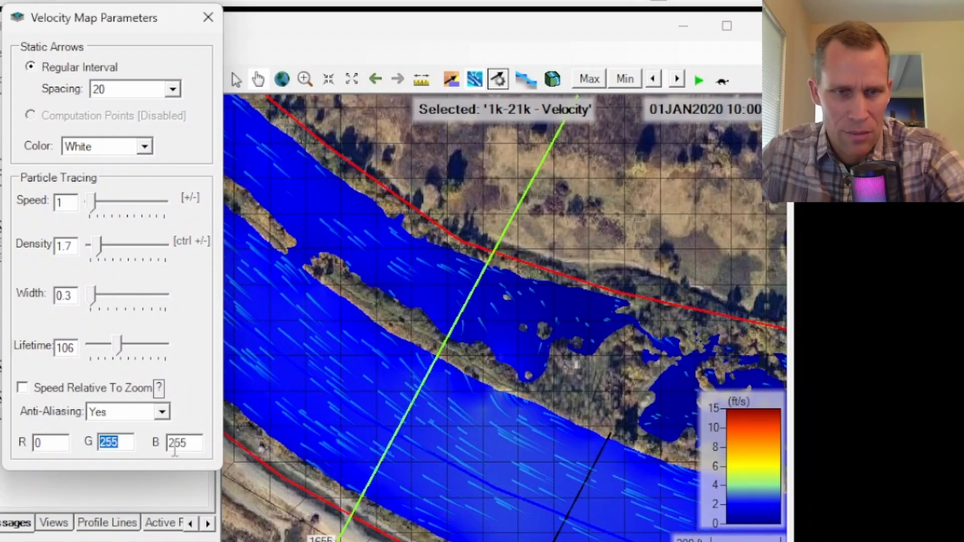
{"action": "key", "text": "Tab"}
{"action": "type", "text": "0"}
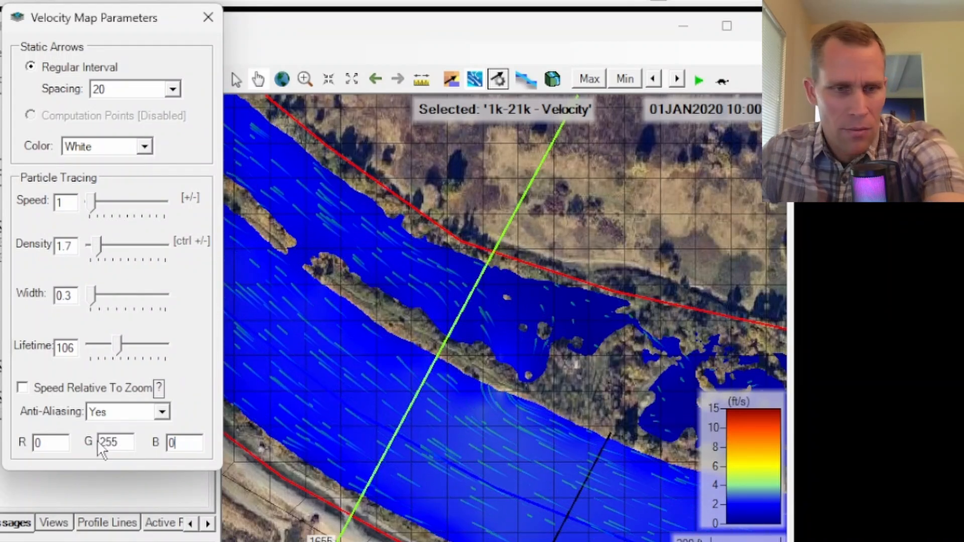
- Recolor the tracing particles yellow with R 255, G 255, B 0 and set their width to 2
{"action": "double_click", "coordinate": [103, 443]}
{"action": "type", "text": "0"}
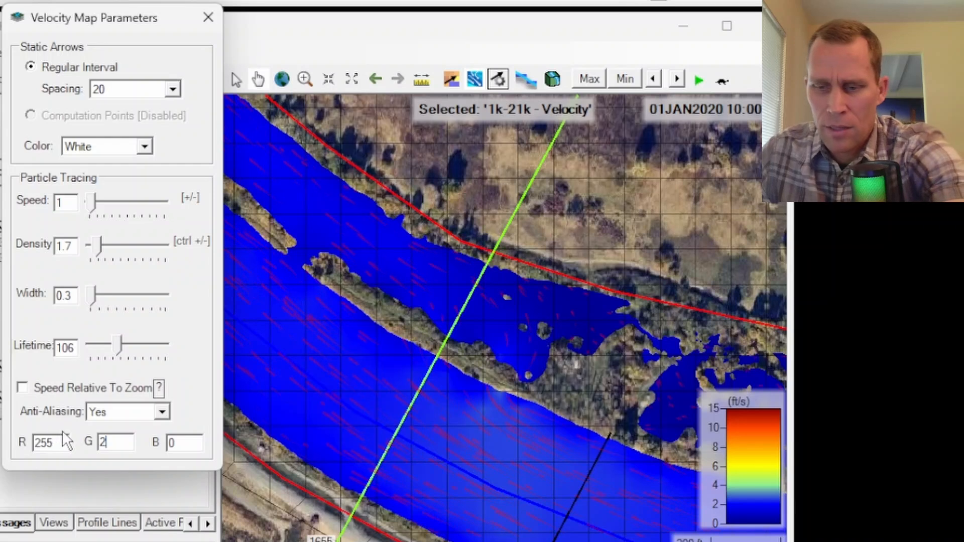
{"action": "type", "text": "55"}
{"action": "key", "text": "Tab"}
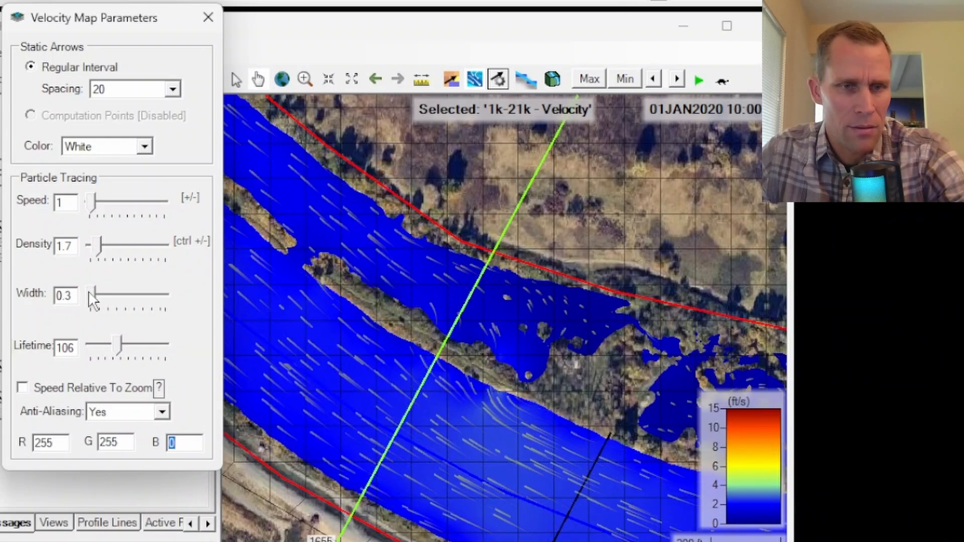
{"action": "left_click_drag", "start_coordinate": [93, 301], "coordinate": [171, 302]}
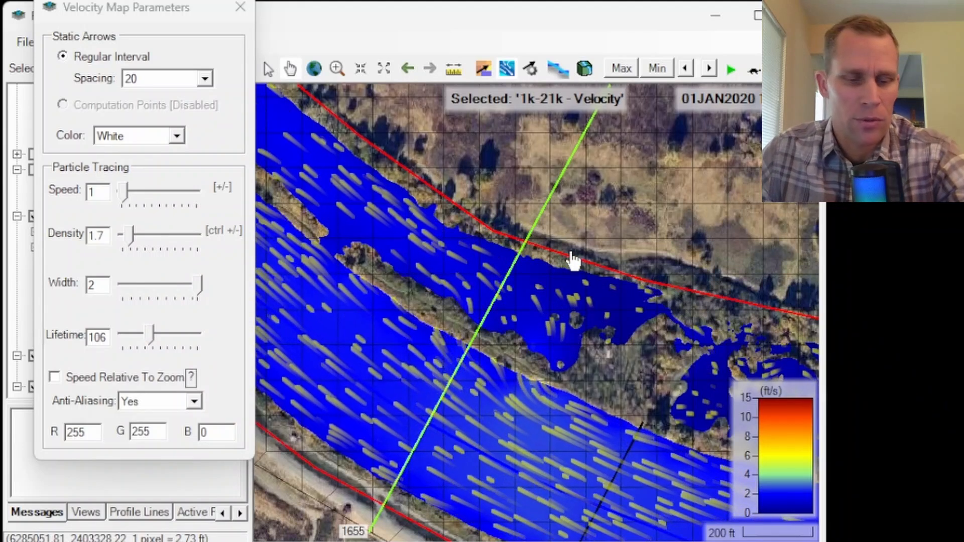
- Raise the particle tracing density to its maximum
{"action": "left_click", "coordinate": [570, 259]}
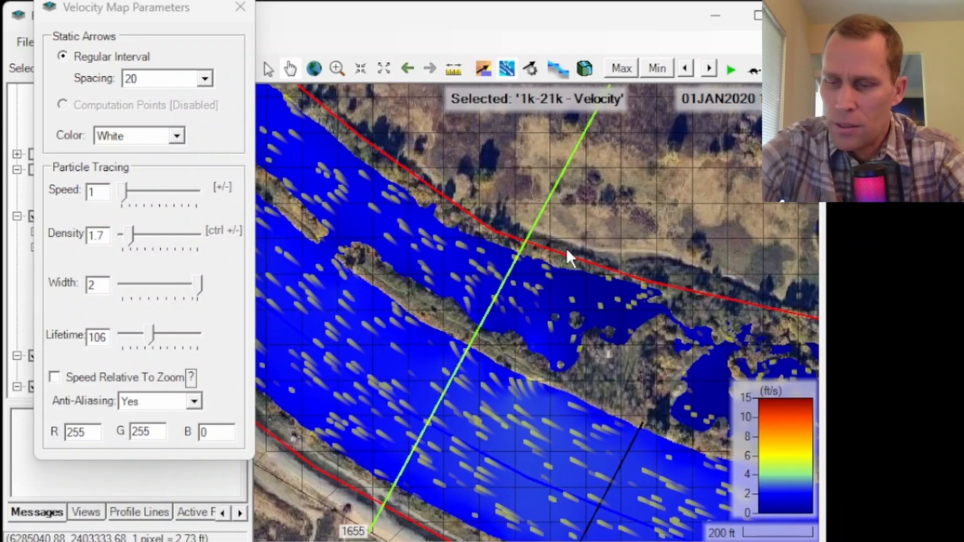
{"action": "key", "text": "ctrl+plus"}
{"action": "key", "text": "ctrl+plus"}
{"action": "key", "text": "ctrl+plus"}
{"action": "key", "text": "ctrl+plus"}
{"action": "key", "text": "ctrl+plus"}
{"action": "key", "text": "ctrl+plus"}
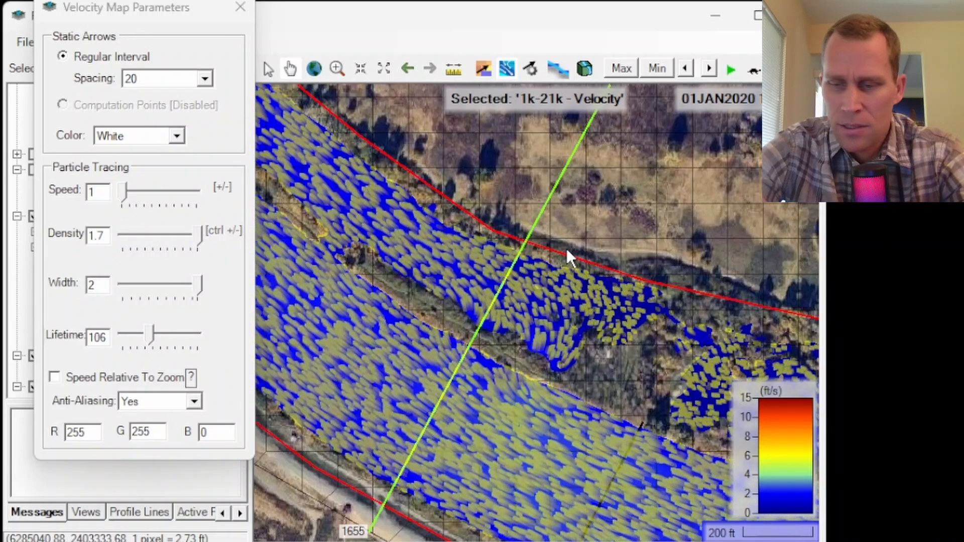
- Lower the particle tracing density to a sparse level near its minimum and close the velocity map parameters
{"action": "key", "text": "ctrl+minus"}
{"action": "key", "text": "ctrl+minus"}
{"action": "key", "text": "ctrl+minus"}
{"action": "key", "text": "ctrl+minus"}
{"action": "key", "text": "ctrl+minus"}
{"action": "key", "text": "ctrl+minus"}
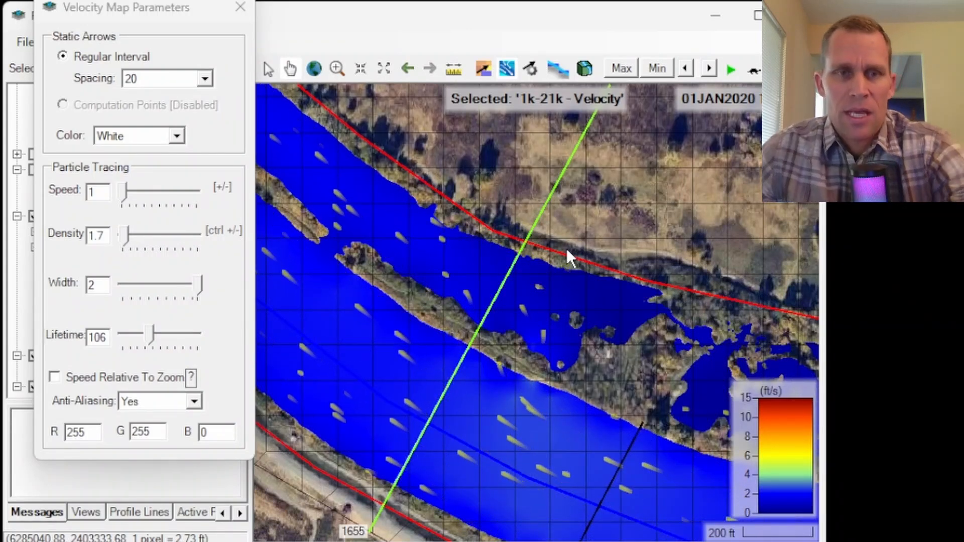
{"action": "left_click_drag", "start_coordinate": [95, 7], "coordinate": [94, 36]}
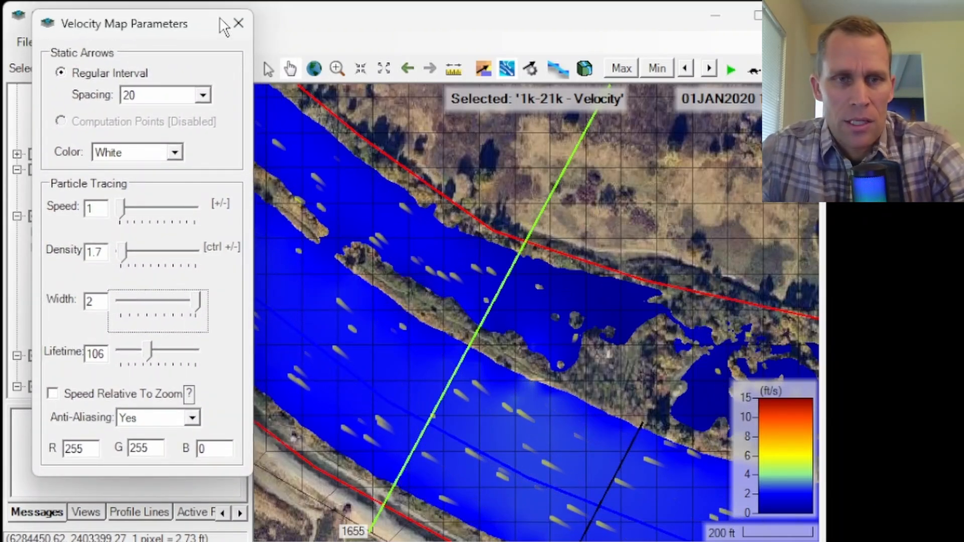
{"action": "left_click", "coordinate": [239, 23]}
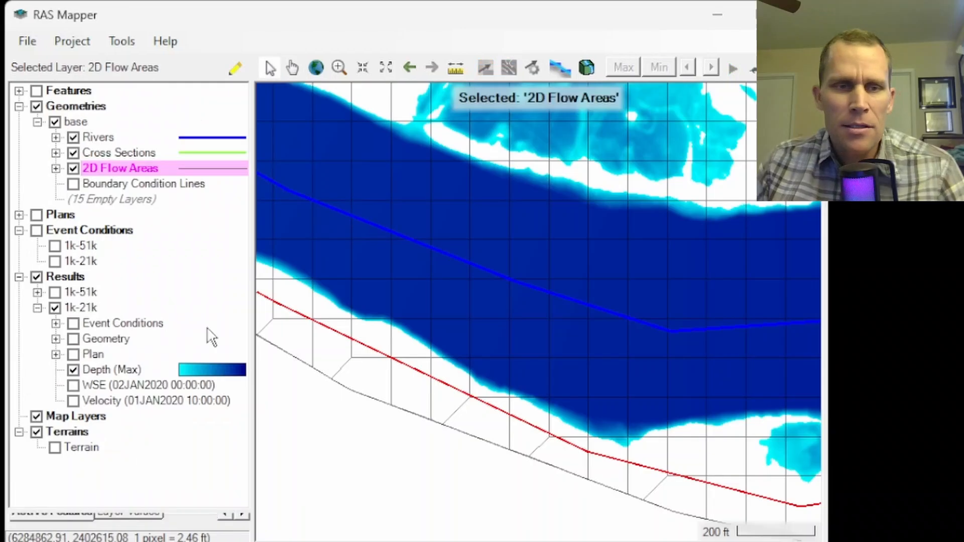
- Show the Terrain layer beneath the depth results, and turn on the Features group's Profile Lines layer
{"action": "left_click", "coordinate": [54, 448]}
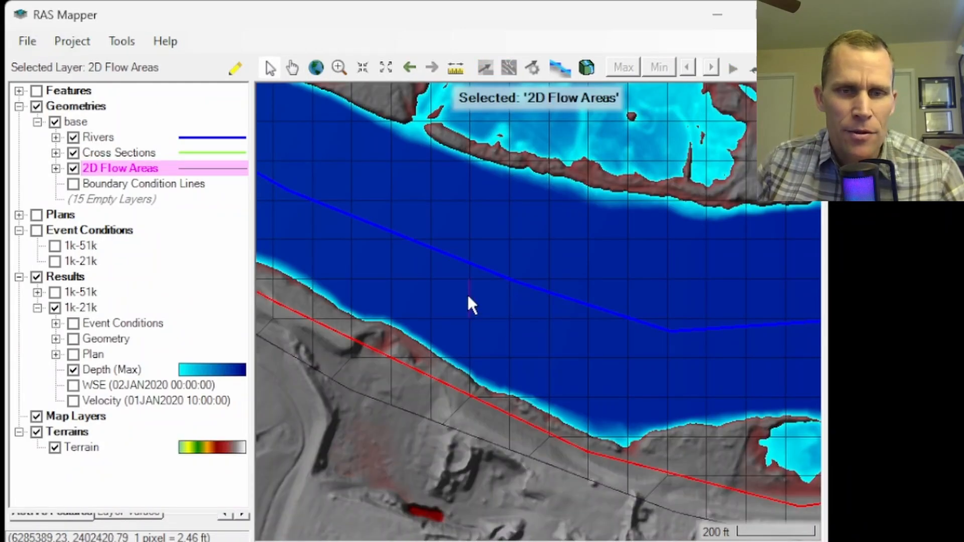
{"action": "scroll", "coordinate": [502, 293], "scroll_direction": "down", "scroll_amount": 2}
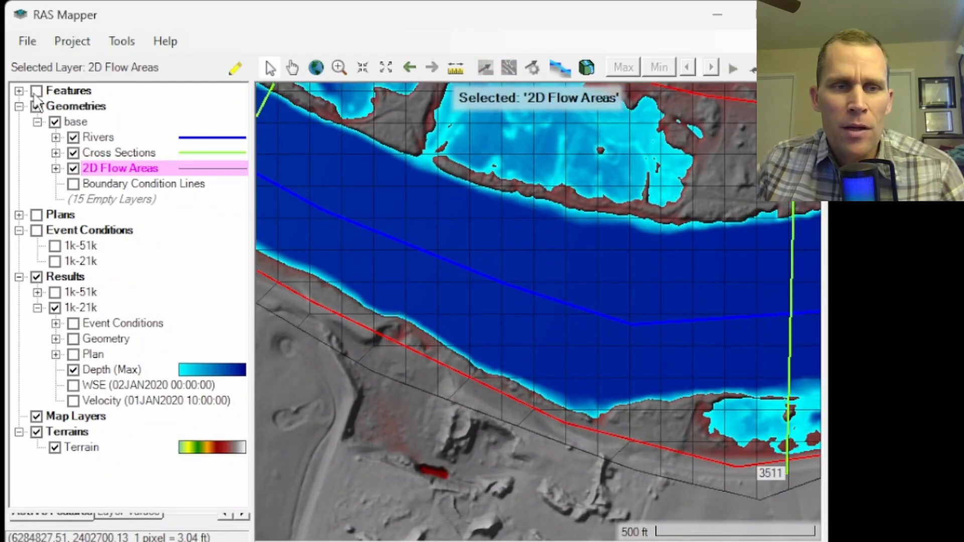
{"action": "left_click", "coordinate": [19, 91]}
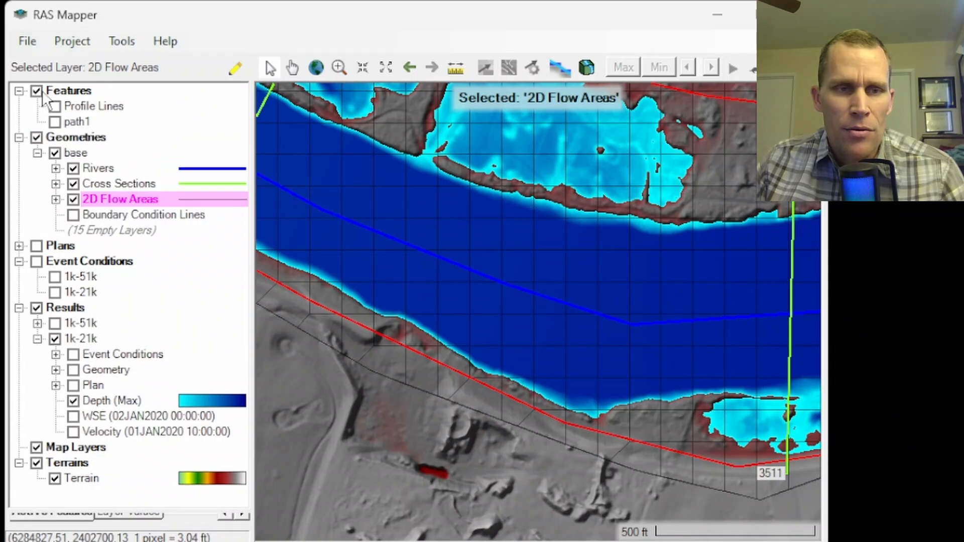
{"action": "left_click", "coordinate": [83, 106]}
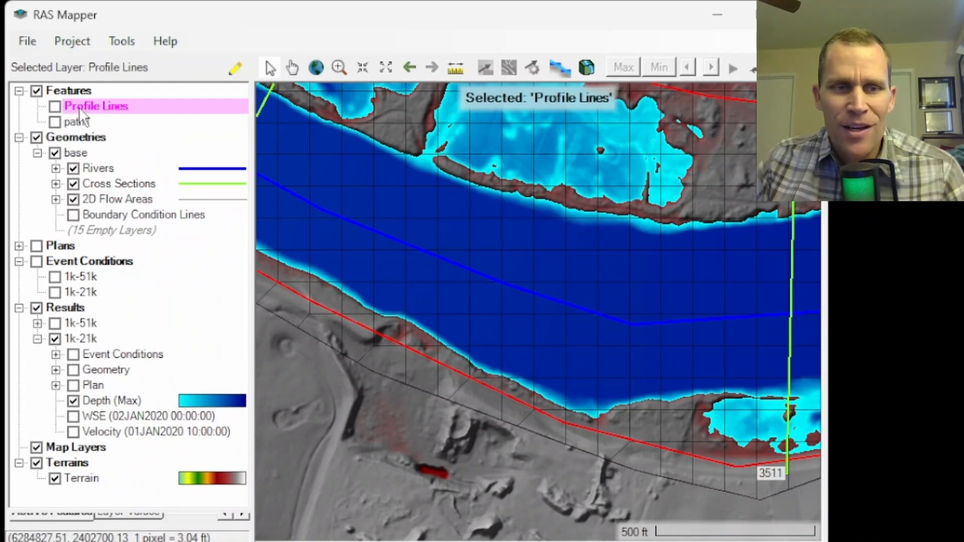
{"action": "left_click", "coordinate": [54, 105]}
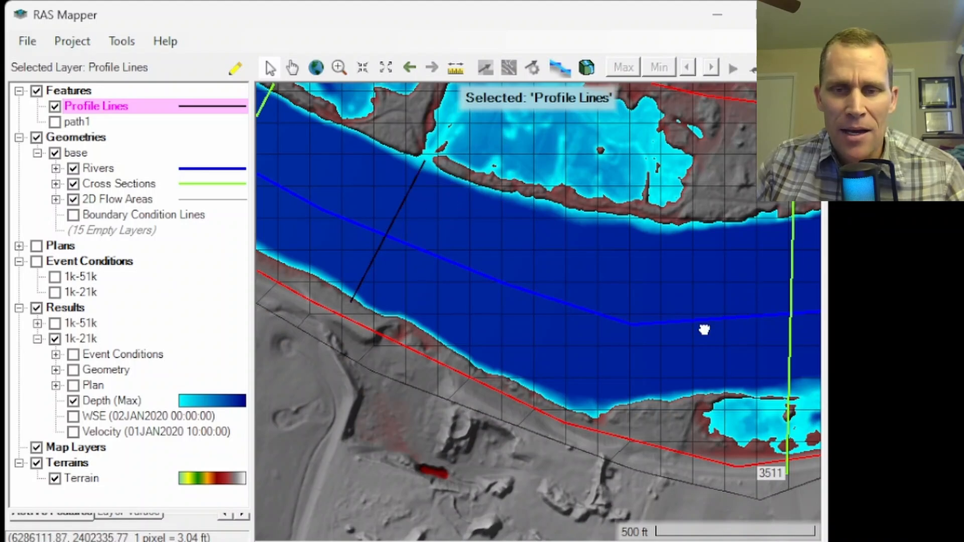
- Draw a profile line across the river between cross sections 3511 and 4762, and name it line1
{"action": "left_click_drag", "start_coordinate": [703, 327], "coordinate": [394, 323]}
{"action": "left_click_drag", "start_coordinate": [586, 308], "coordinate": [480, 360]}
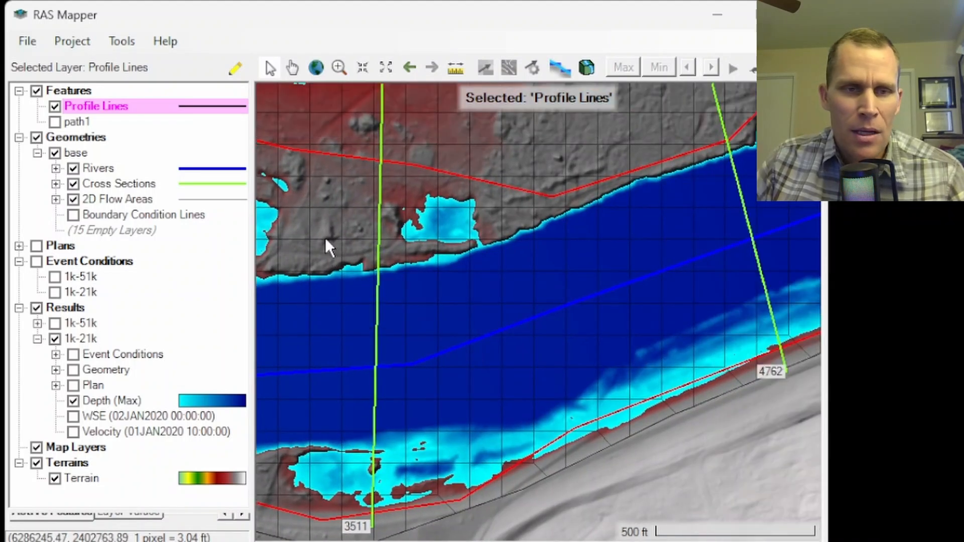
{"action": "left_click", "coordinate": [235, 70]}
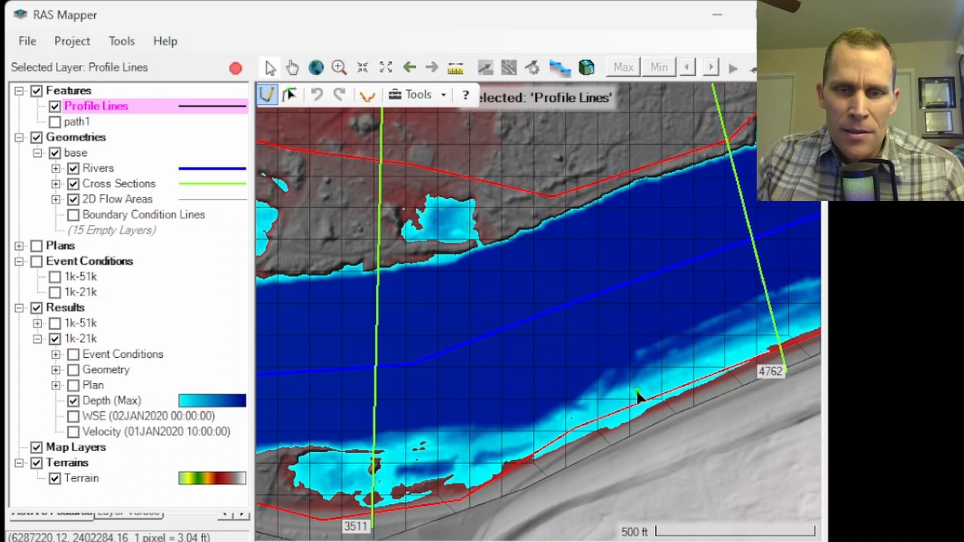
{"action": "left_click", "coordinate": [662, 412]}
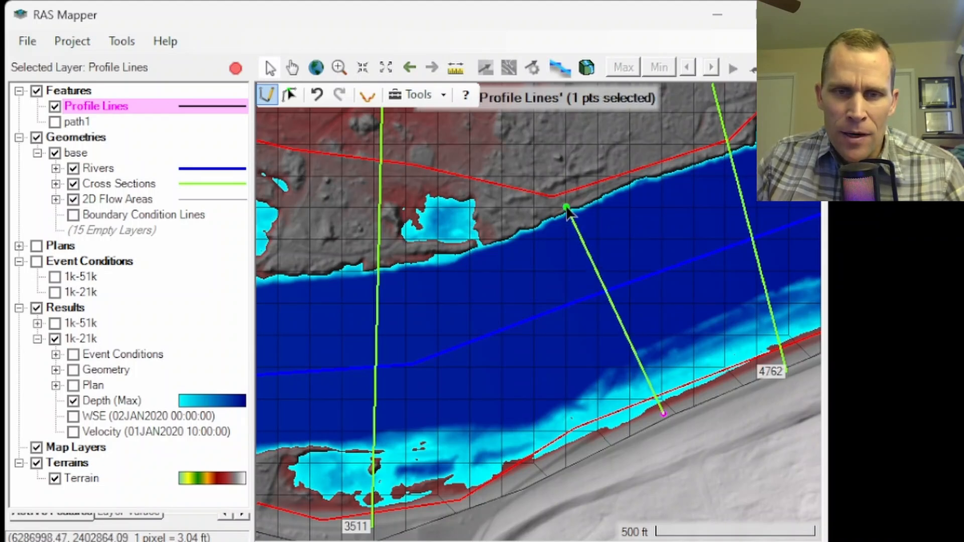
{"action": "double_click", "coordinate": [565, 201]}
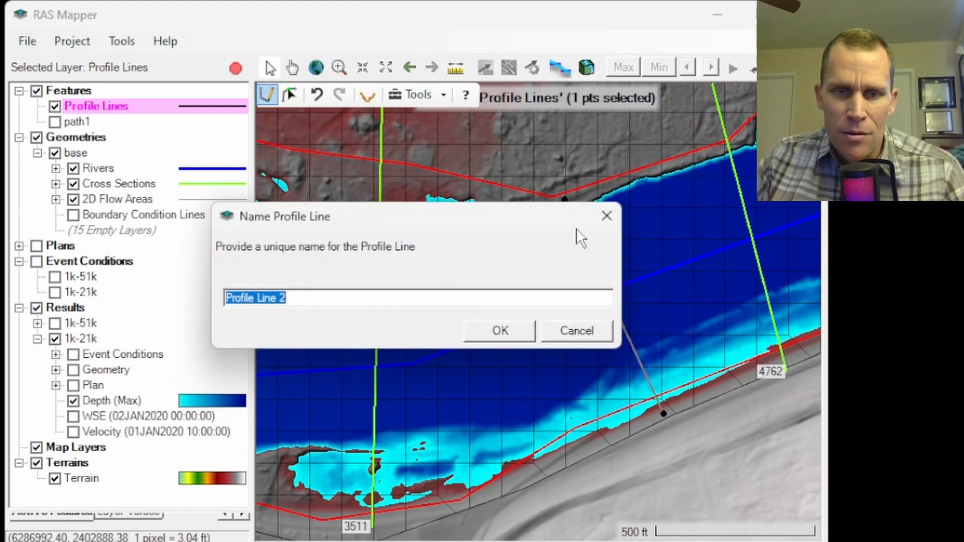
{"action": "type", "text": "line1"}
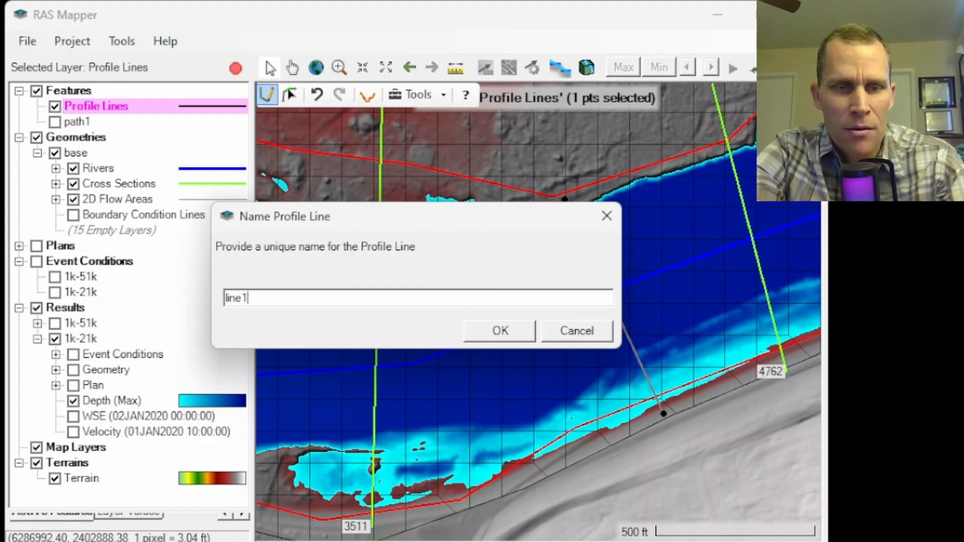
{"action": "key", "text": "Return"}
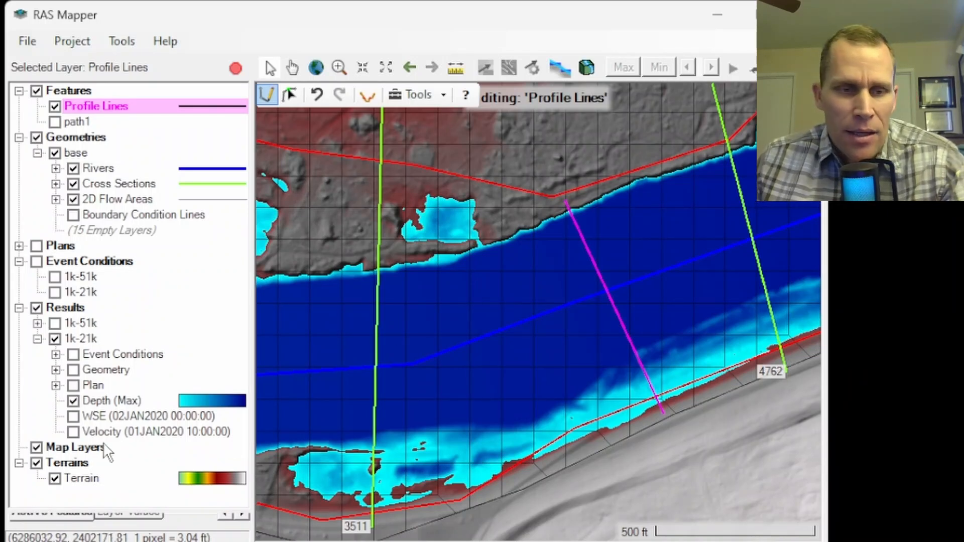
- Turn on the 1k-21k WSE and Velocity result layers, and save the Profile Lines edits
{"action": "left_click", "coordinate": [72, 416]}
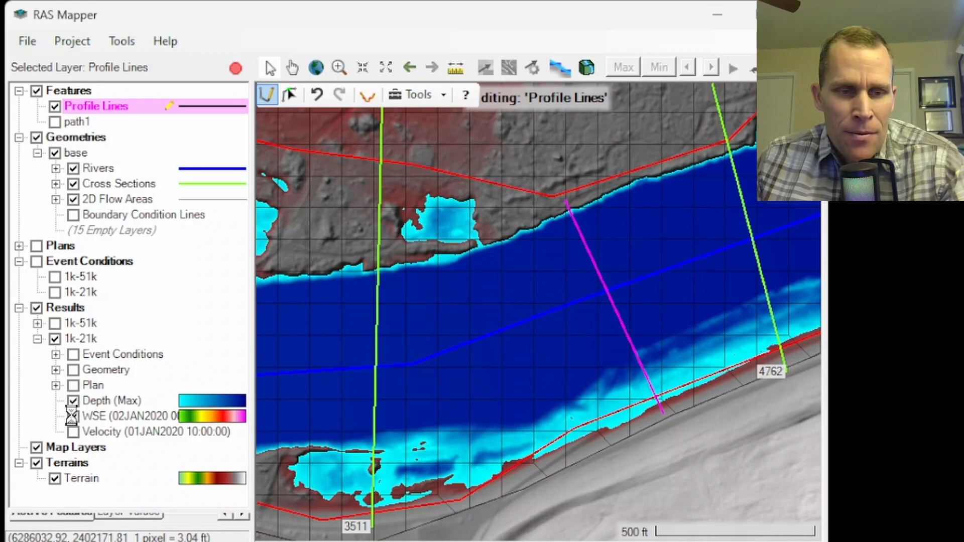
{"action": "left_click", "coordinate": [73, 432]}
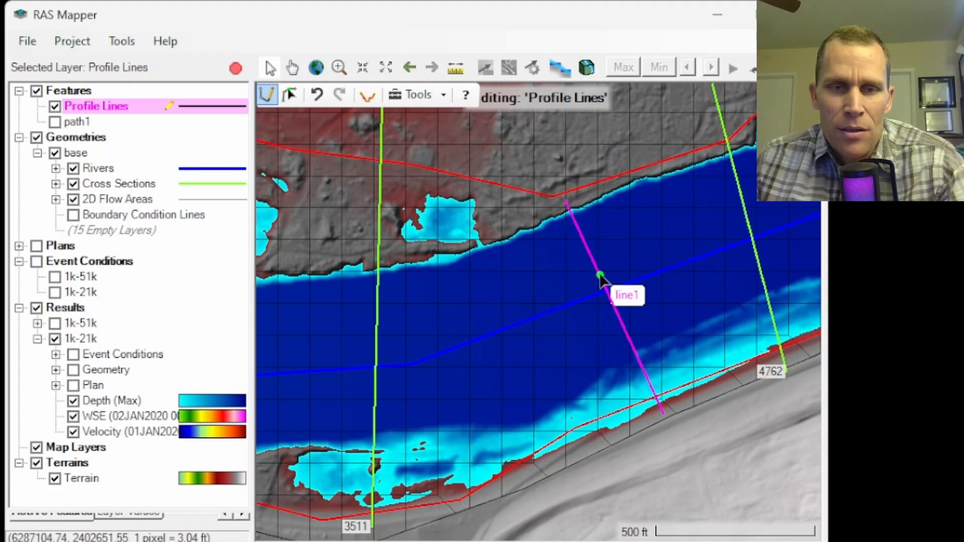
{"action": "left_click", "coordinate": [267, 94]}
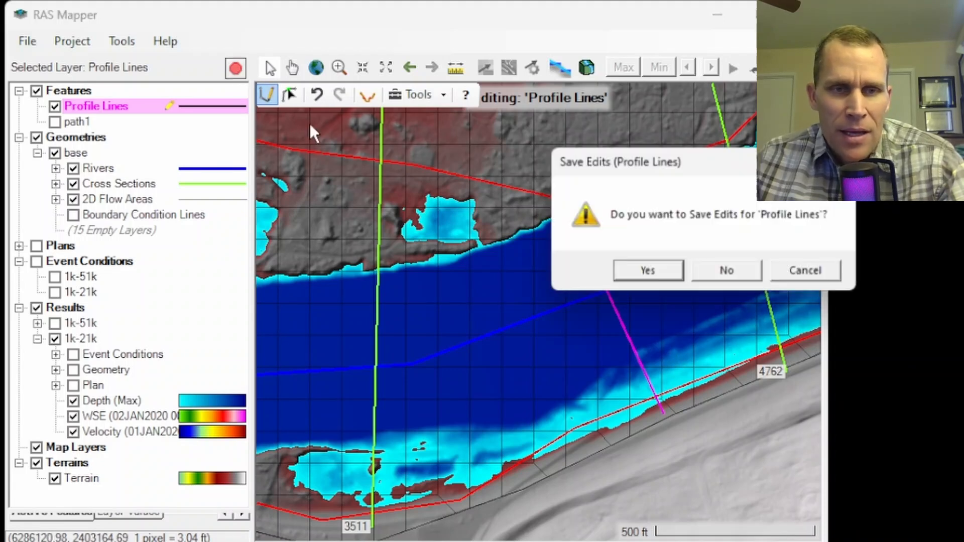
{"action": "left_click", "coordinate": [623, 272]}
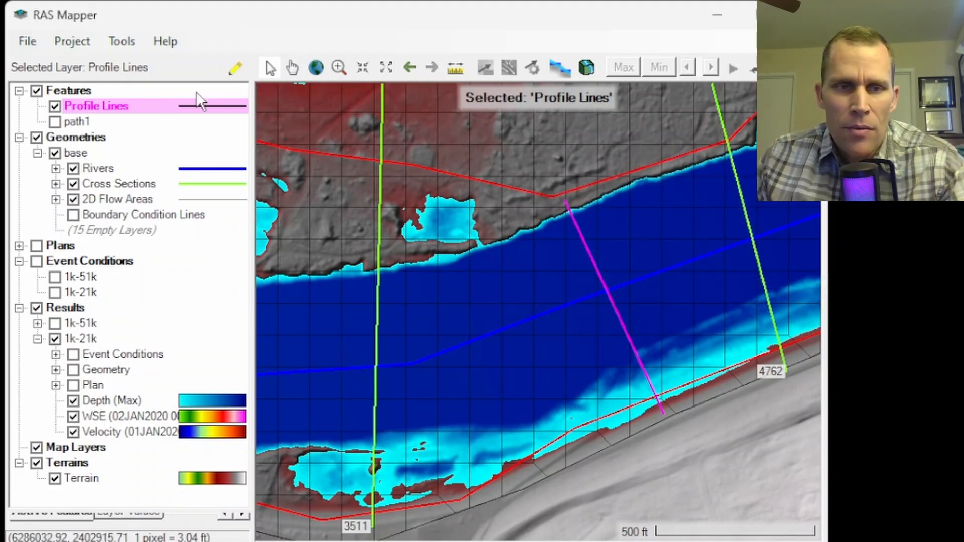
- Plot the fast velocity profile along line1
{"action": "right_click", "coordinate": [593, 262]}
{"action": "mouse_move", "coordinate": [655, 379]}
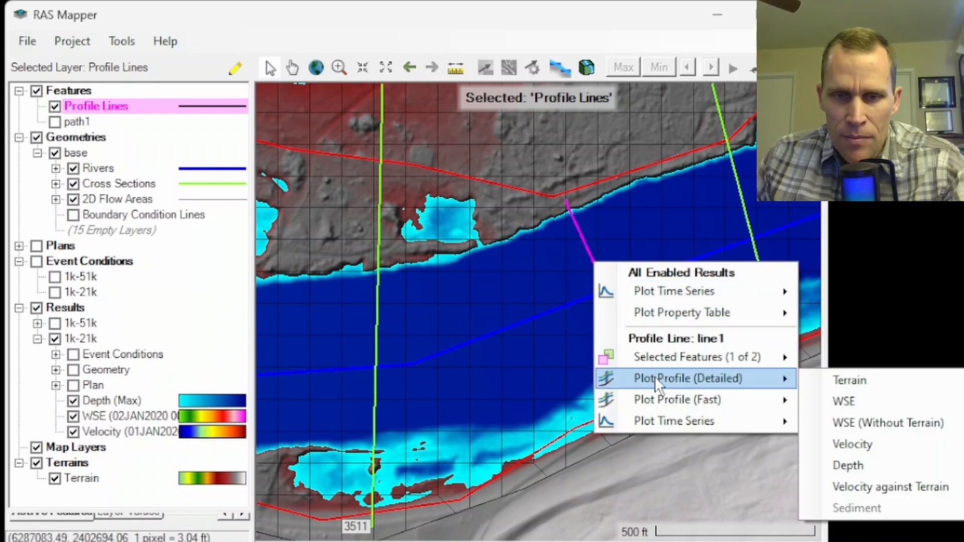
{"action": "mouse_move", "coordinate": [670, 402]}
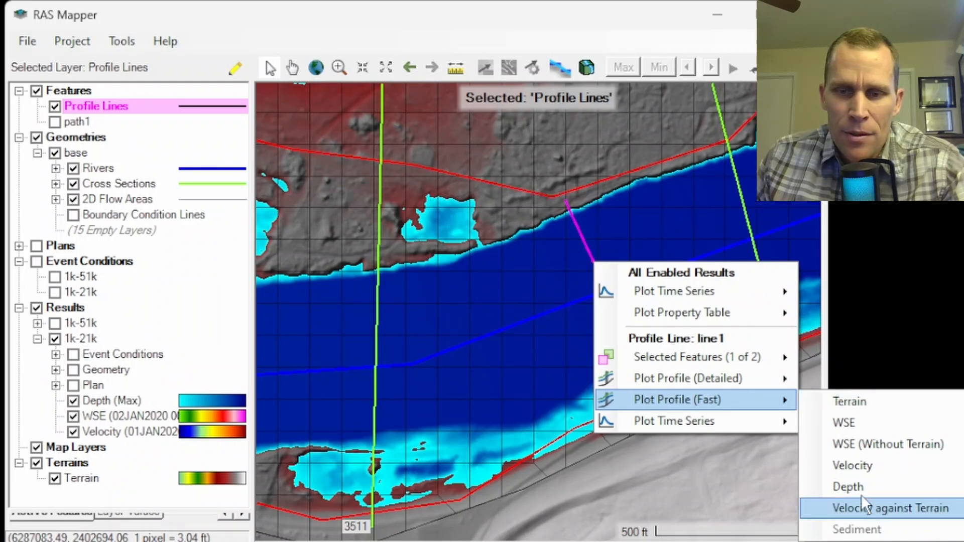
{"action": "left_click", "coordinate": [860, 463]}
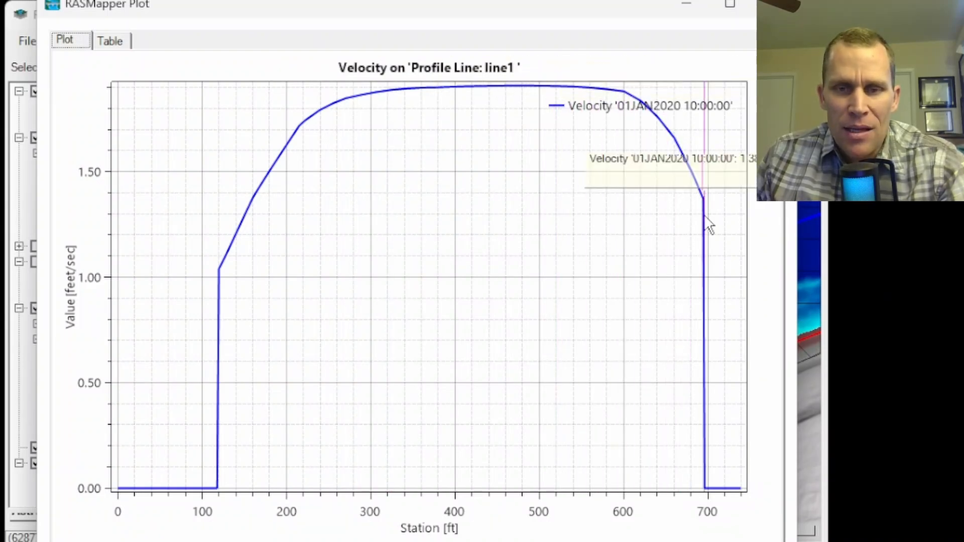
- Examine the station and velocity columns in the line1 plot's combined table, and close the plot
{"action": "left_click", "coordinate": [112, 43]}
{"action": "left_click_drag", "start_coordinate": [354, 174], "coordinate": [398, 387]}
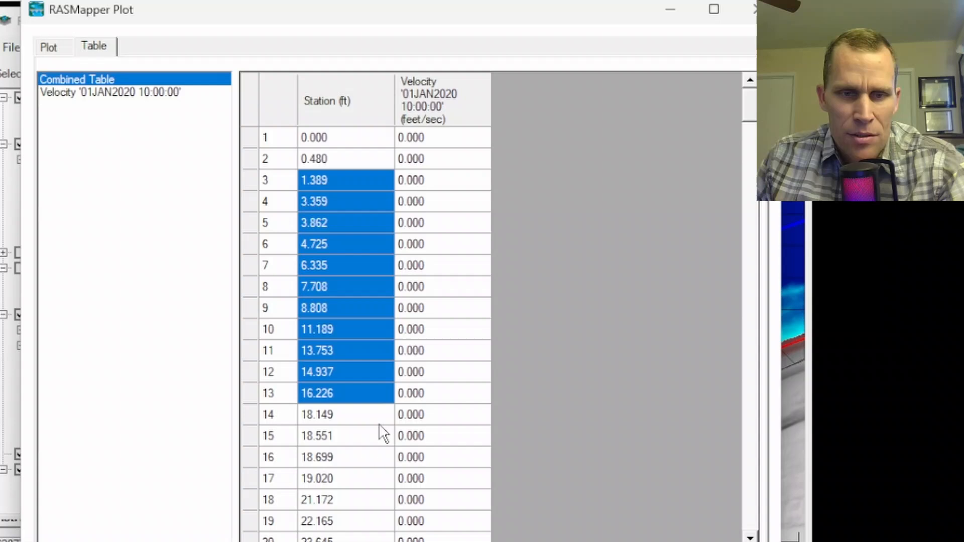
{"action": "left_click_drag", "start_coordinate": [381, 426], "coordinate": [380, 446]}
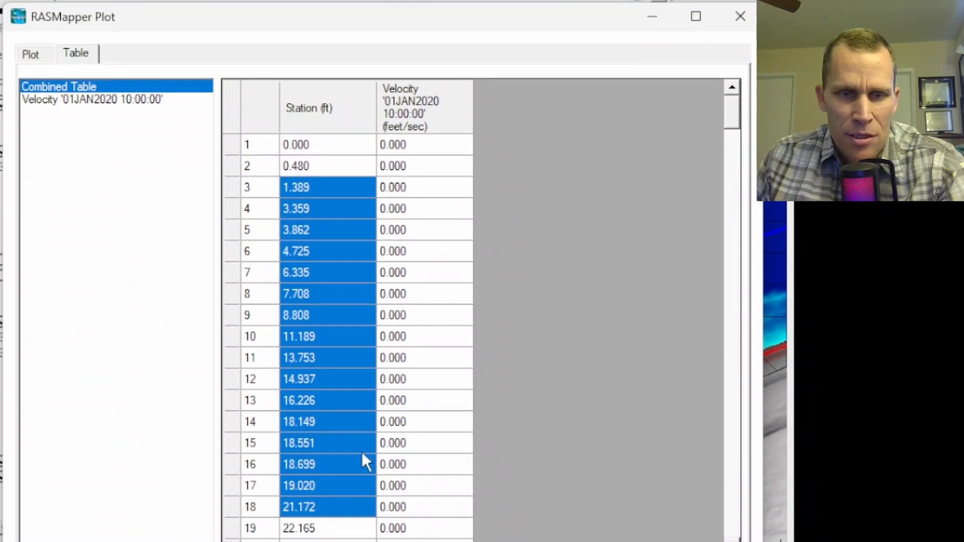
{"action": "left_click_drag", "start_coordinate": [391, 227], "coordinate": [401, 421]}
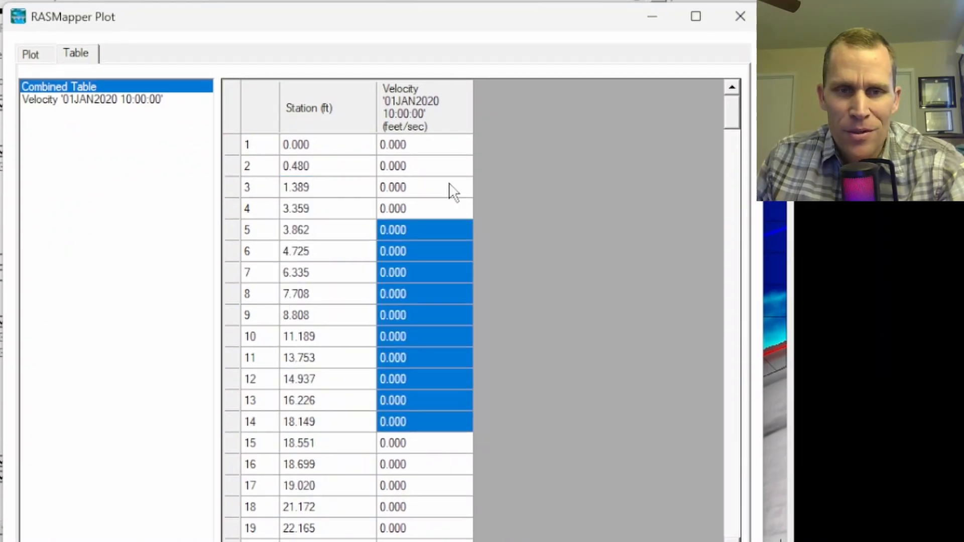
{"action": "left_click_drag", "start_coordinate": [732, 123], "coordinate": [722, 391]}
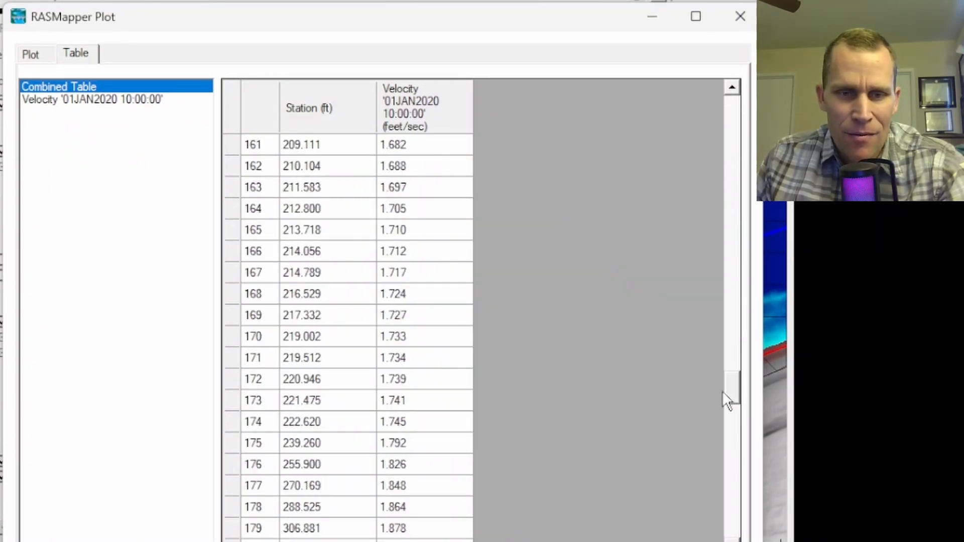
{"action": "left_click_drag", "start_coordinate": [381, 258], "coordinate": [403, 487]}
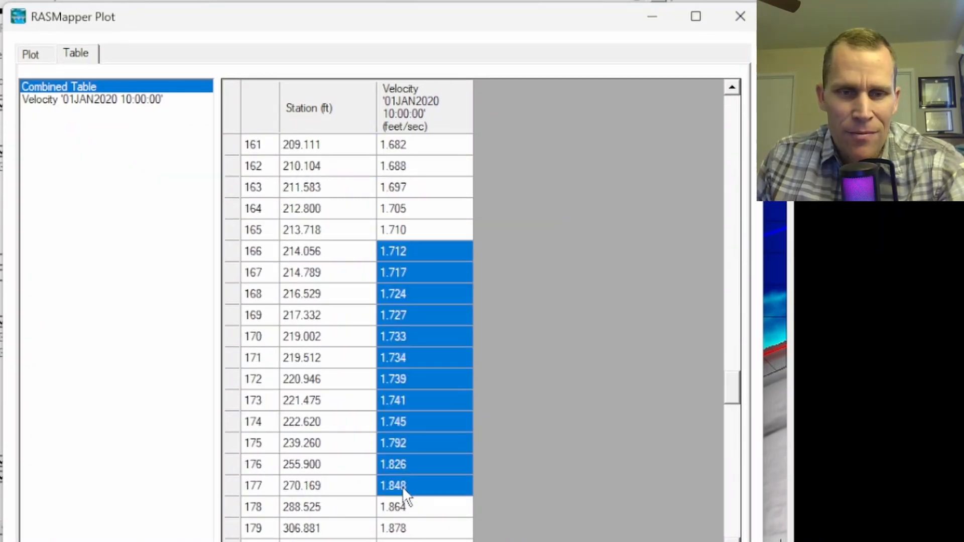
{"action": "left_click", "coordinate": [737, 20]}
- Review the plotting options for line1, and make the 1k-21k WSE result the selected layer
{"action": "right_click", "coordinate": [547, 245]}
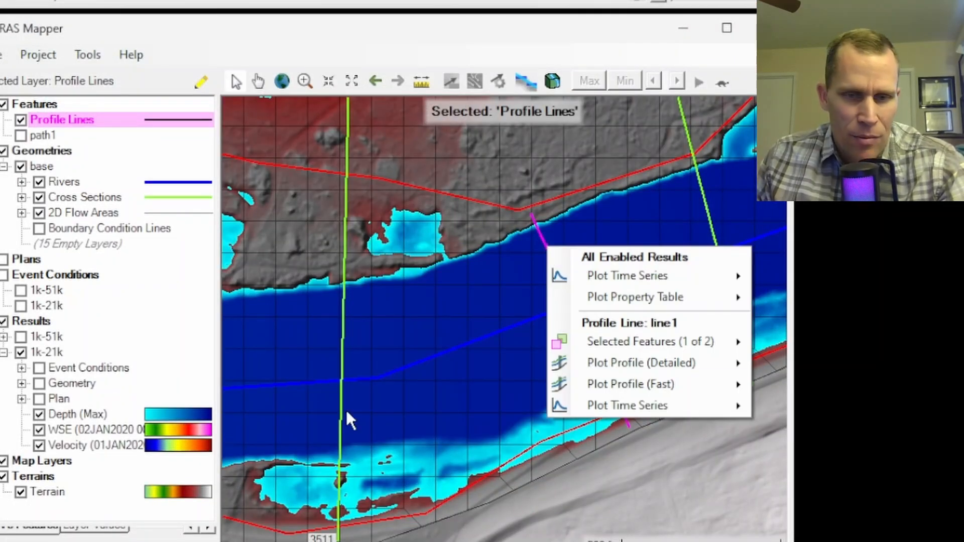
{"action": "mouse_move", "coordinate": [578, 384]}
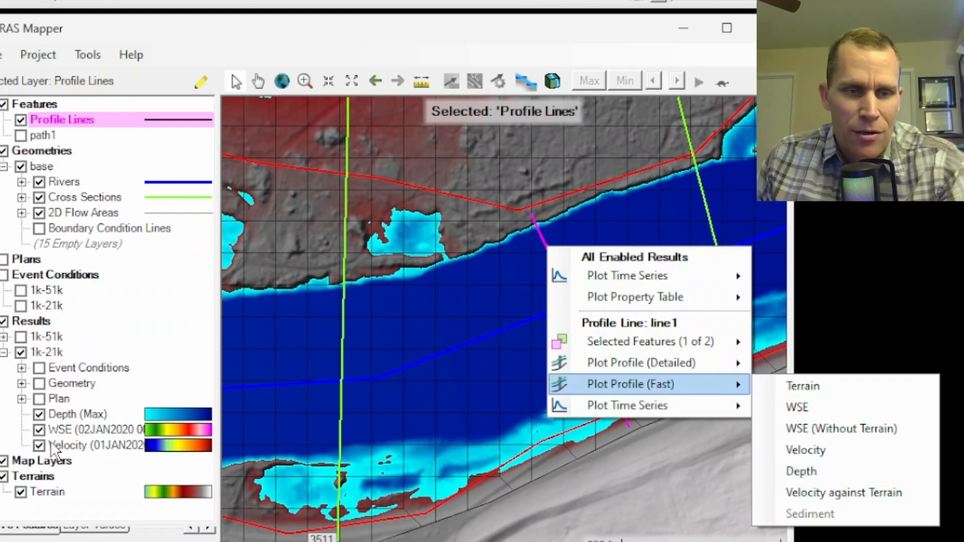
{"action": "left_click", "coordinate": [64, 433]}
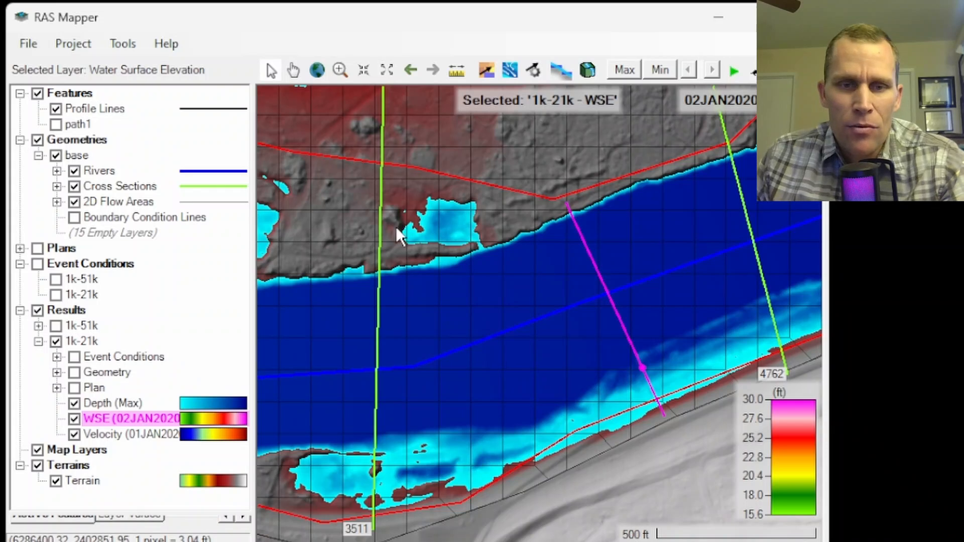
{"action": "mouse_move", "coordinate": [477, 254]}
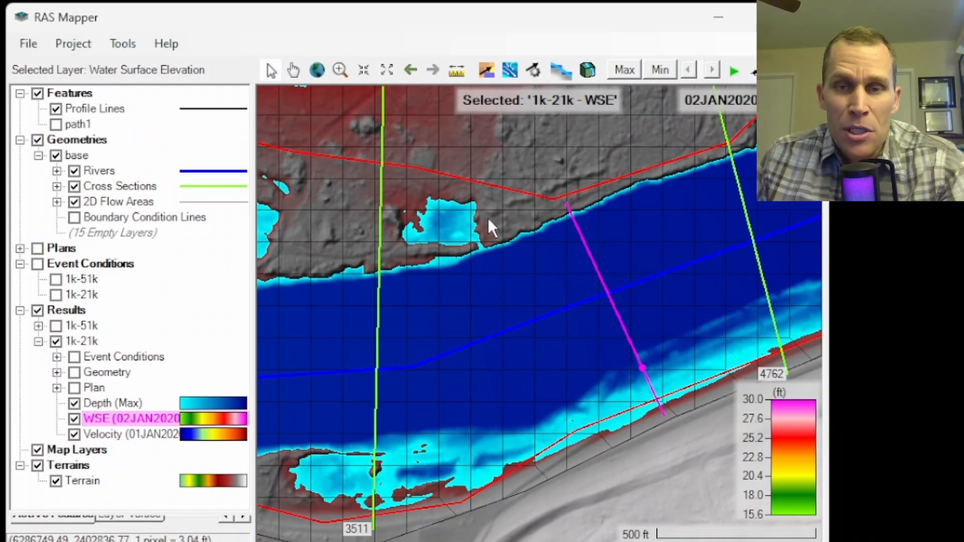
- Frame the map on the small flooded pocket on the riverbank near cross section 3511, and reveal the list of saved views
{"action": "scroll", "coordinate": [538, 248], "scroll_direction": "down", "scroll_amount": 2}
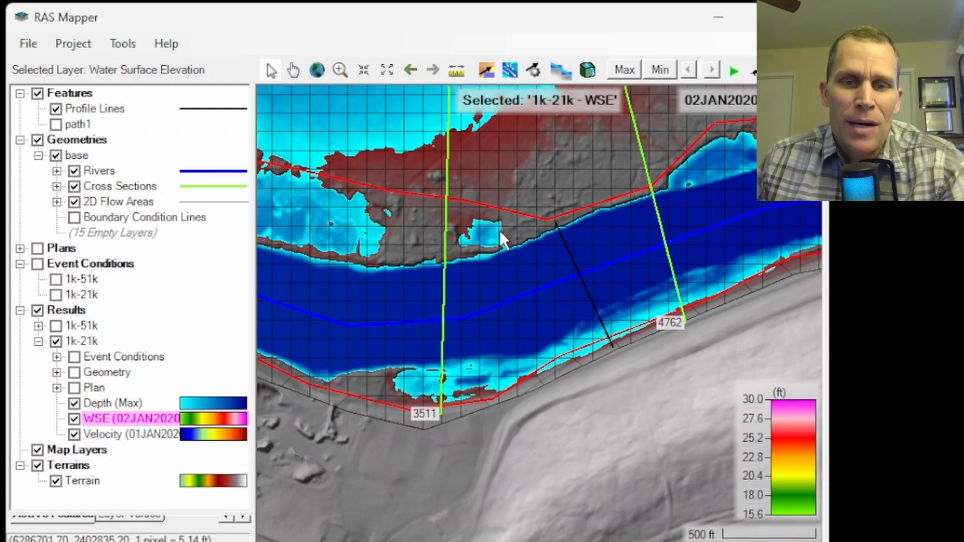
{"action": "scroll", "coordinate": [499, 230], "scroll_direction": "up", "scroll_amount": 1}
{"action": "scroll", "coordinate": [498, 231], "scroll_direction": "up", "scroll_amount": 3}
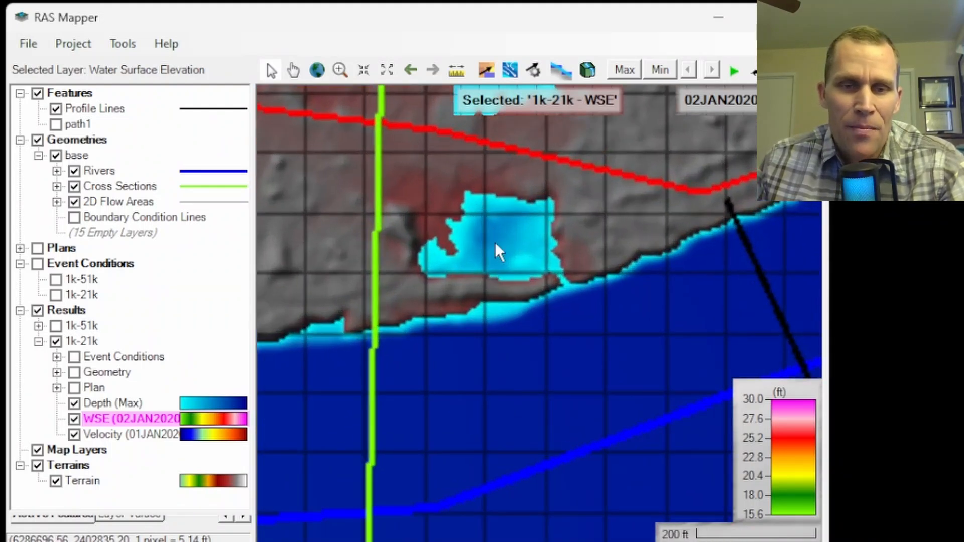
{"action": "mouse_move", "coordinate": [442, 209]}
{"action": "left_click_drag", "start_coordinate": [442, 209], "coordinate": [482, 293]}
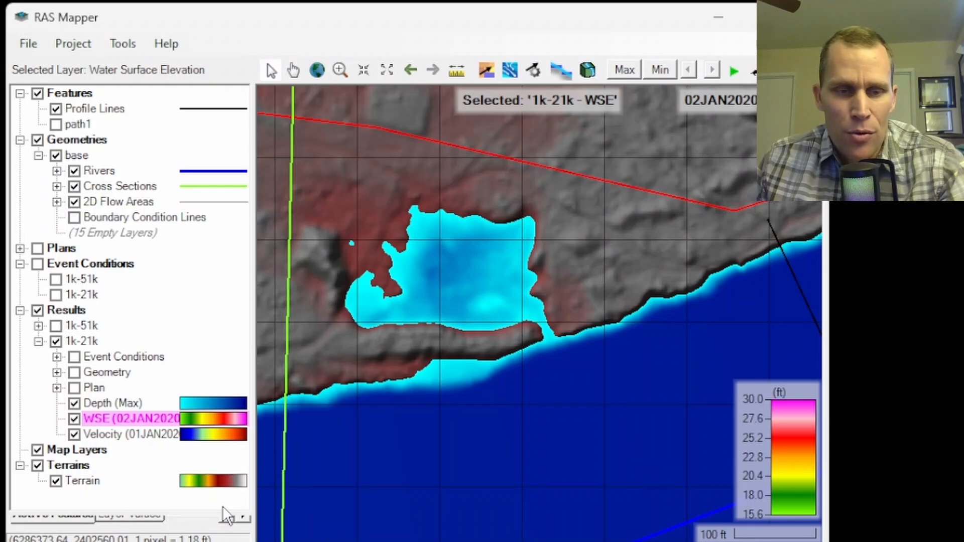
{"action": "left_click_drag", "start_coordinate": [113, 514], "coordinate": [145, 416]}
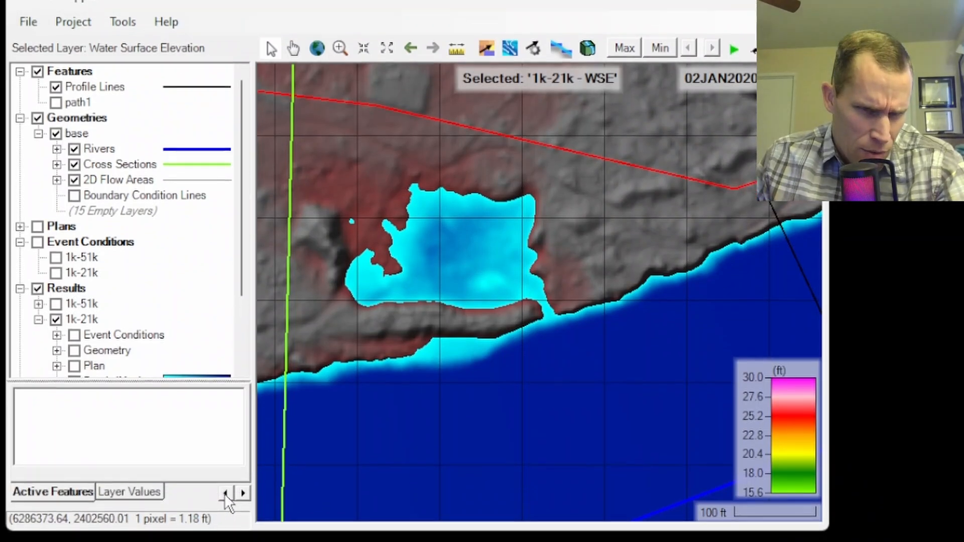
{"action": "left_click", "coordinate": [225, 515]}
{"action": "left_click", "coordinate": [226, 515]}
{"action": "left_click", "coordinate": [226, 515]}
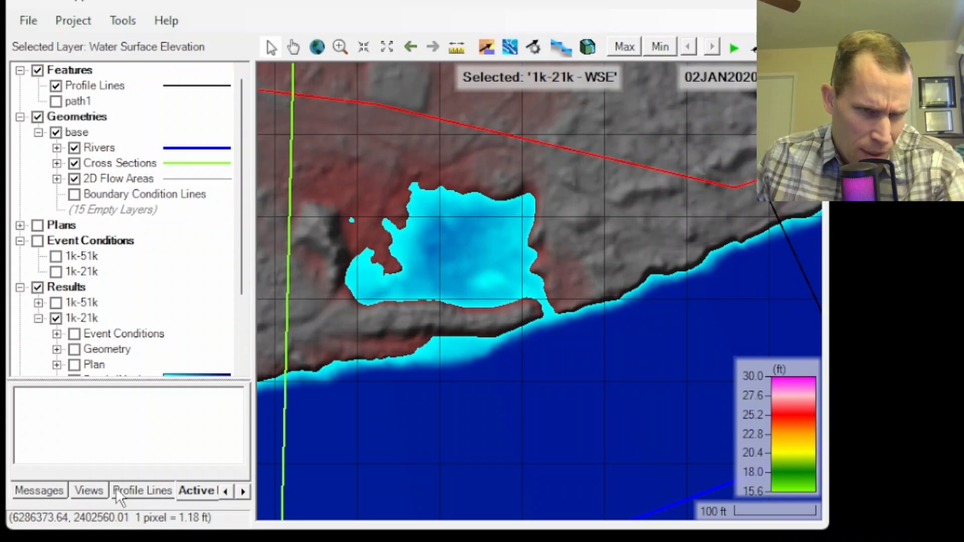
{"action": "left_click", "coordinate": [86, 490]}
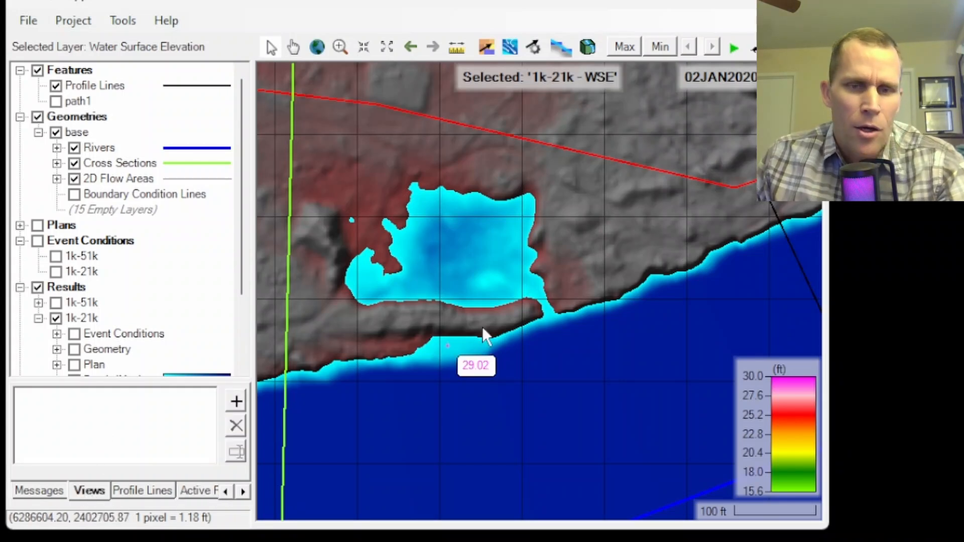
- Save the current map extent around the flooded pocket as a view named v1
{"action": "left_click_drag", "start_coordinate": [490, 224], "coordinate": [529, 226]}
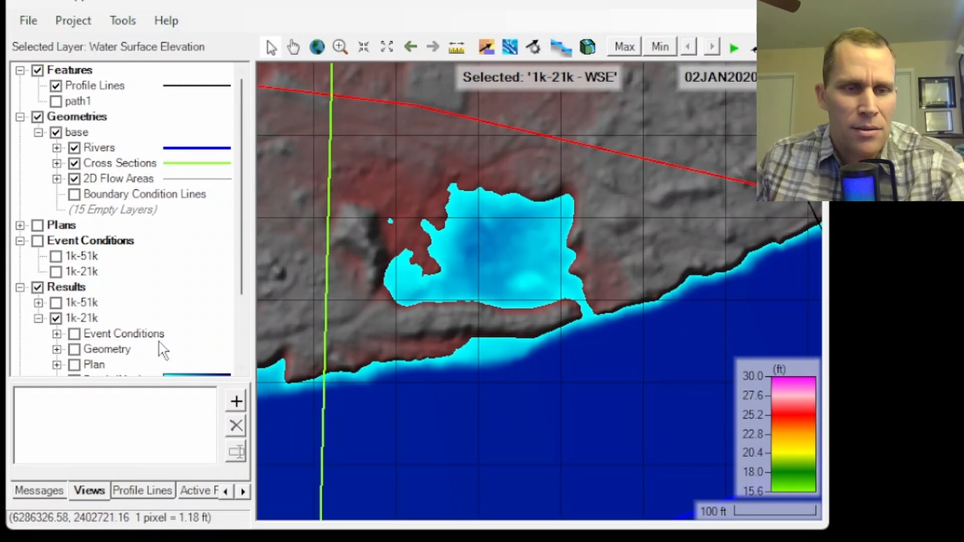
{"action": "left_click", "coordinate": [235, 404]}
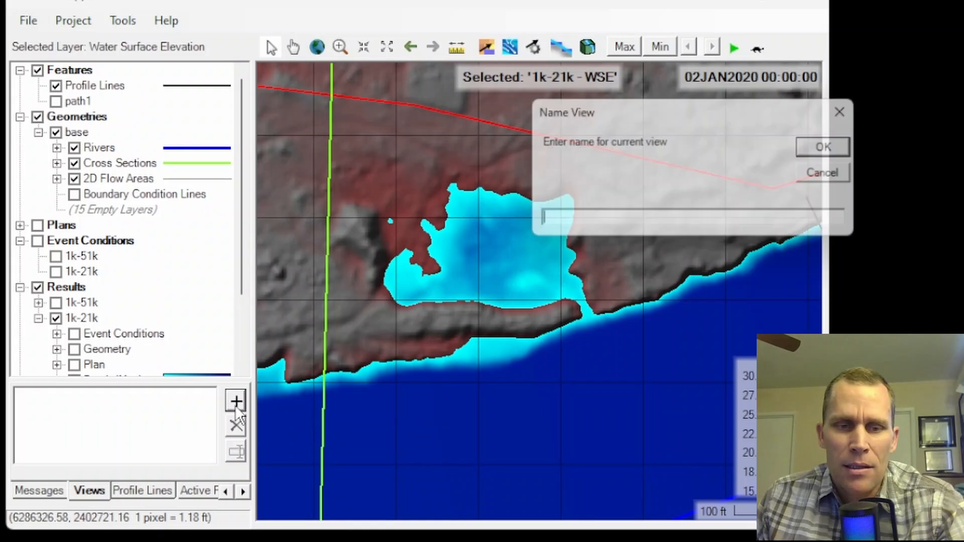
{"action": "type", "text": "v1"}
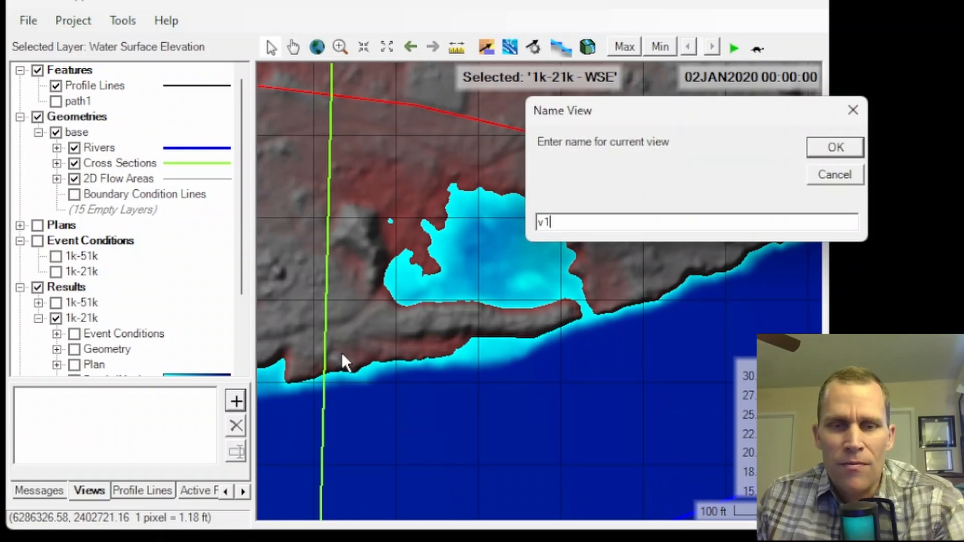
{"action": "left_click", "coordinate": [830, 146]}
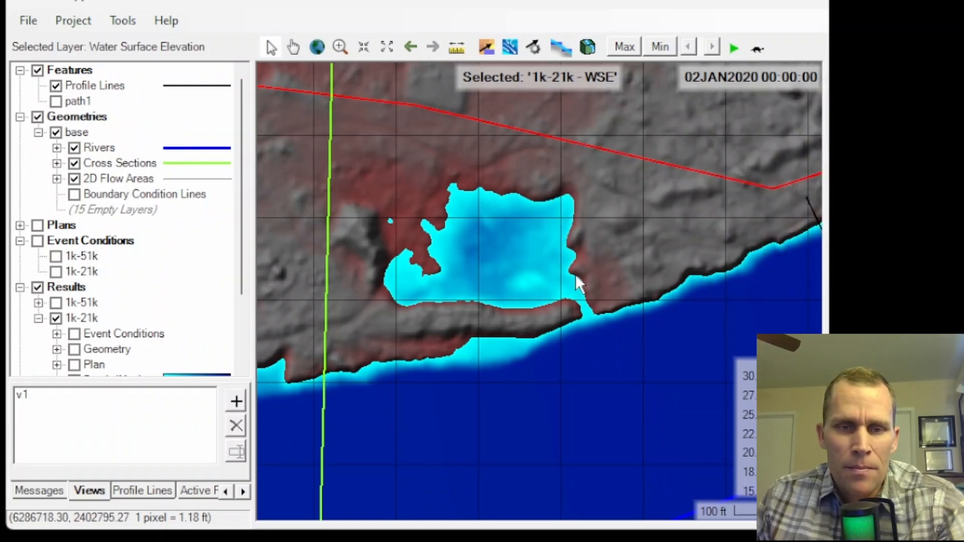
- Test the saved v1 view by moving the map past cross section 4762 and restoring v1
{"action": "left_click", "coordinate": [23, 395]}
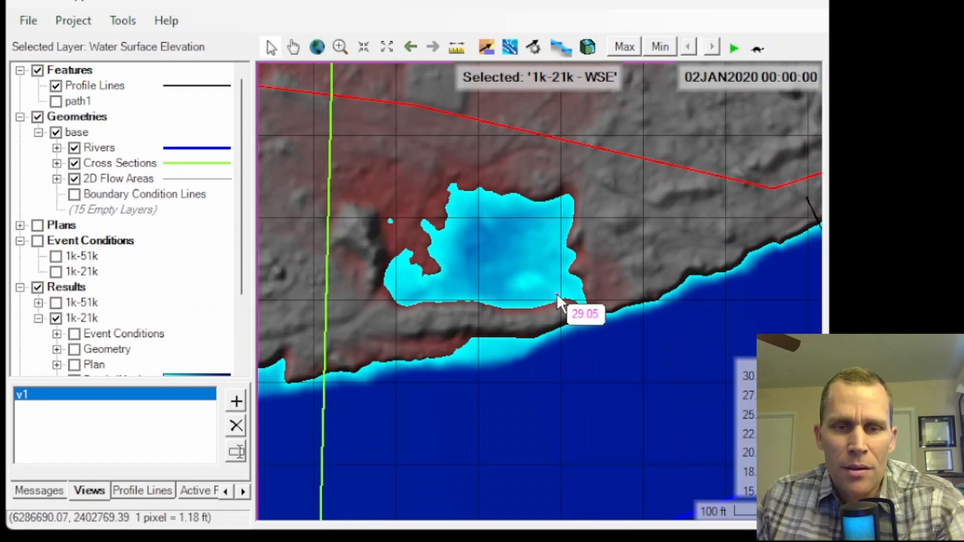
{"action": "scroll", "coordinate": [564, 301], "scroll_direction": "down", "scroll_amount": 1}
{"action": "left_click_drag", "start_coordinate": [591, 269], "coordinate": [610, 95]}
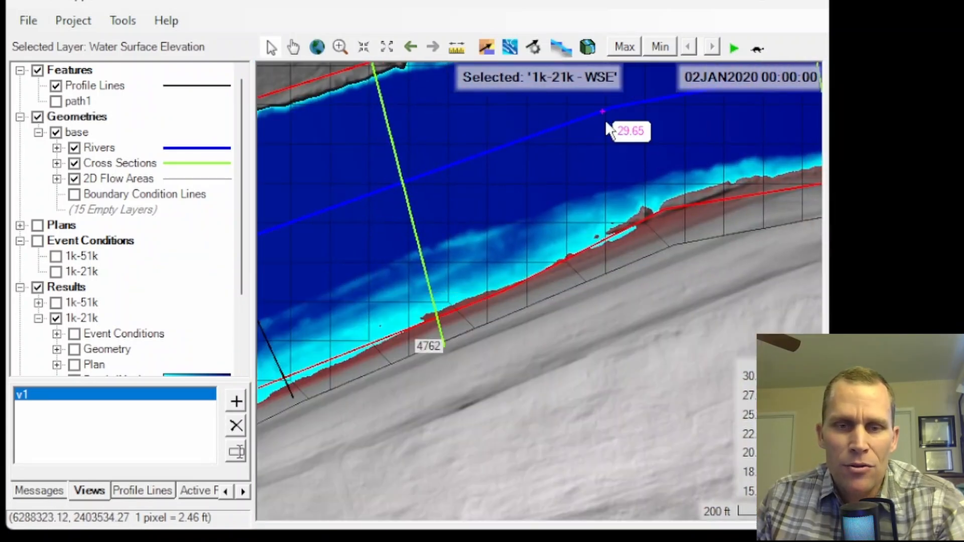
{"action": "left_click", "coordinate": [22, 392]}
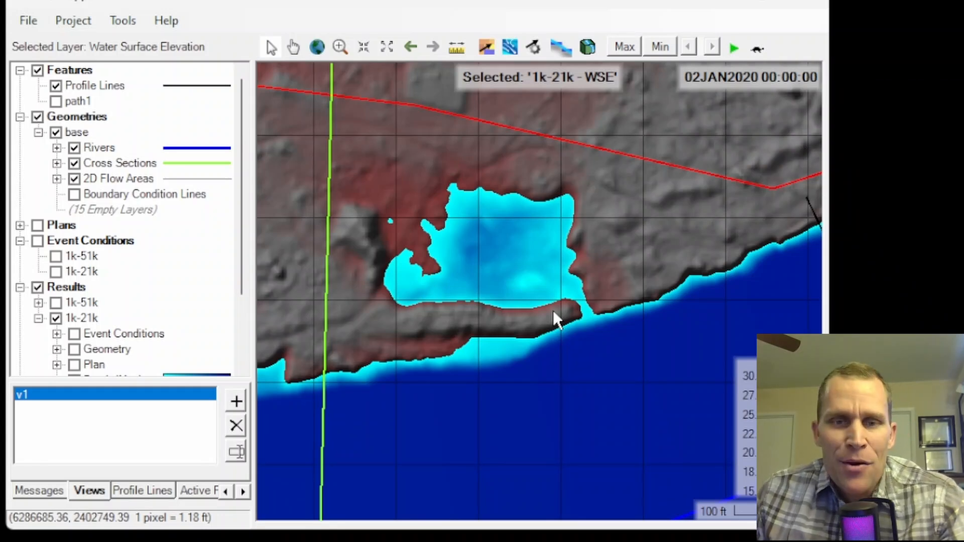
- Add Google Satellite web imagery as the backdrop for the whole modelled river reach
{"action": "scroll", "coordinate": [553, 309], "scroll_direction": "down", "scroll_amount": 4}
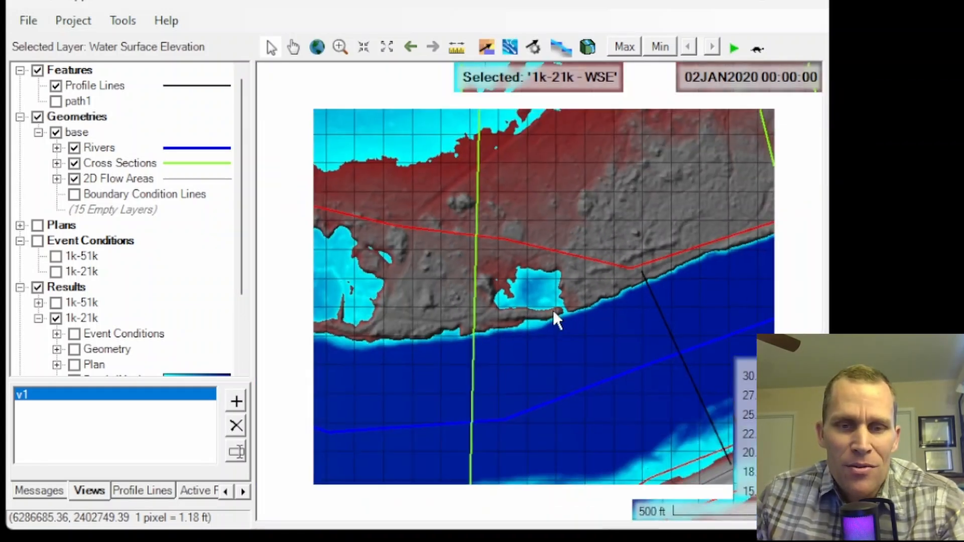
{"action": "scroll", "coordinate": [554, 312], "scroll_direction": "down", "scroll_amount": 2}
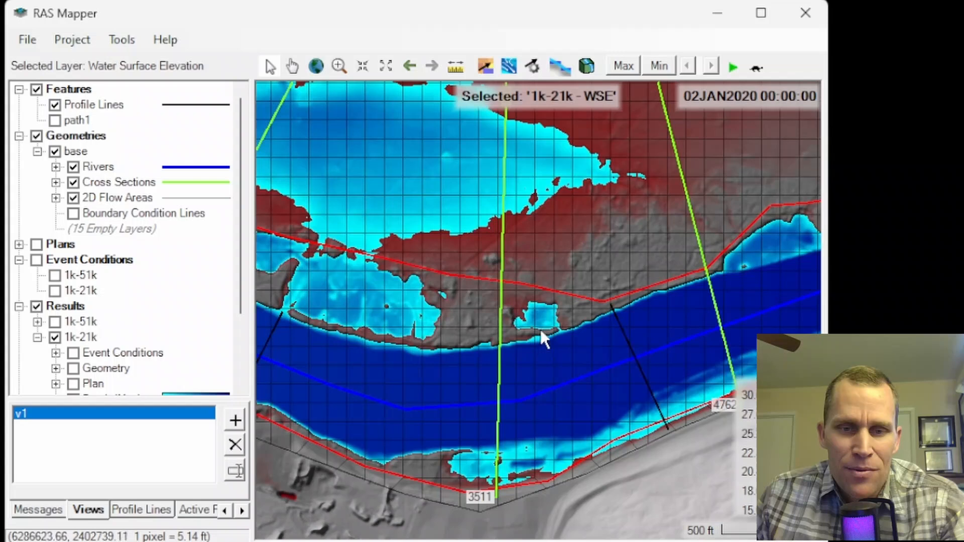
{"action": "left_click_drag", "start_coordinate": [540, 311], "coordinate": [614, 306]}
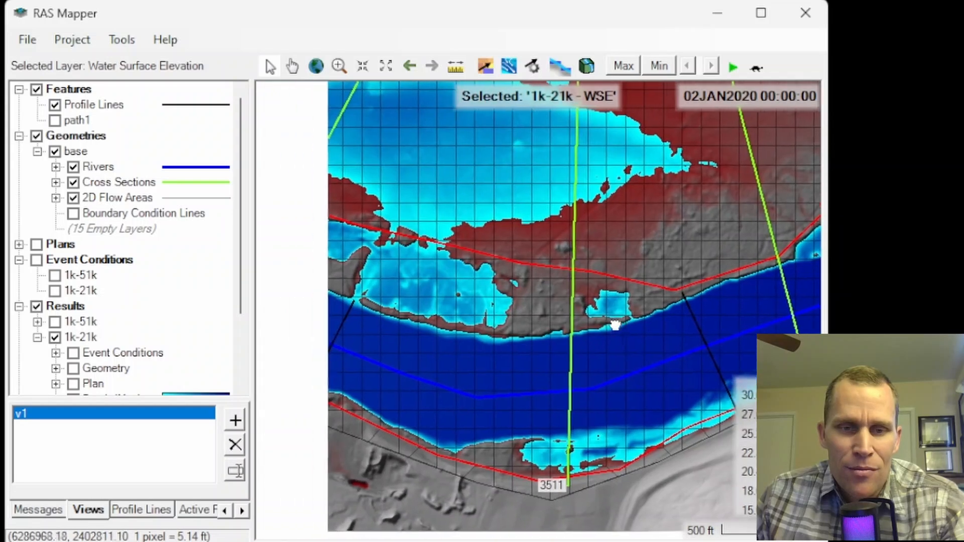
{"action": "scroll", "coordinate": [604, 312], "scroll_direction": "down", "scroll_amount": 3}
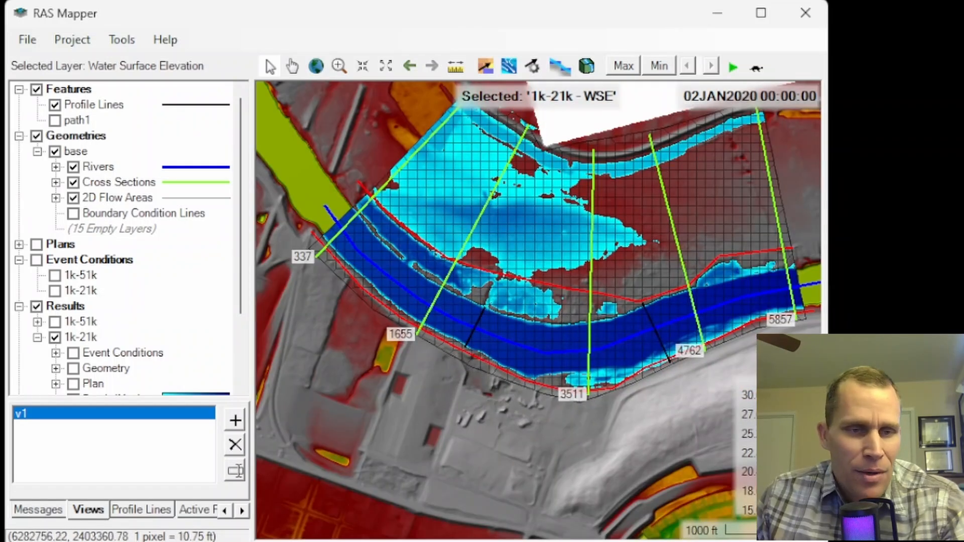
{"action": "left_click", "coordinate": [72, 40]}
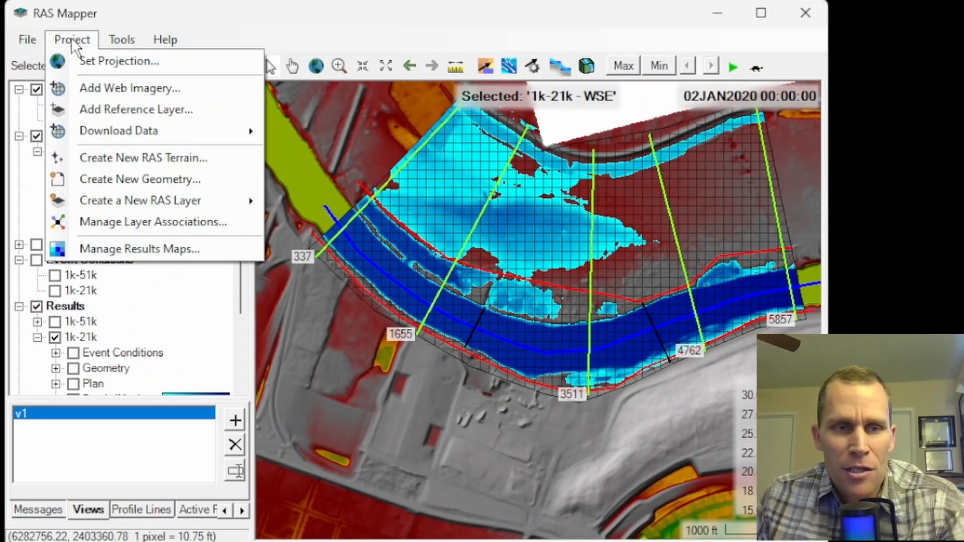
{"action": "left_click", "coordinate": [106, 87]}
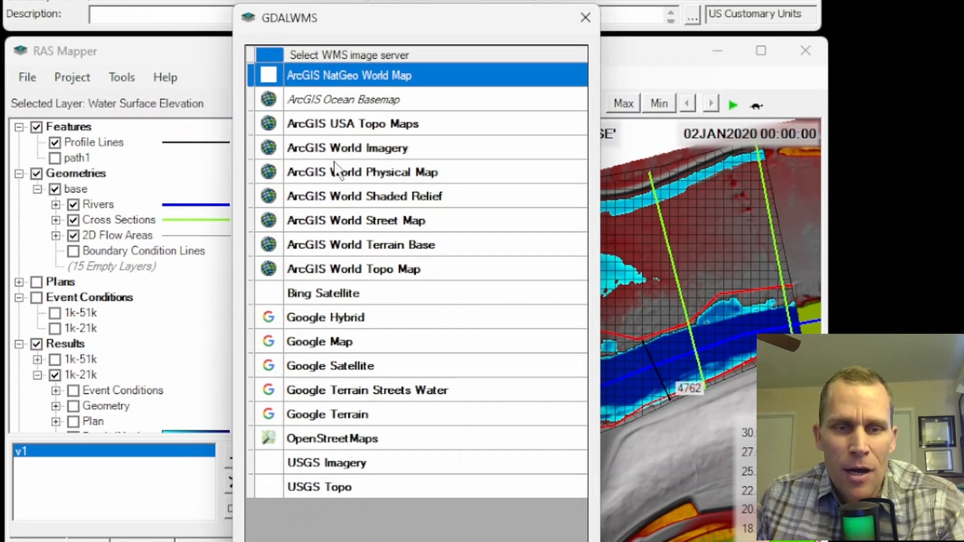
{"action": "left_click", "coordinate": [326, 367]}
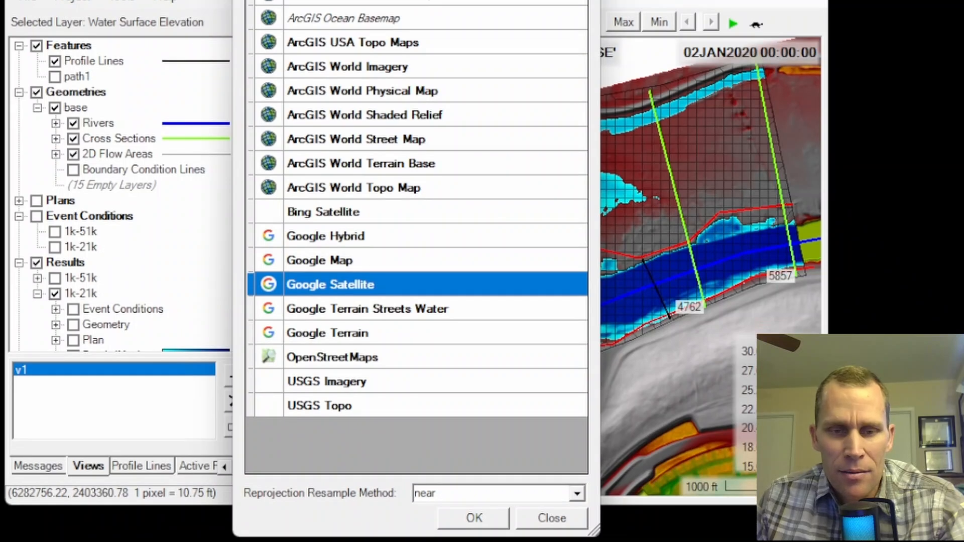
{"action": "left_click", "coordinate": [486, 519]}
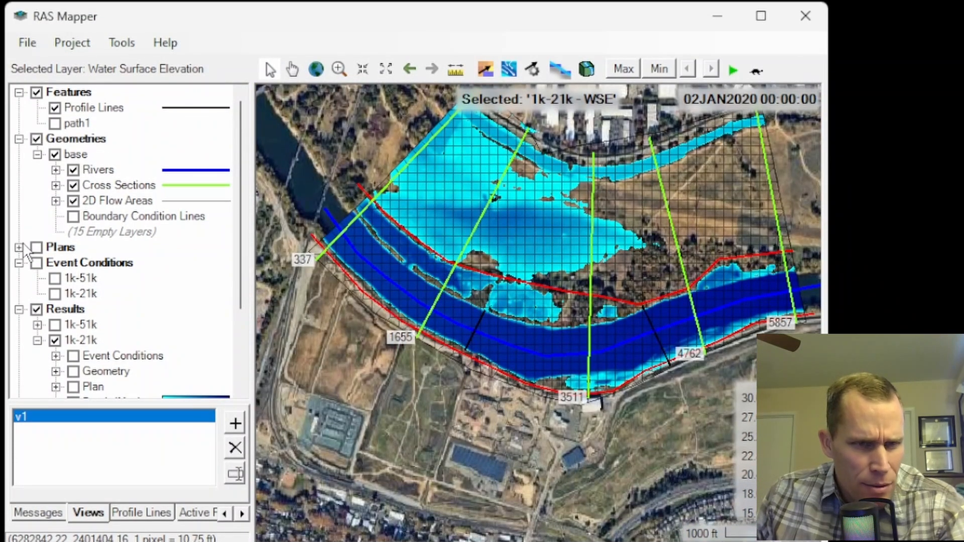
- Make the Map Layers group the selected layer and inspect the flooded overbank against the satellite imagery
{"action": "scroll", "coordinate": [22, 241], "scroll_direction": "down", "scroll_amount": 3}
{"action": "left_click", "coordinate": [76, 341]}
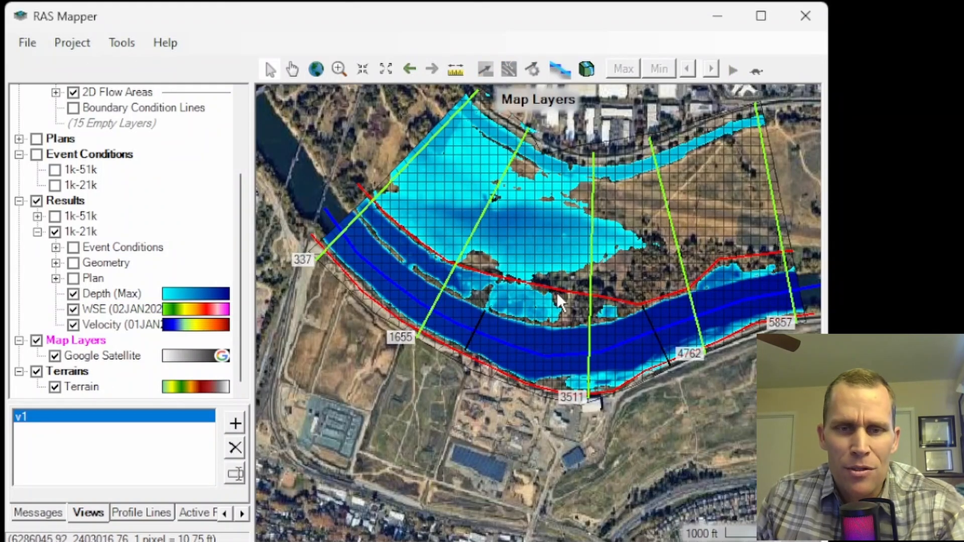
{"action": "scroll", "coordinate": [504, 212], "scroll_direction": "up", "scroll_amount": 2}
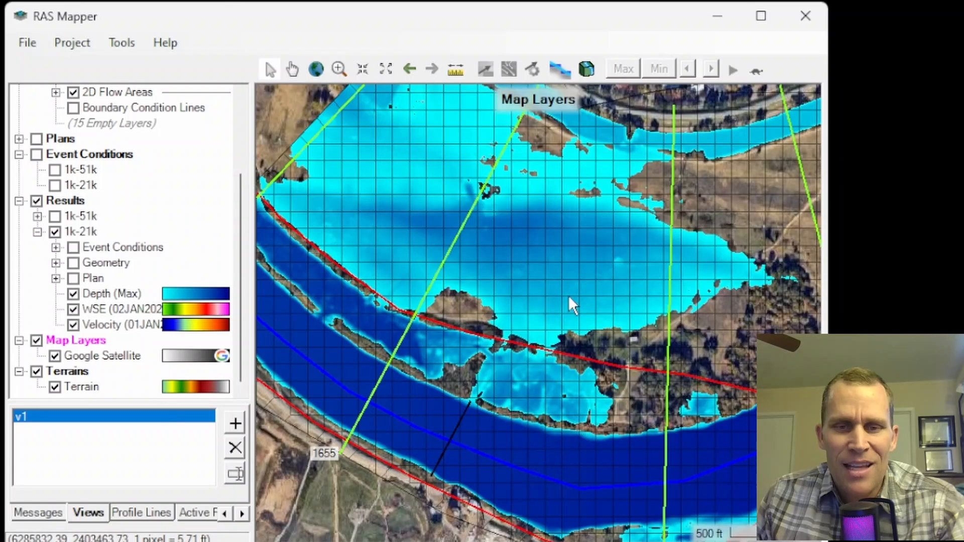
{"action": "scroll", "coordinate": [569, 298], "scroll_direction": "down", "scroll_amount": 2}
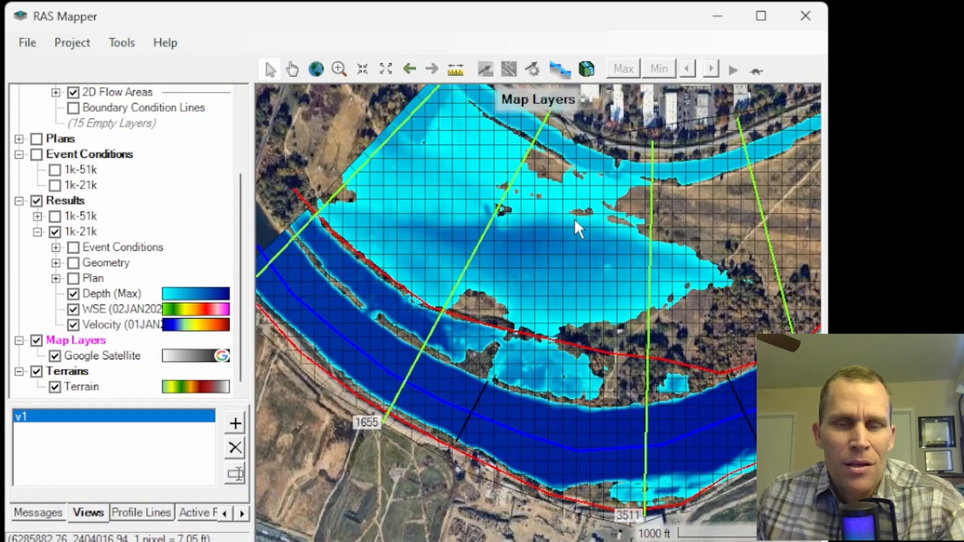
{"action": "left_click_drag", "start_coordinate": [574, 219], "coordinate": [542, 333]}
{"action": "left_click_drag", "start_coordinate": [521, 370], "coordinate": [502, 287]}
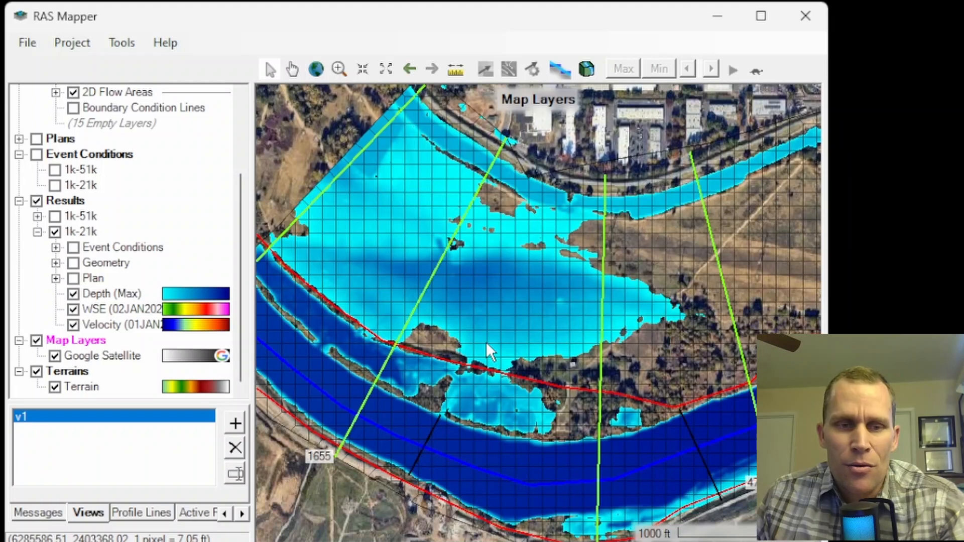
- Compare the terrain and the aerial backdrop by hiding the Google Satellite layer and showing it again
{"action": "left_click", "coordinate": [55, 356]}
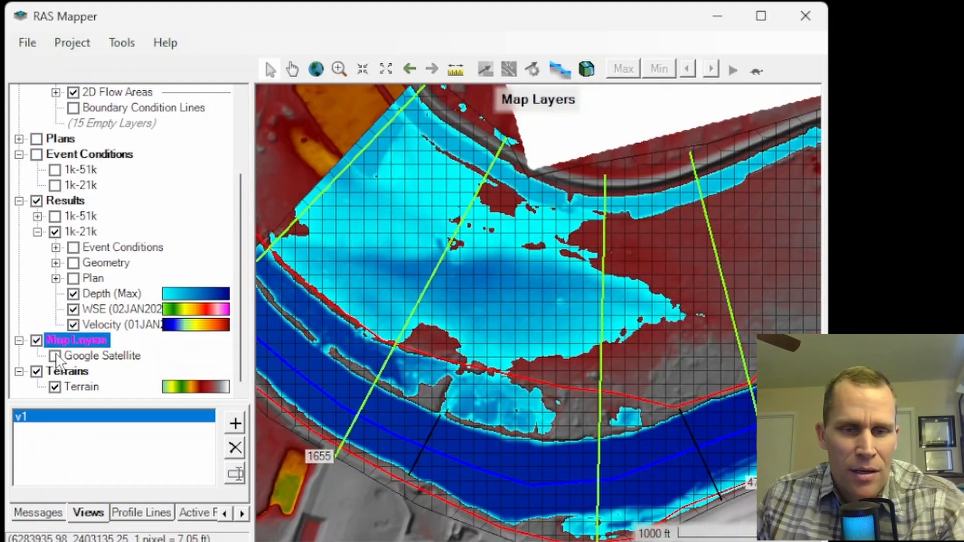
{"action": "left_click", "coordinate": [55, 356]}
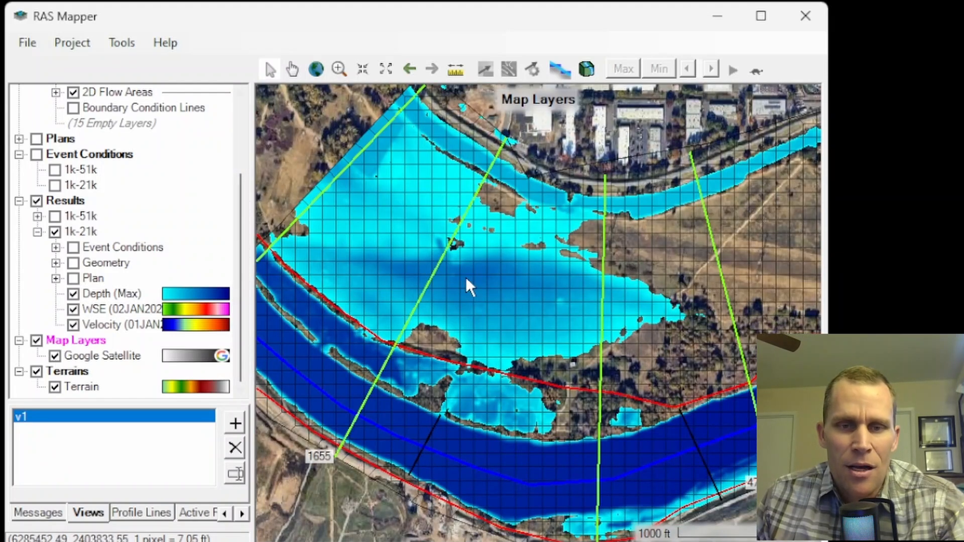
{"action": "left_click_drag", "start_coordinate": [454, 281], "coordinate": [493, 296]}
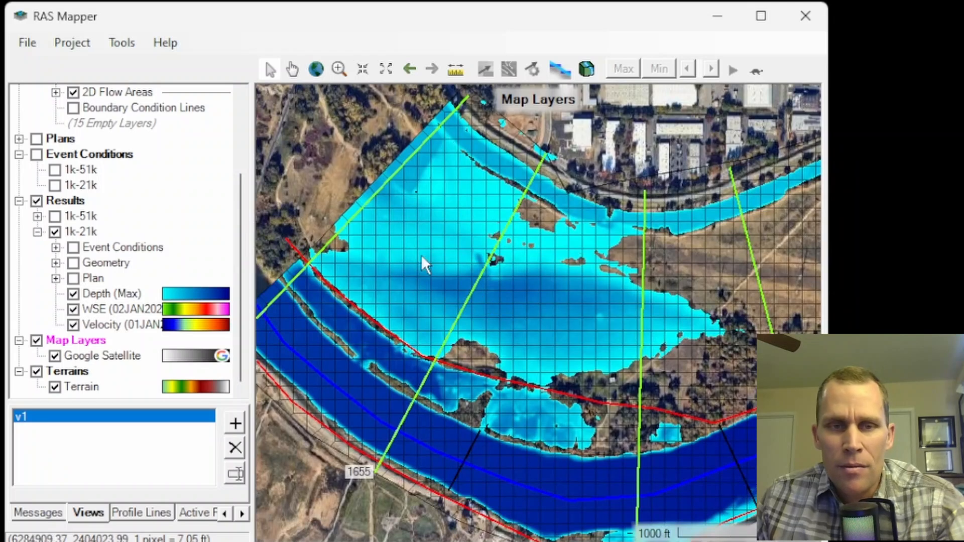
- Review the available web imagery servers without adding one, and switch the Google Satellite layer off and back on
{"action": "left_click", "coordinate": [72, 43]}
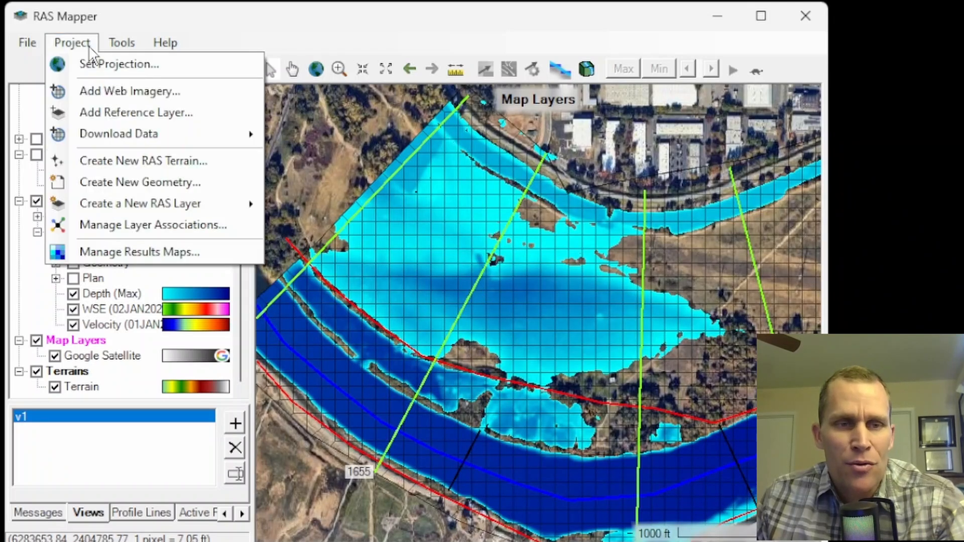
{"action": "left_click", "coordinate": [105, 90]}
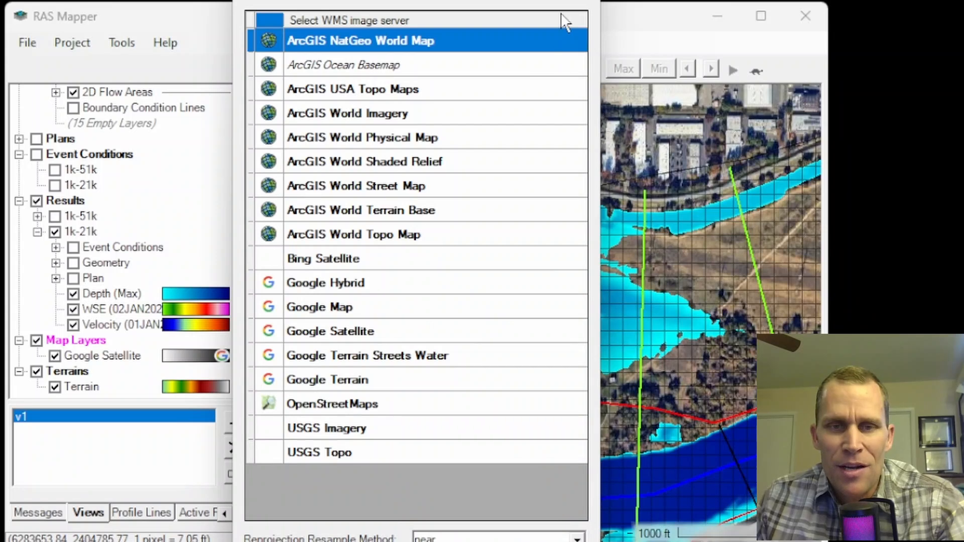
{"action": "left_click", "coordinate": [586, 2]}
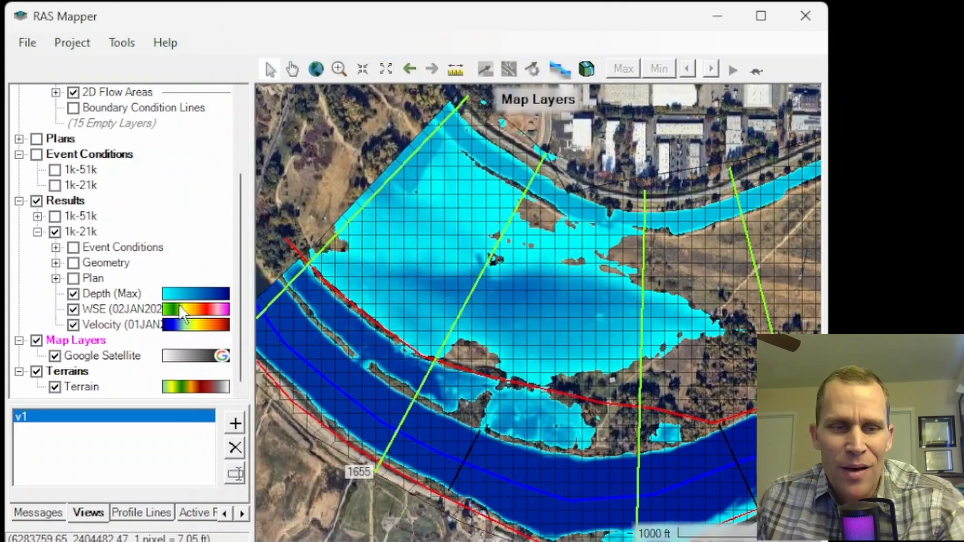
{"action": "left_click", "coordinate": [54, 357]}
{"action": "left_click", "coordinate": [54, 356]}
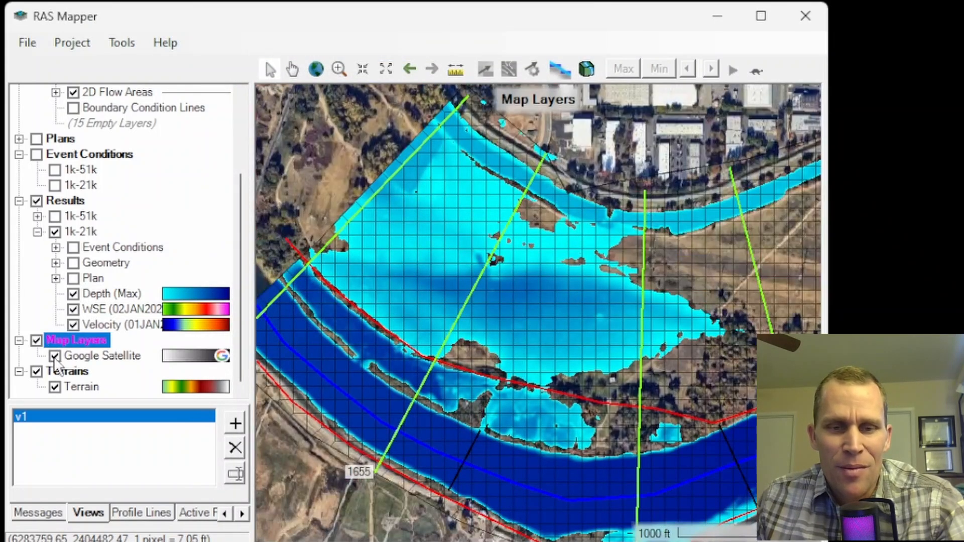